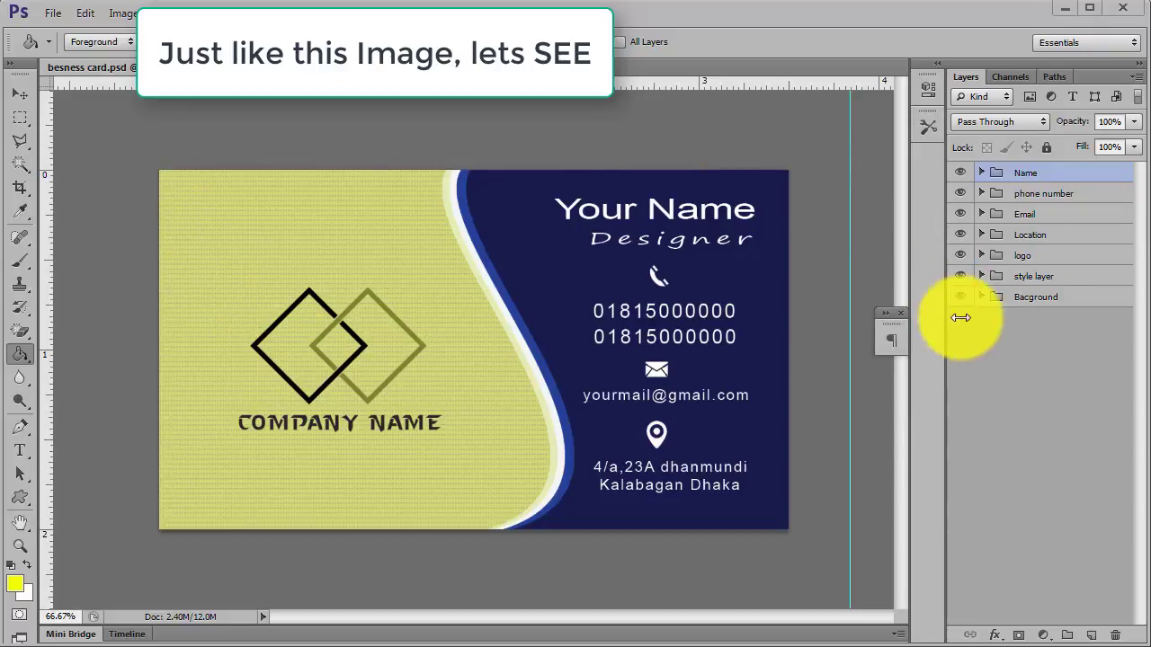
- Open the File menu while the finished business card is shown for reference
click(54, 14)
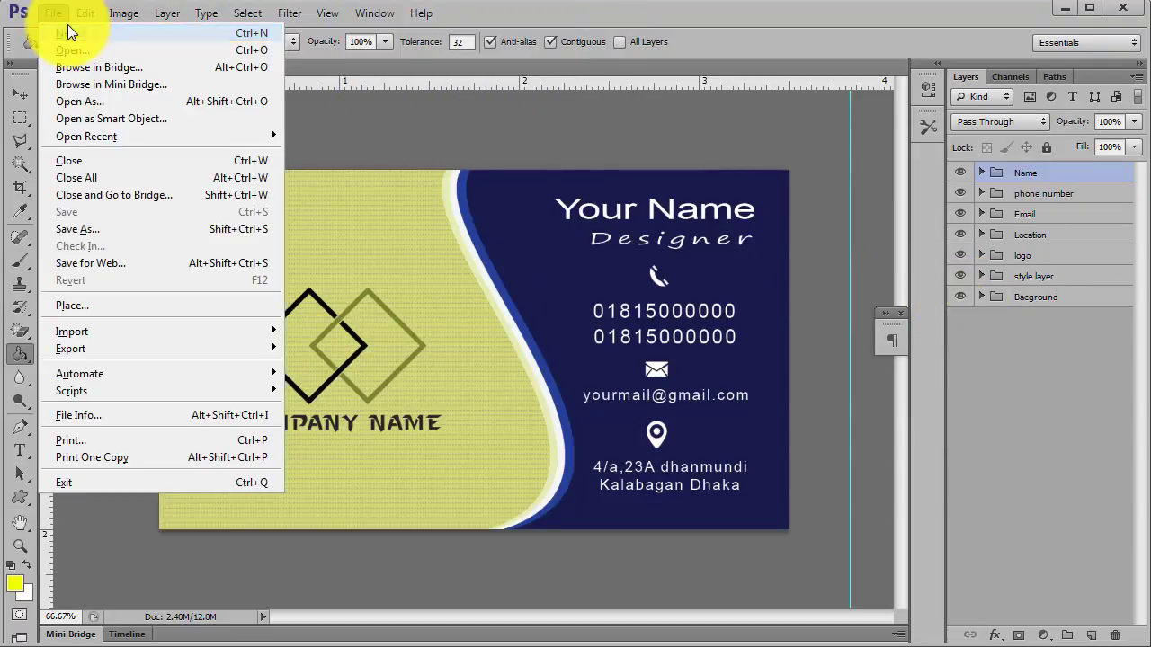
- Create a new 3.5 × 2 in, 300 ppi CMYK document and fill it with light yellow
click(69, 33)
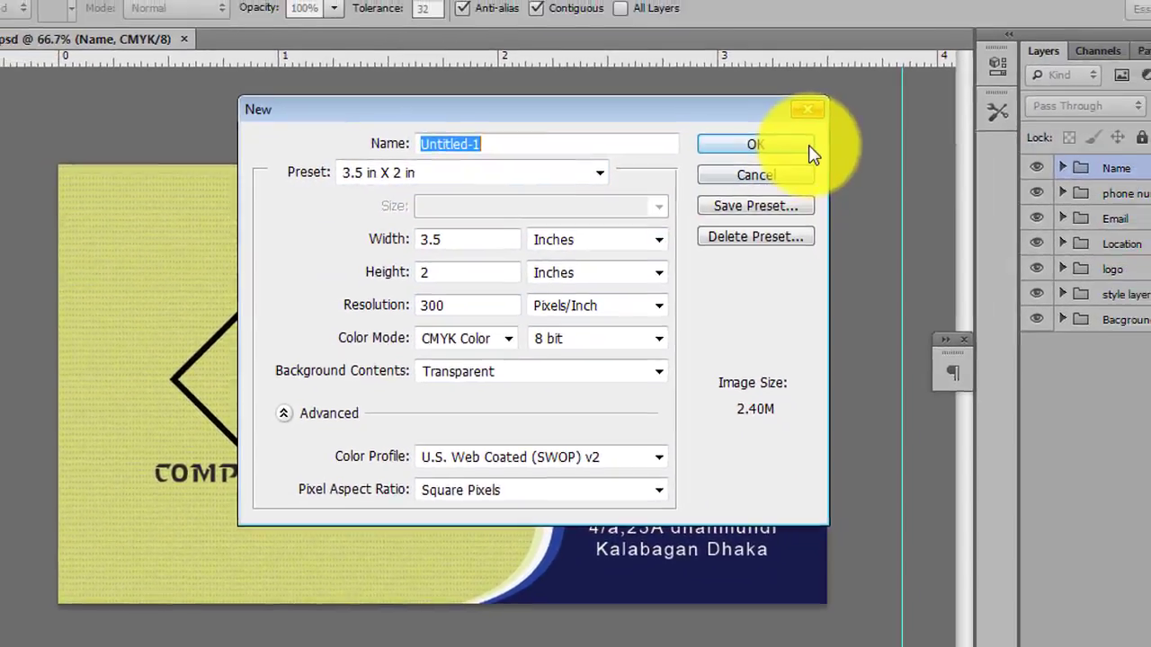
click(775, 136)
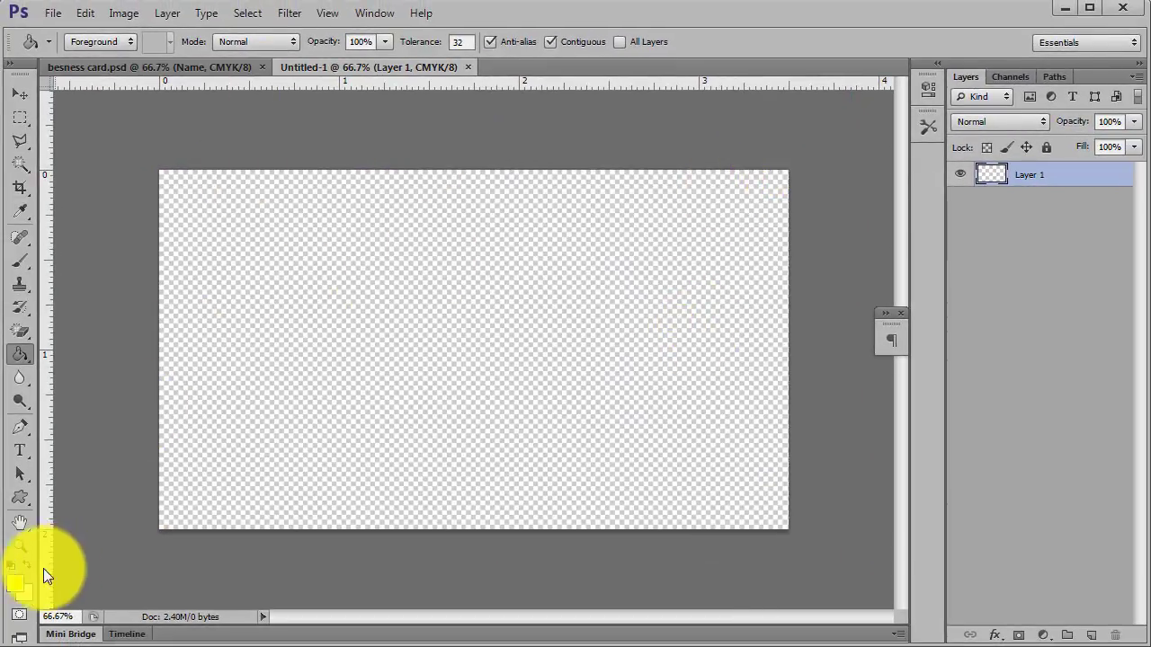
click(14, 584)
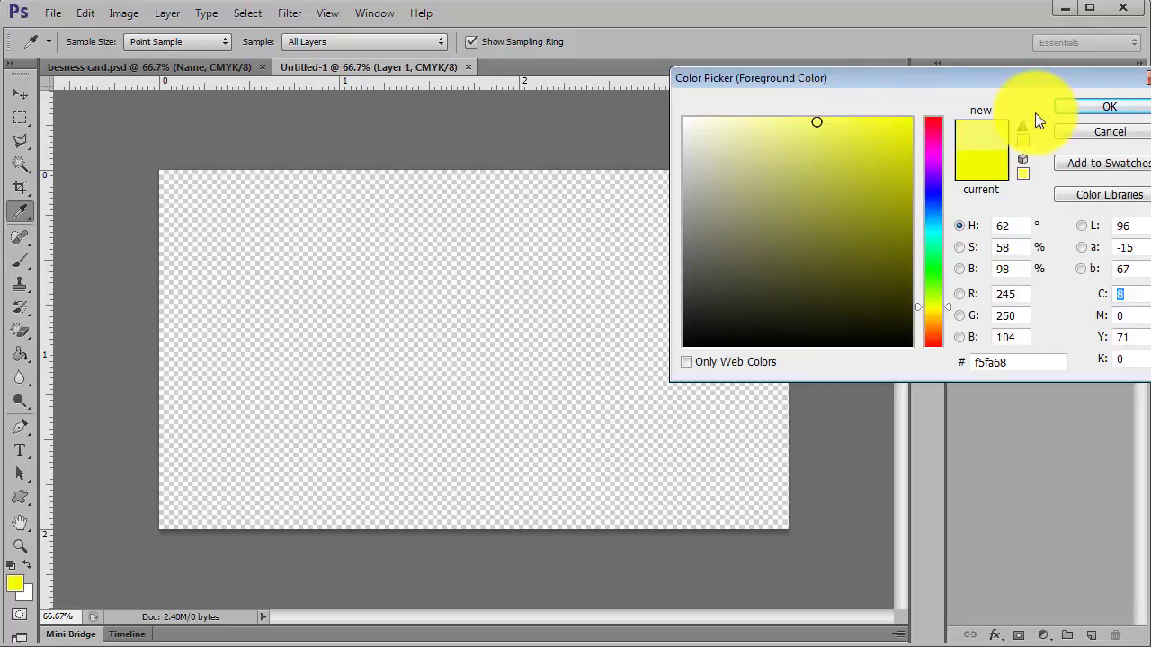
click(1061, 108)
key(g)
click(477, 330)
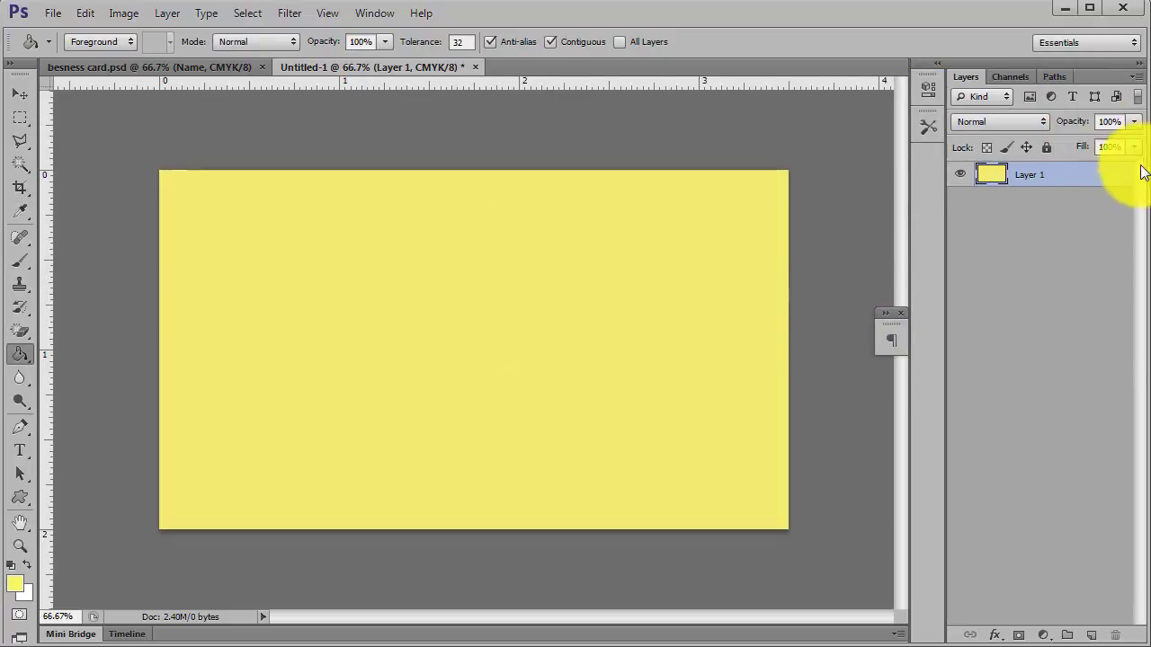
- Add a dotted Pattern Overlay to Layer 1 at 51% scale and 16% opacity
right_click(1074, 175)
click(957, 39)
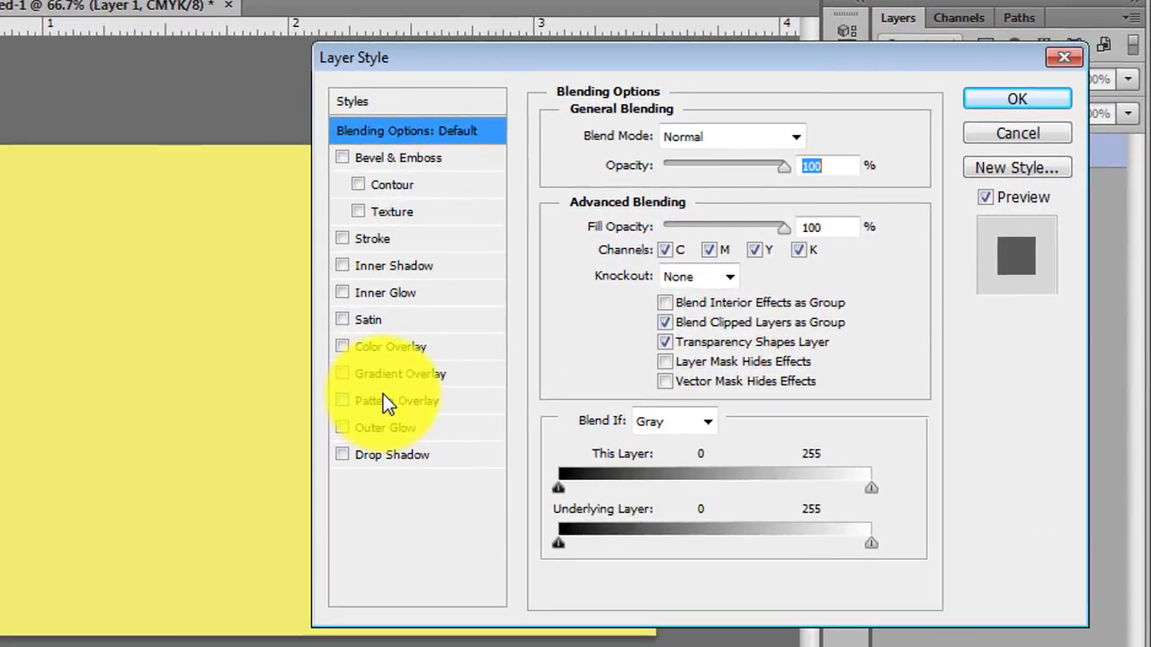
click(386, 400)
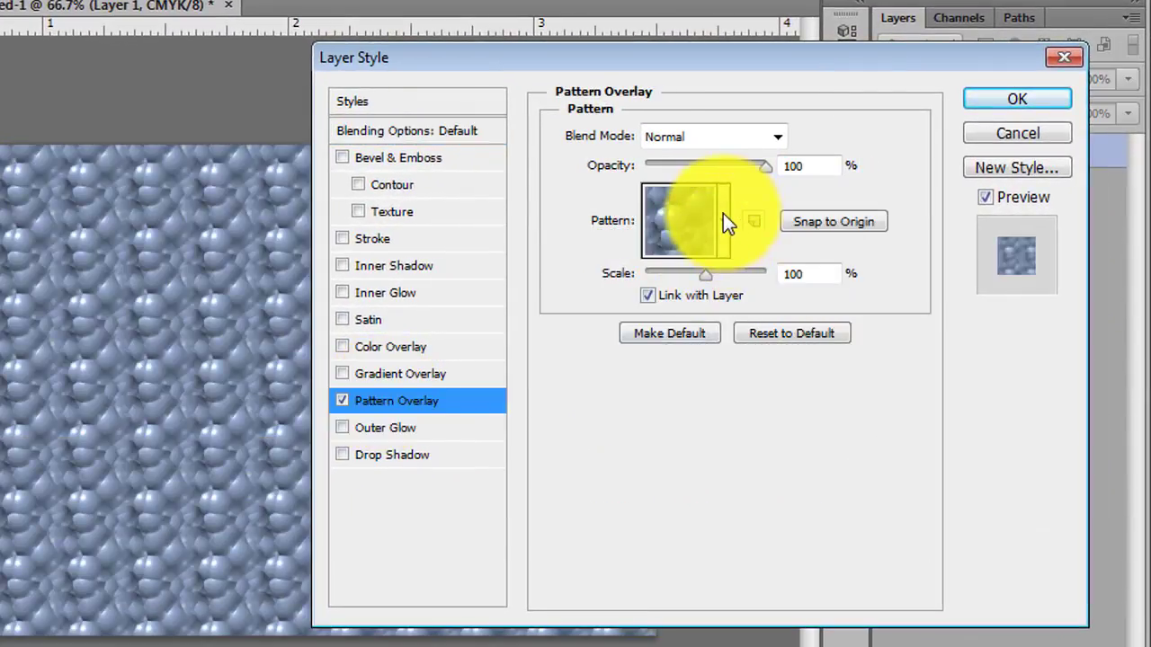
click(723, 220)
scroll(711, 369, down, 2)
click(679, 422)
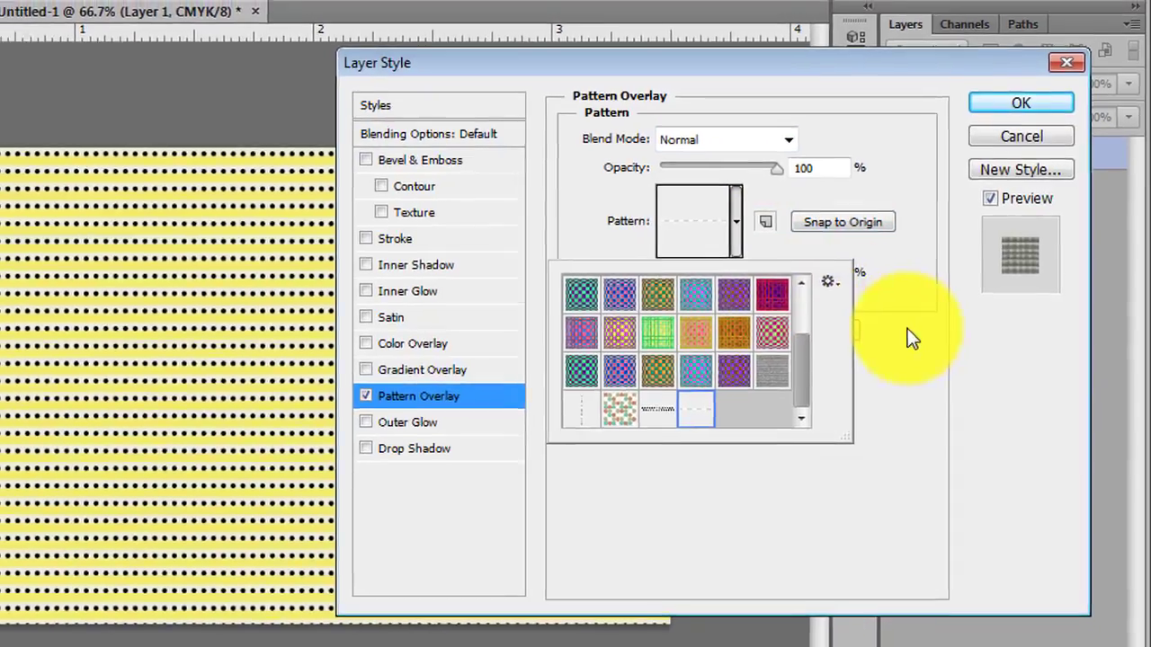
click(907, 328)
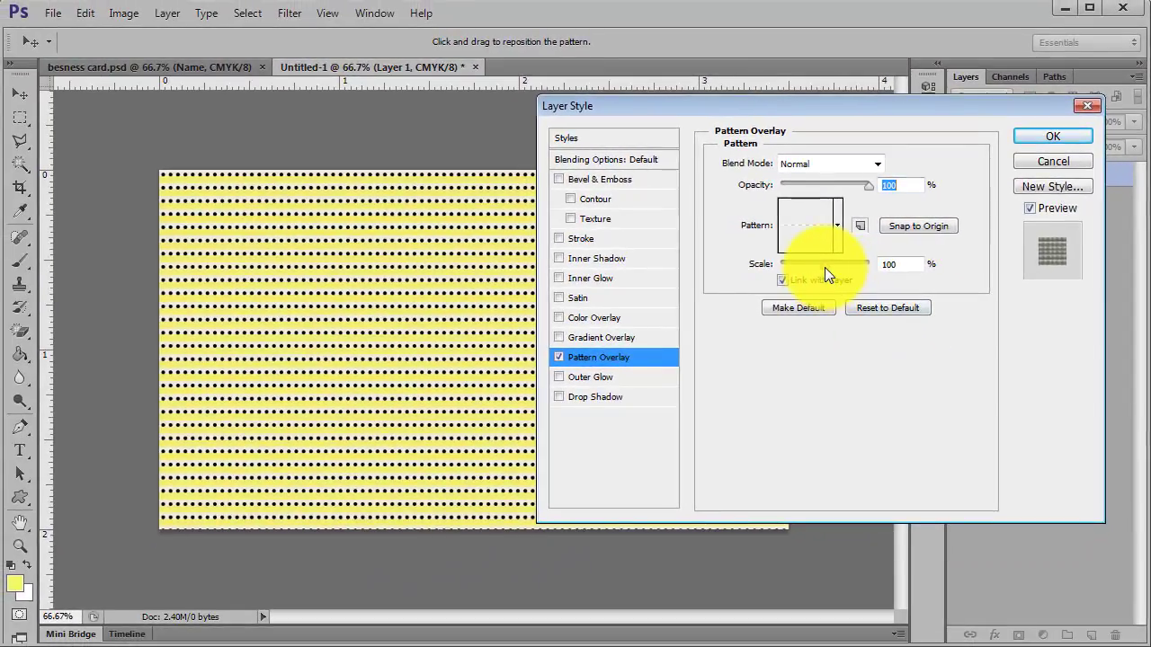
drag(825, 267, 798, 271)
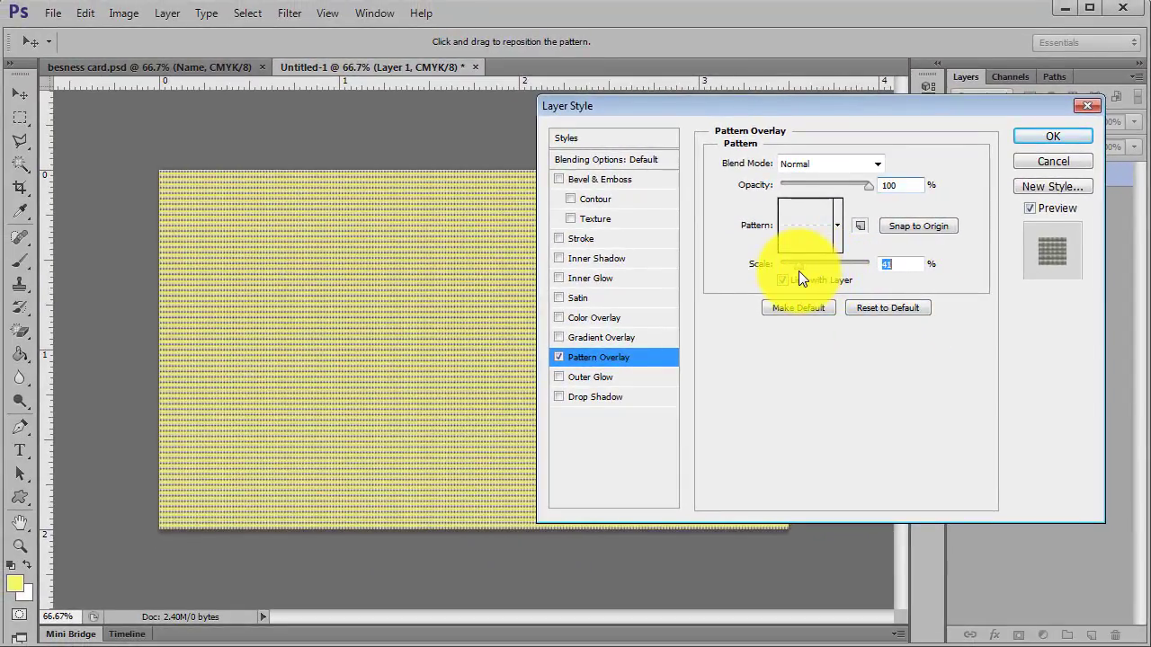
drag(868, 185, 795, 198)
drag(800, 265, 803, 268)
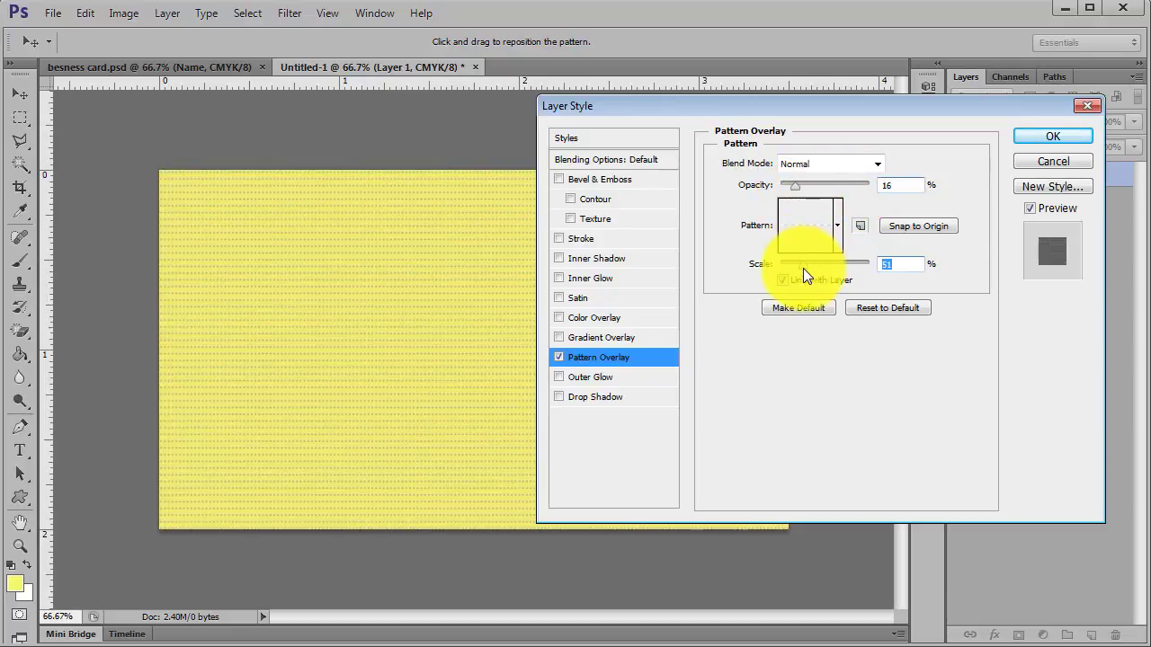
drag(800, 186, 791, 190)
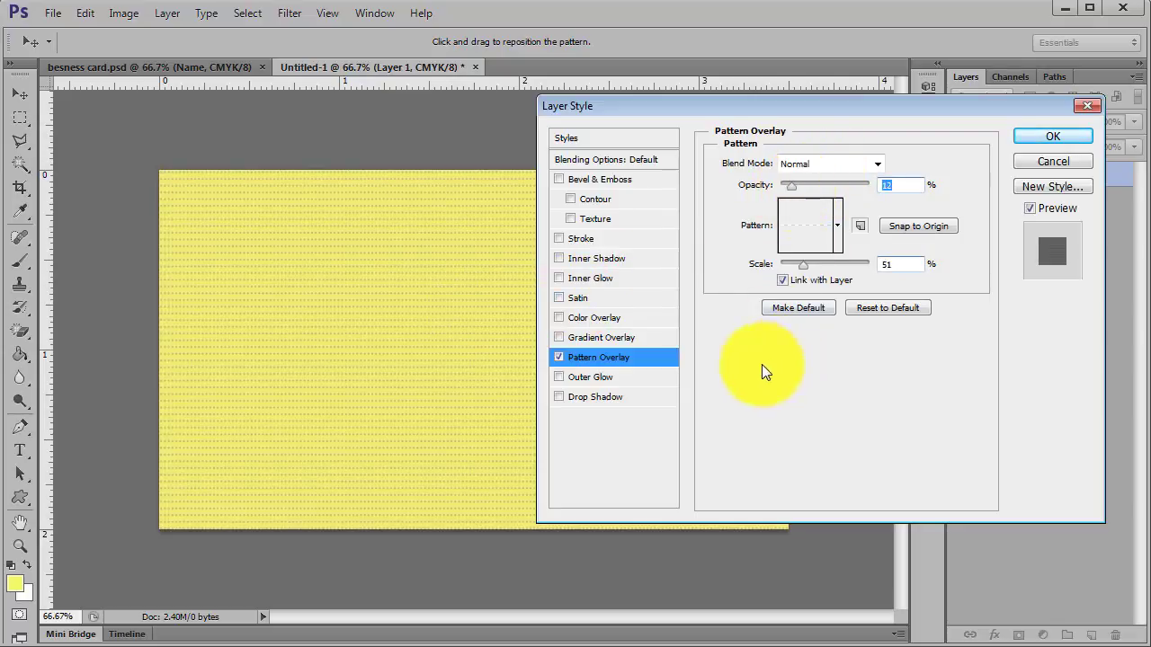
click(1053, 136)
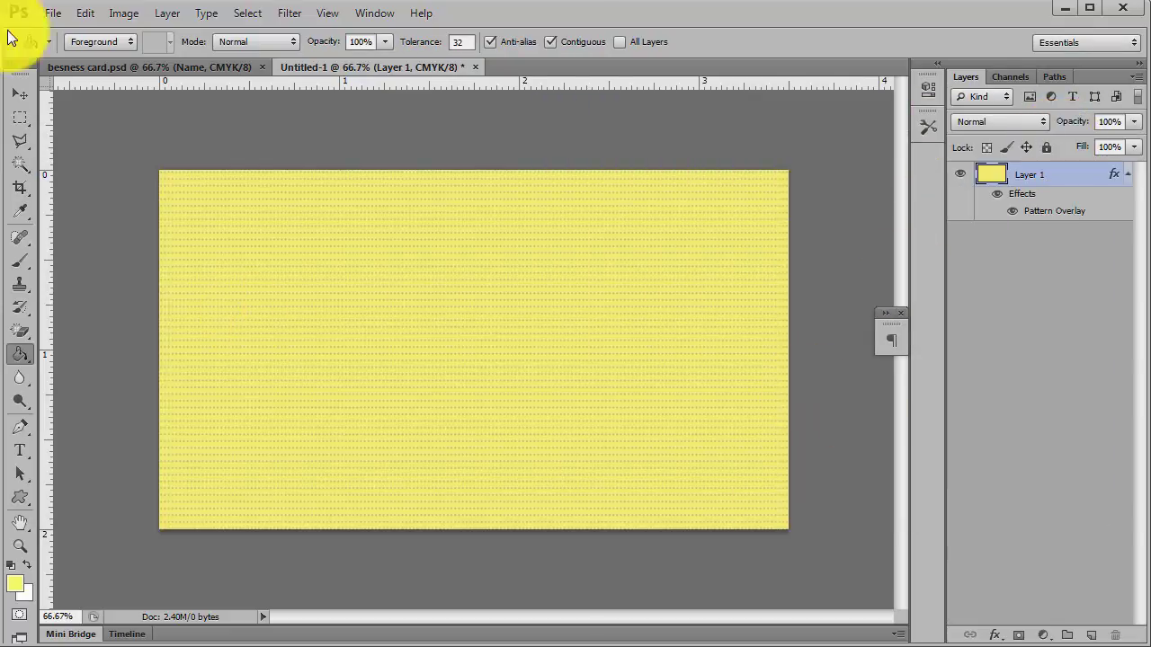
- Compare with the finished card in besness card.psd, then take the Pen tool in Untitled-1
click(151, 67)
click(437, 65)
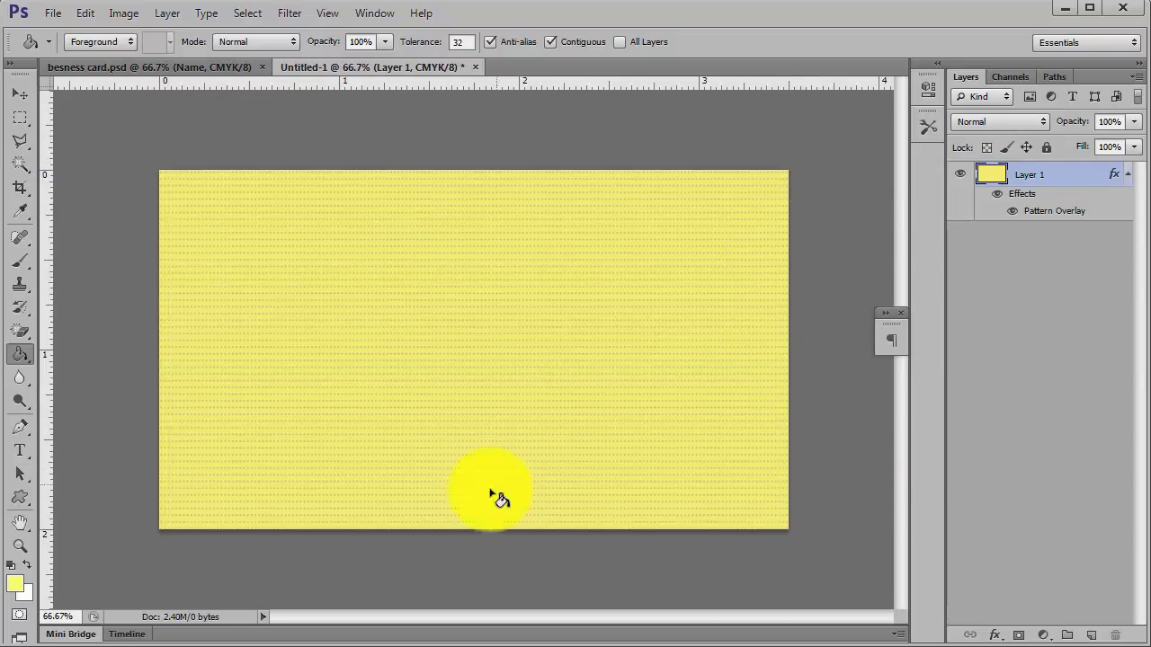
click(162, 67)
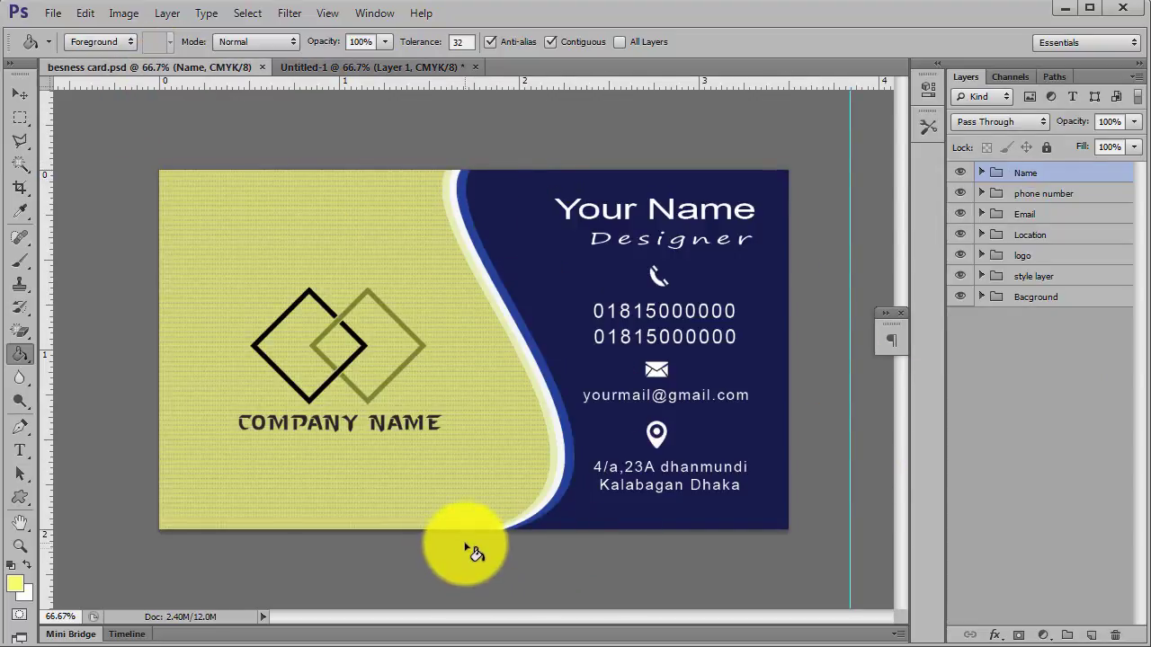
click(409, 65)
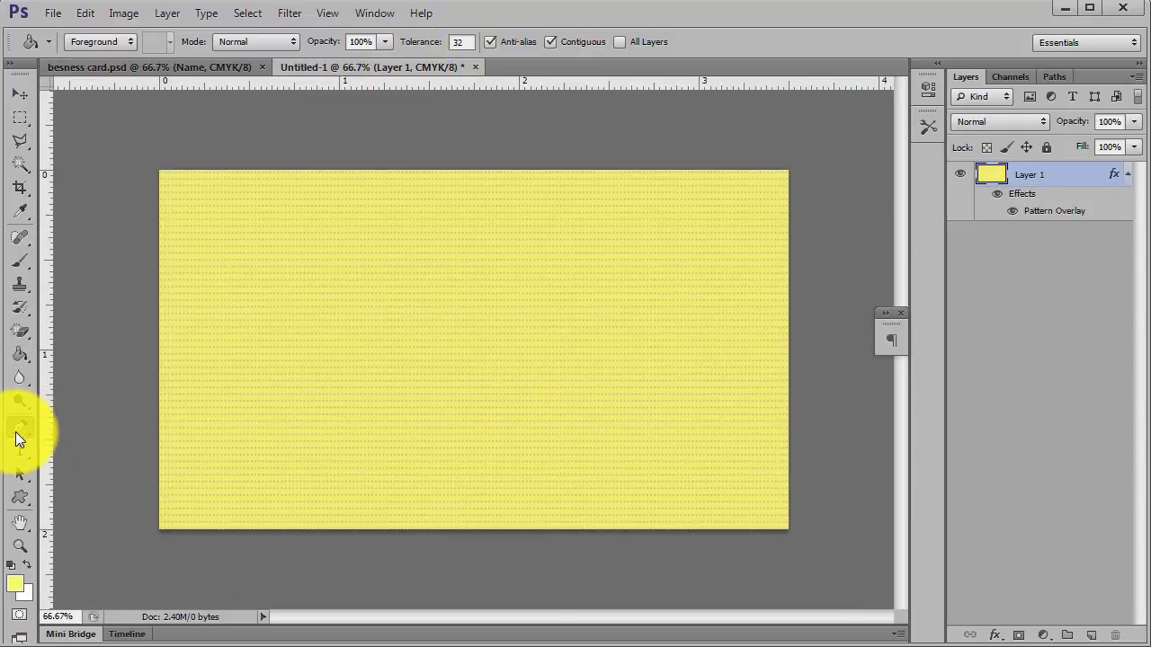
click(19, 430)
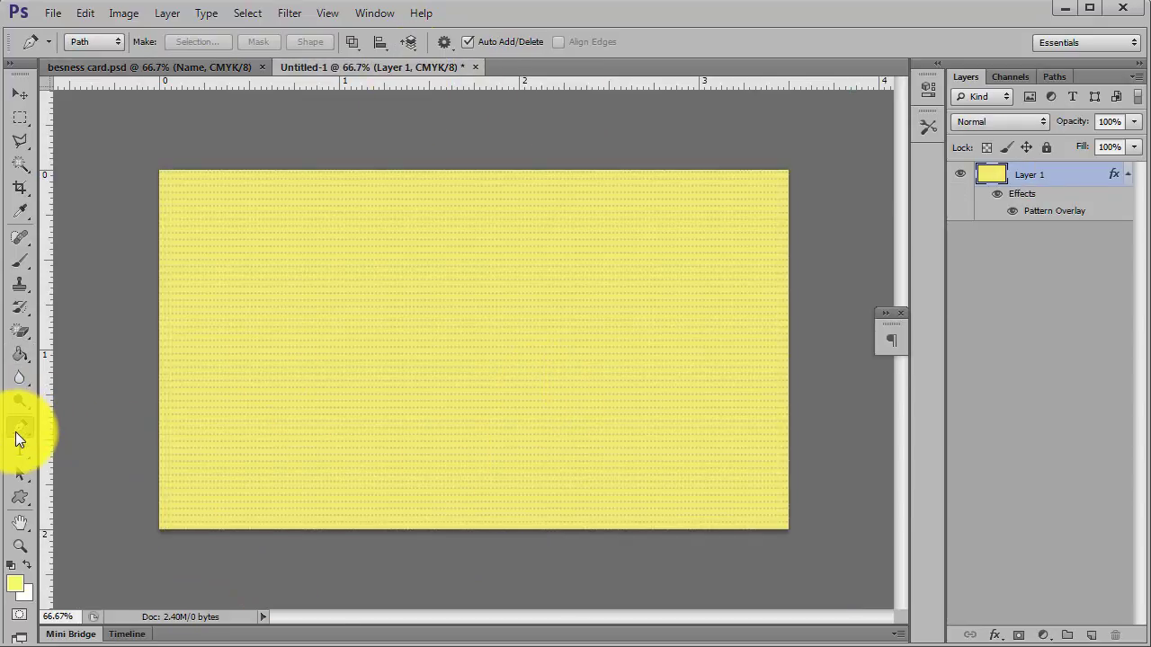
- Start a pen path from below the card to above it and bend it into a curve
click(387, 545)
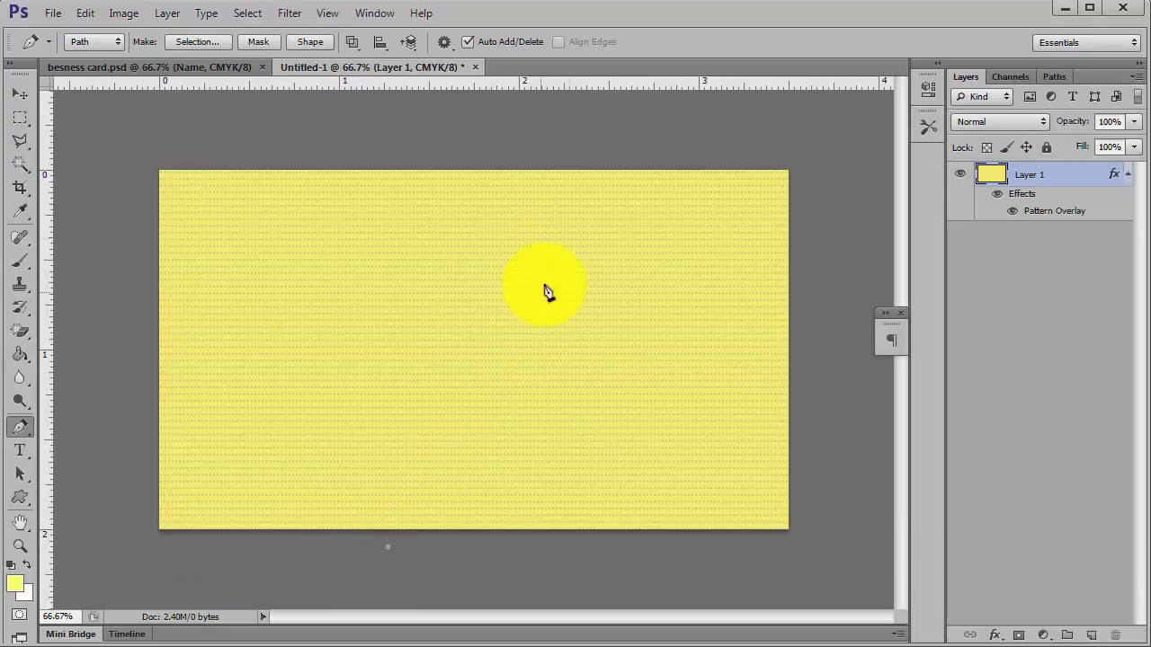
click(530, 133)
drag(380, 423, 302, 357)
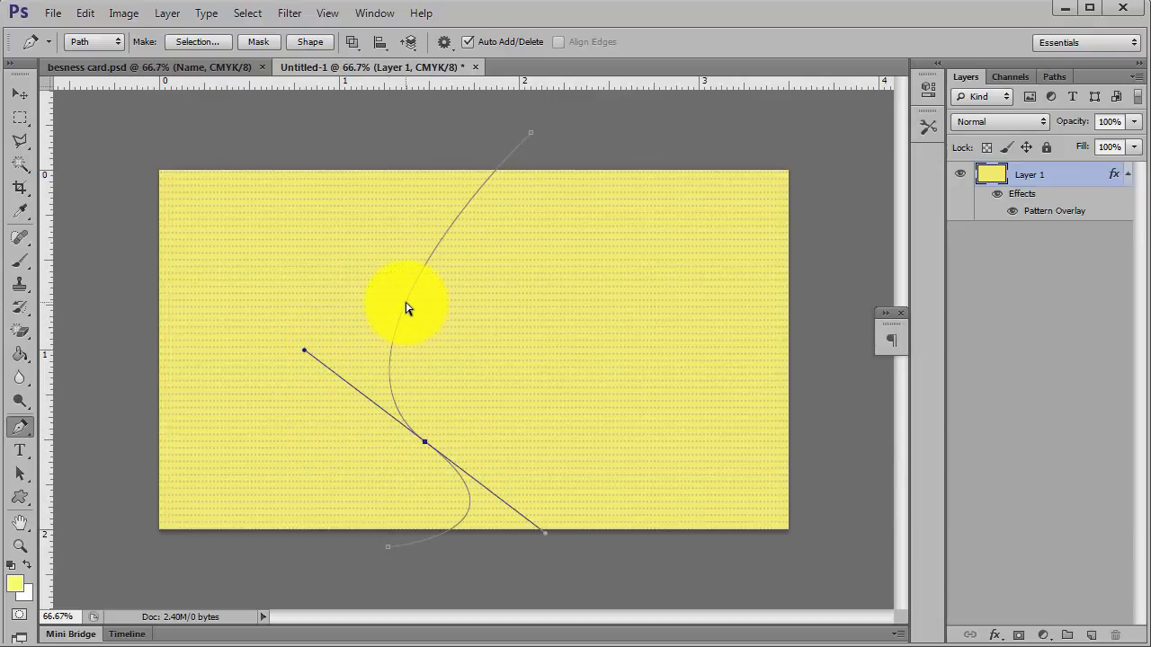
drag(406, 307, 368, 245)
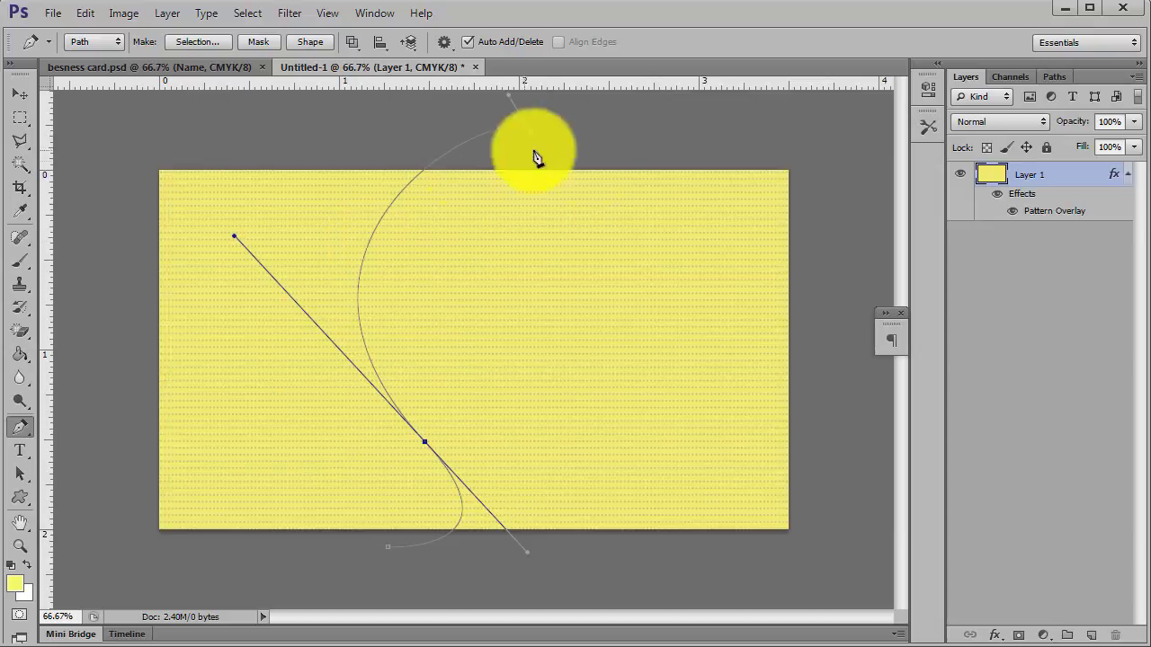
click(194, 67)
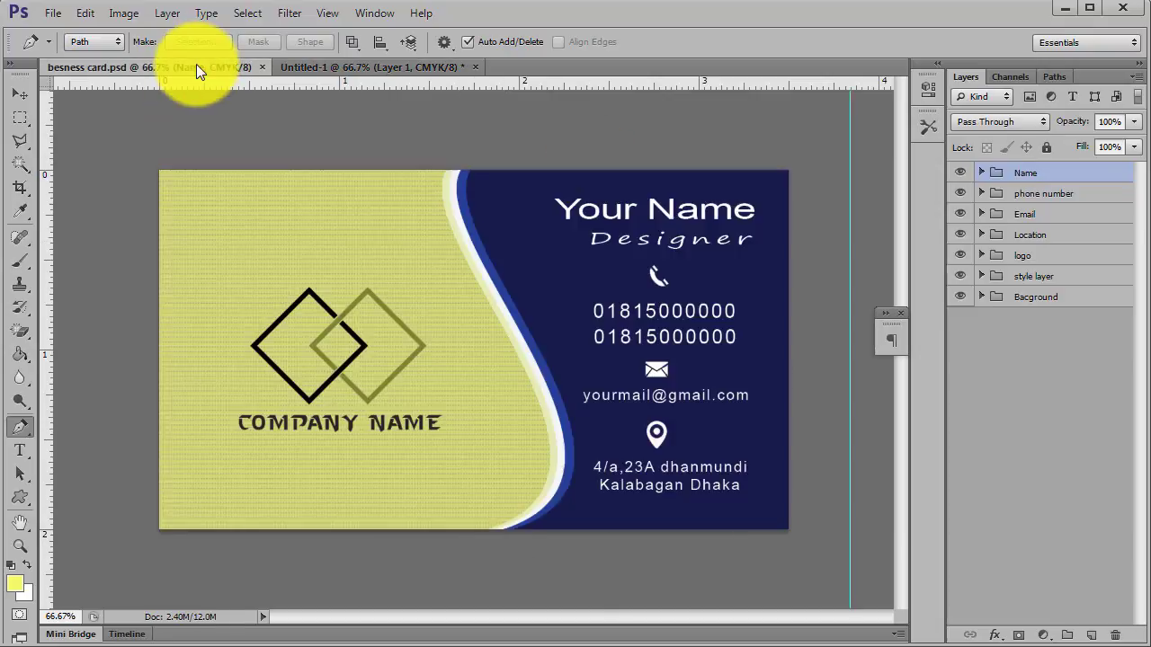
click(346, 65)
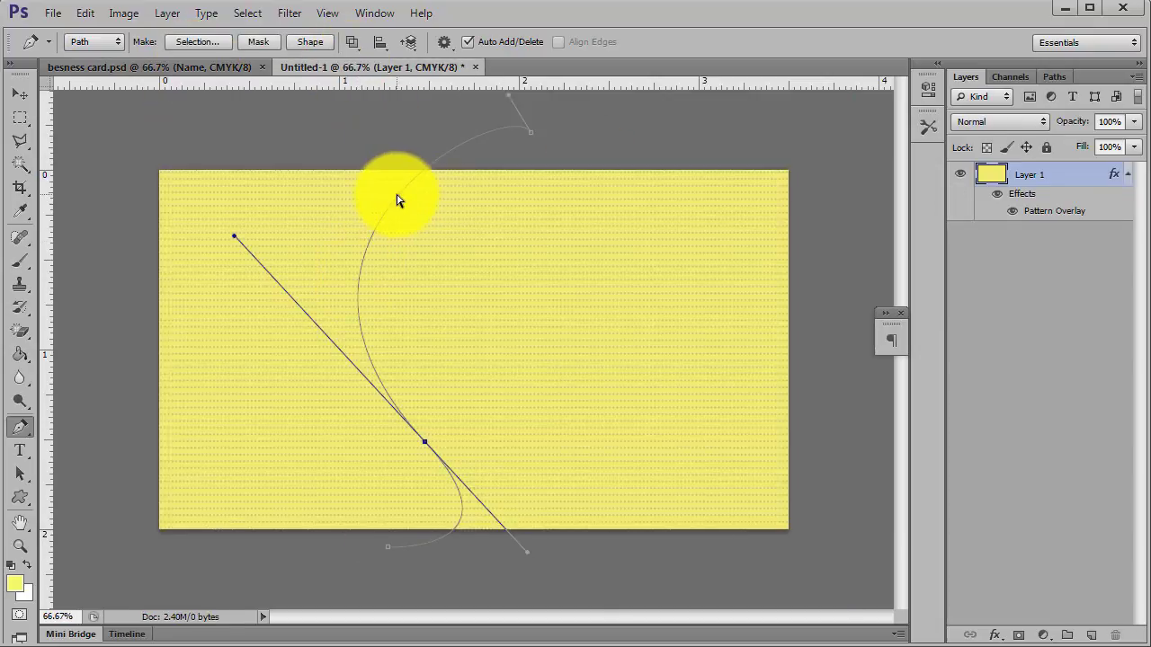
drag(399, 200, 388, 136)
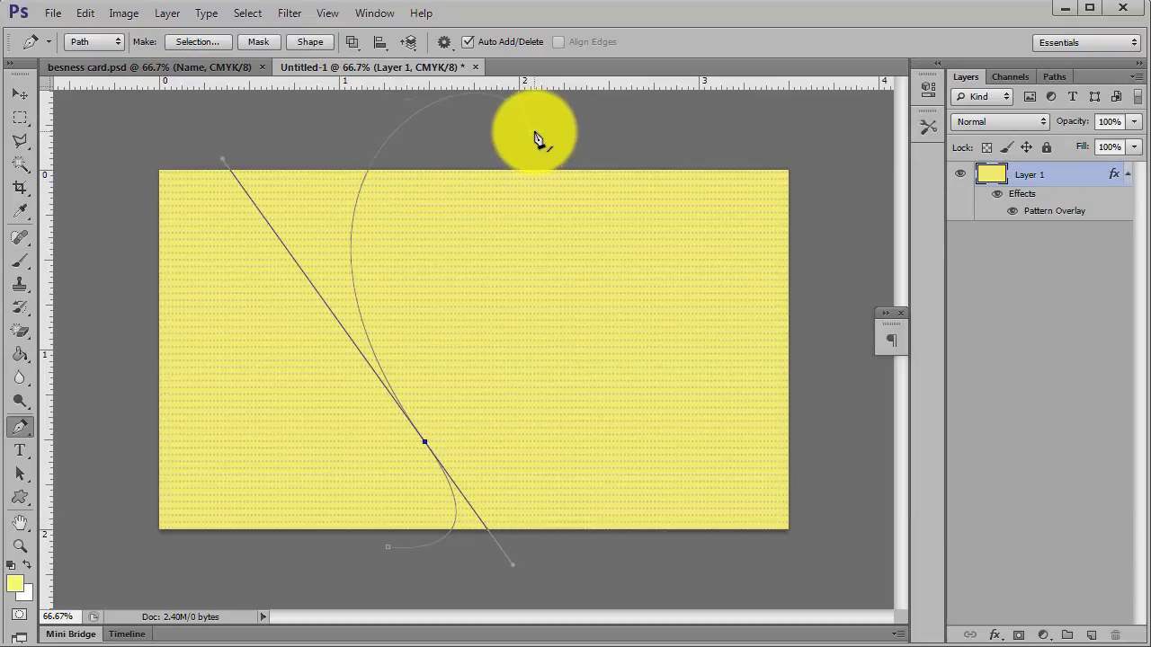
- Refine the S-curve, add curved points beyond the card's right side, and close the path
drag(530, 136, 566, 142)
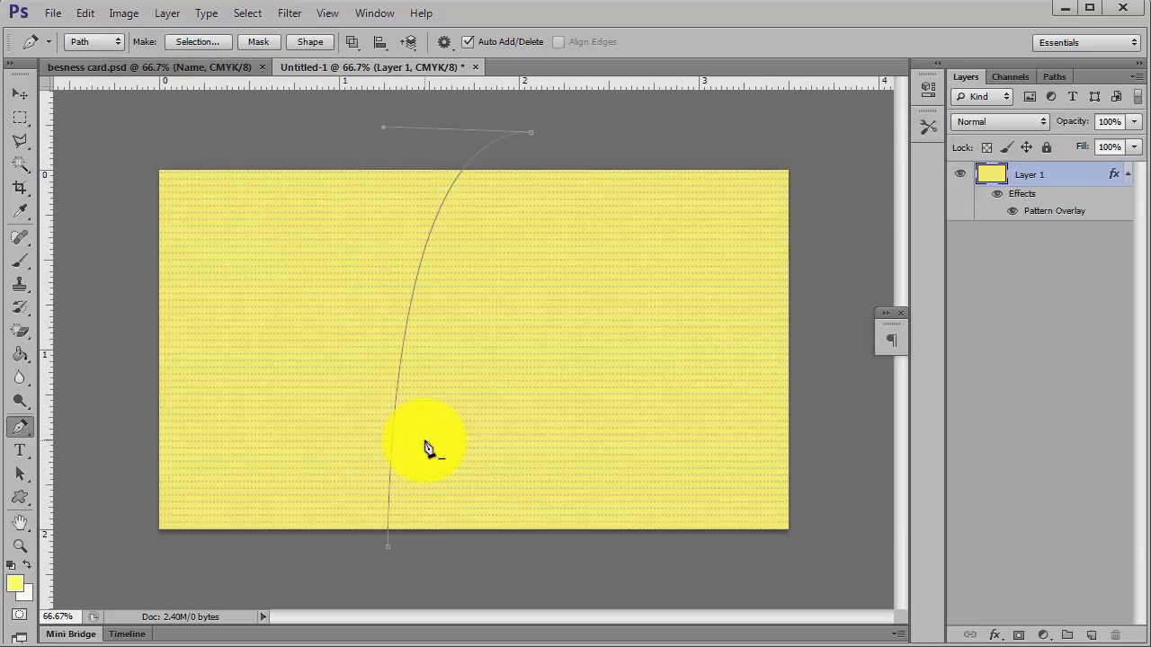
key(ctrl)
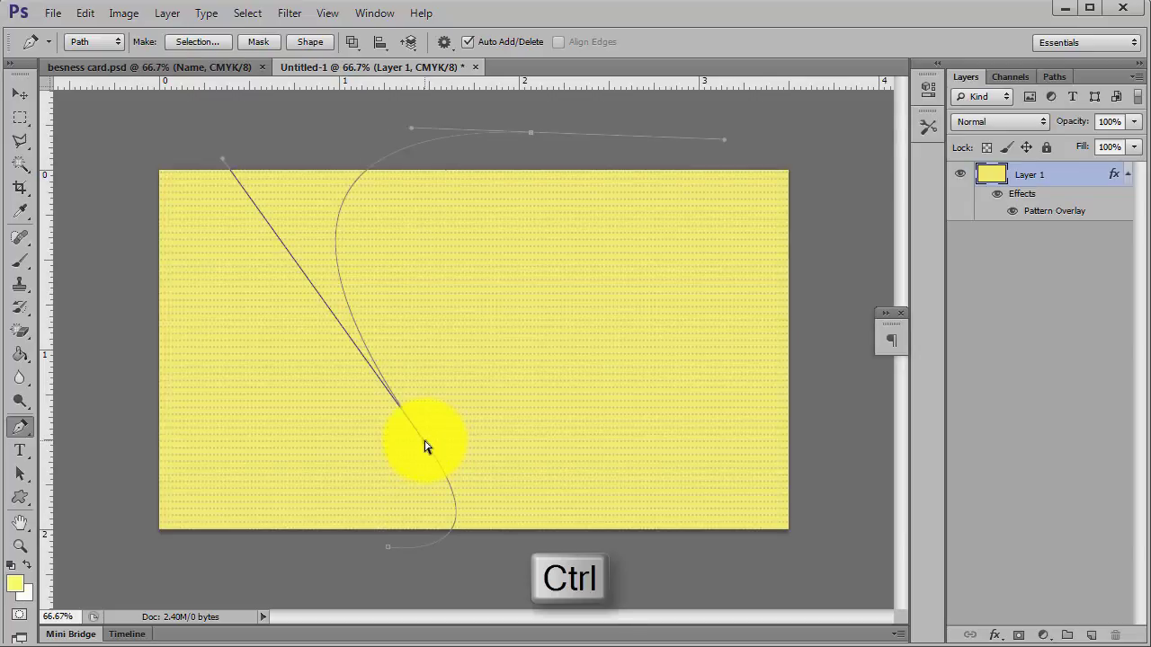
mouse_move(428, 447)
mouse_down()
mouse_move(430, 411)
mouse_move(443, 406)
mouse_up()
drag(351, 201, 333, 231)
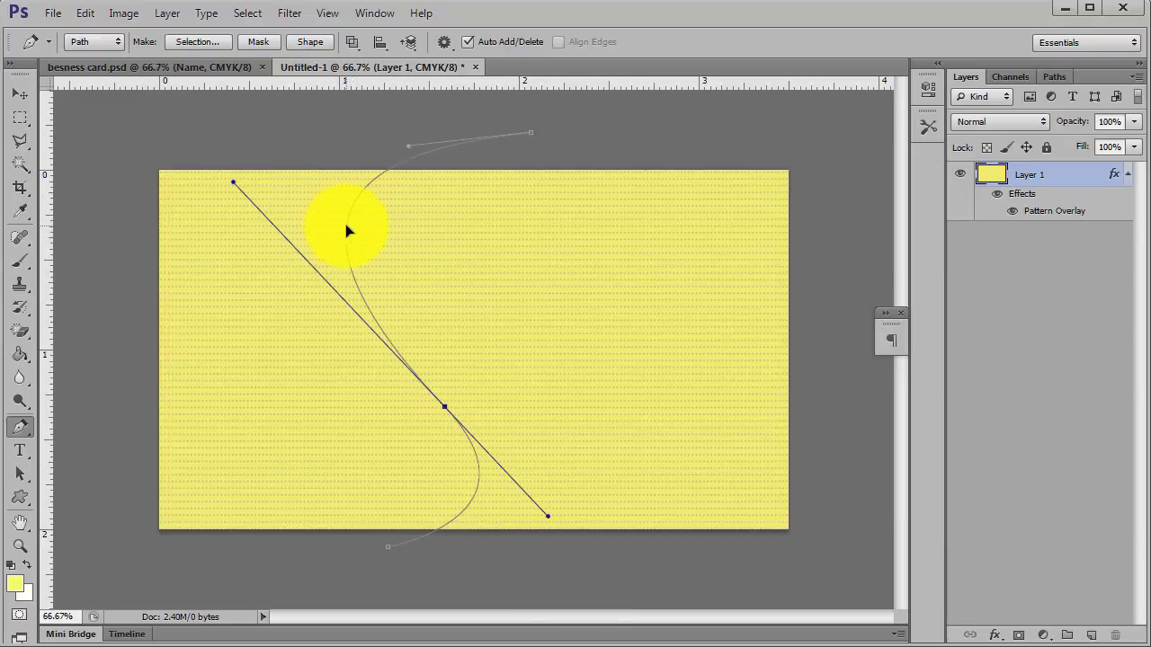
click(203, 66)
click(401, 65)
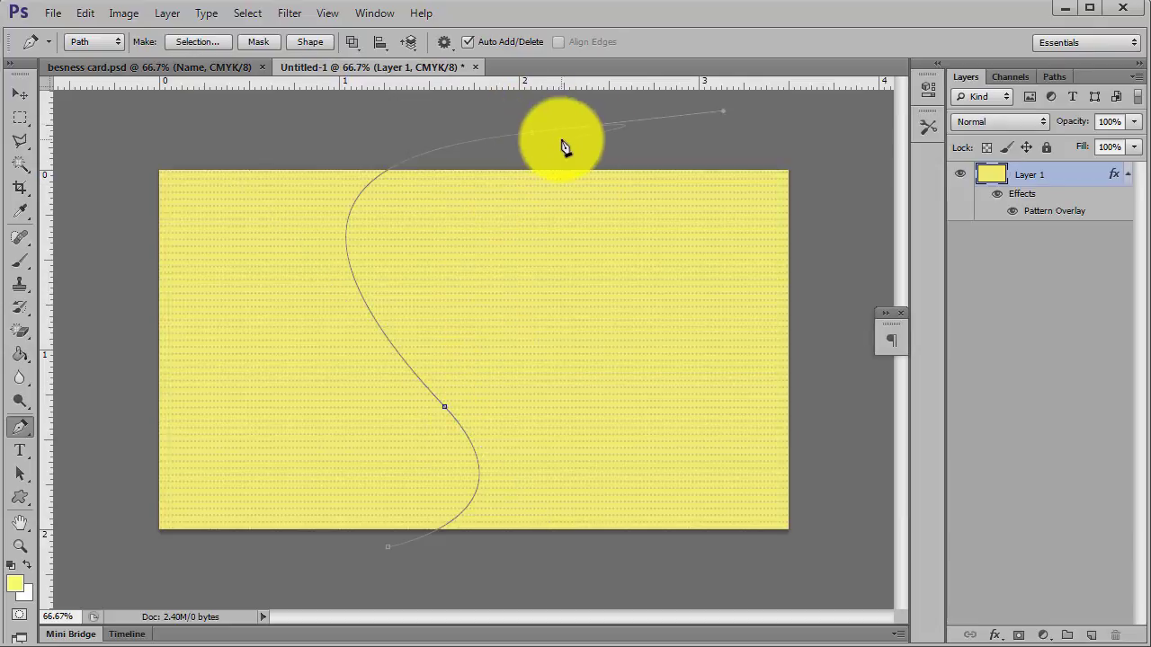
drag(788, 121, 840, 203)
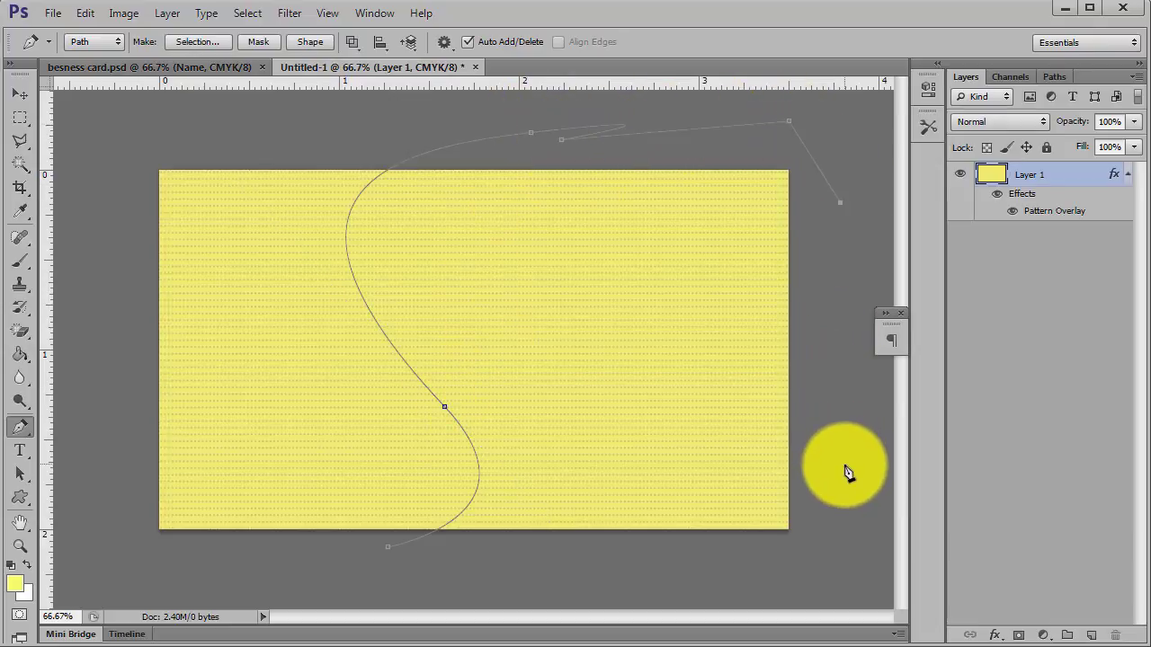
drag(845, 469, 849, 569)
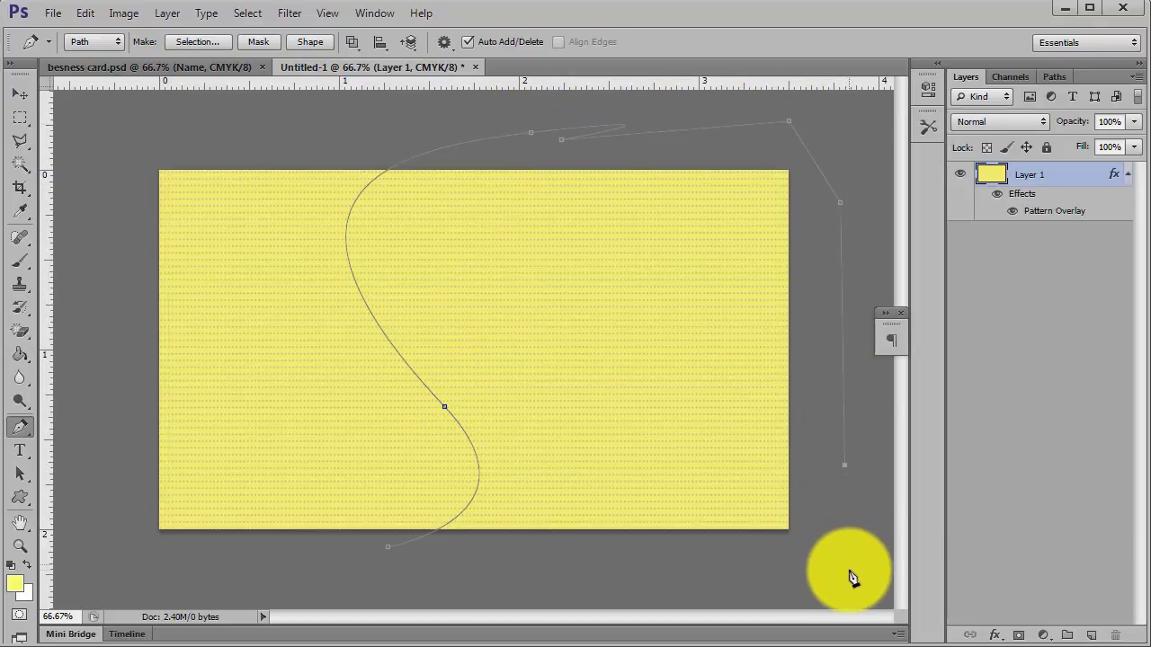
click(387, 548)
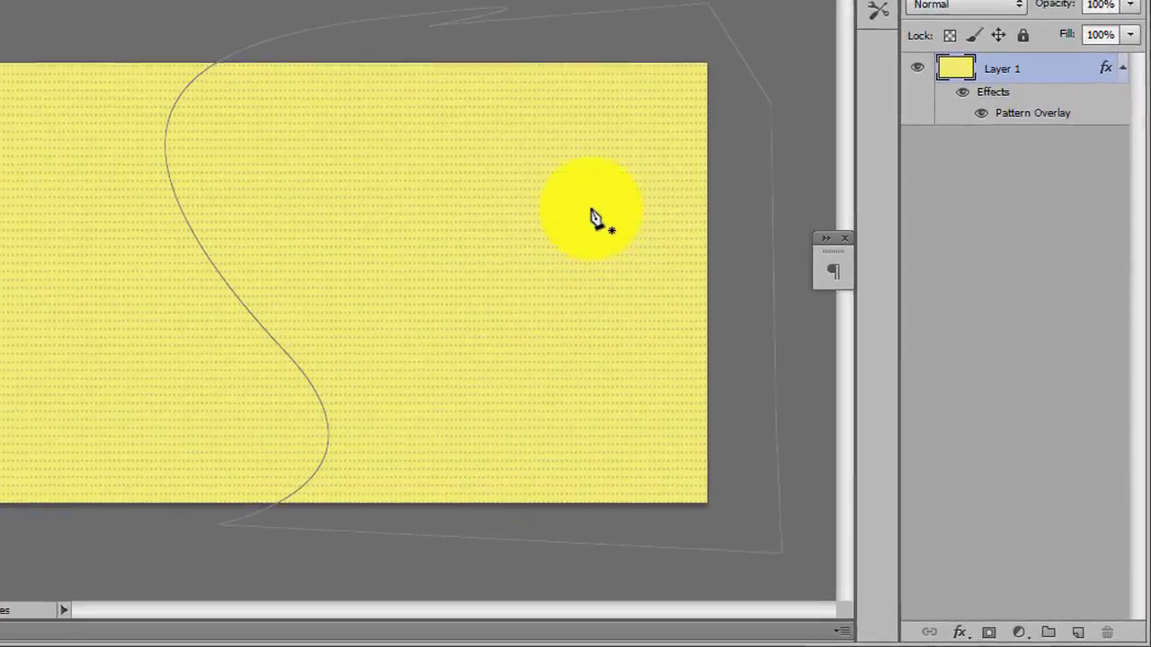
- Convert the curved path into a selection and add an empty Layer 2
right_click(697, 314)
click(590, 199)
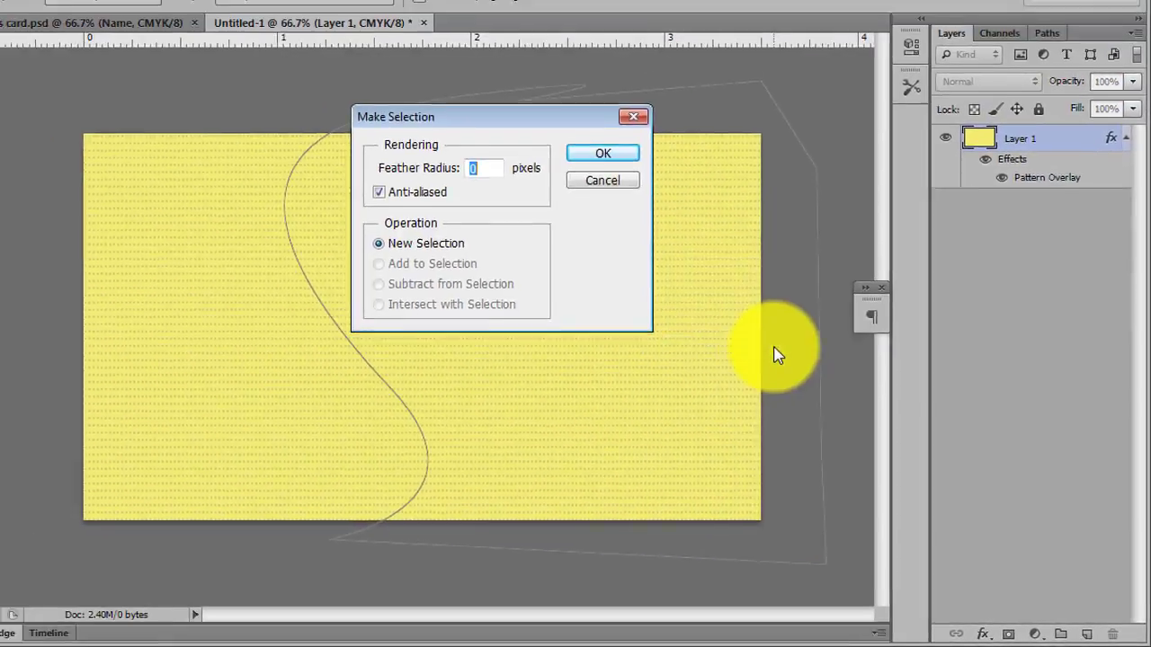
click(662, 180)
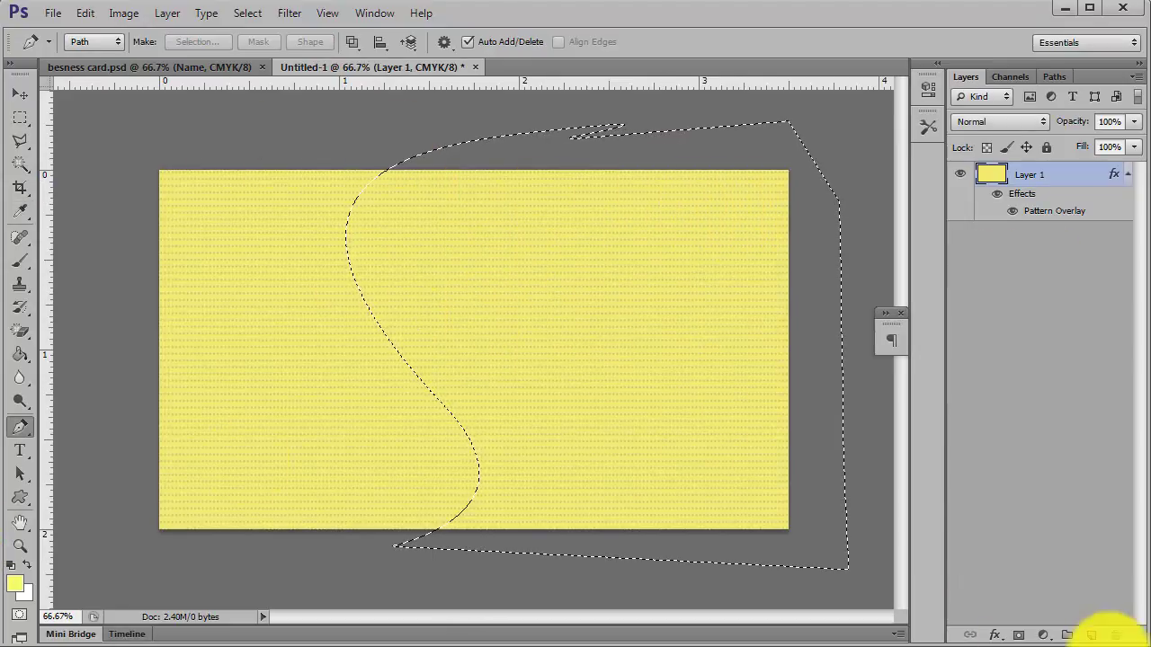
click(1090, 637)
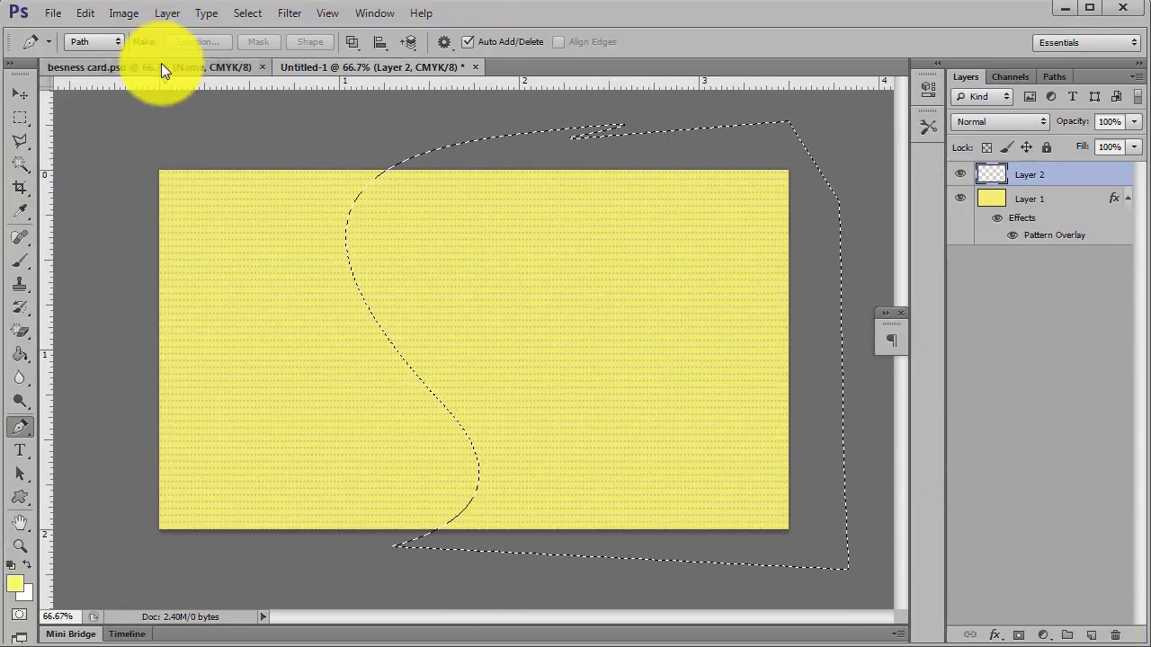
- Sample the navy from the finished card's right panel as the foreground colour
click(161, 64)
click(14, 584)
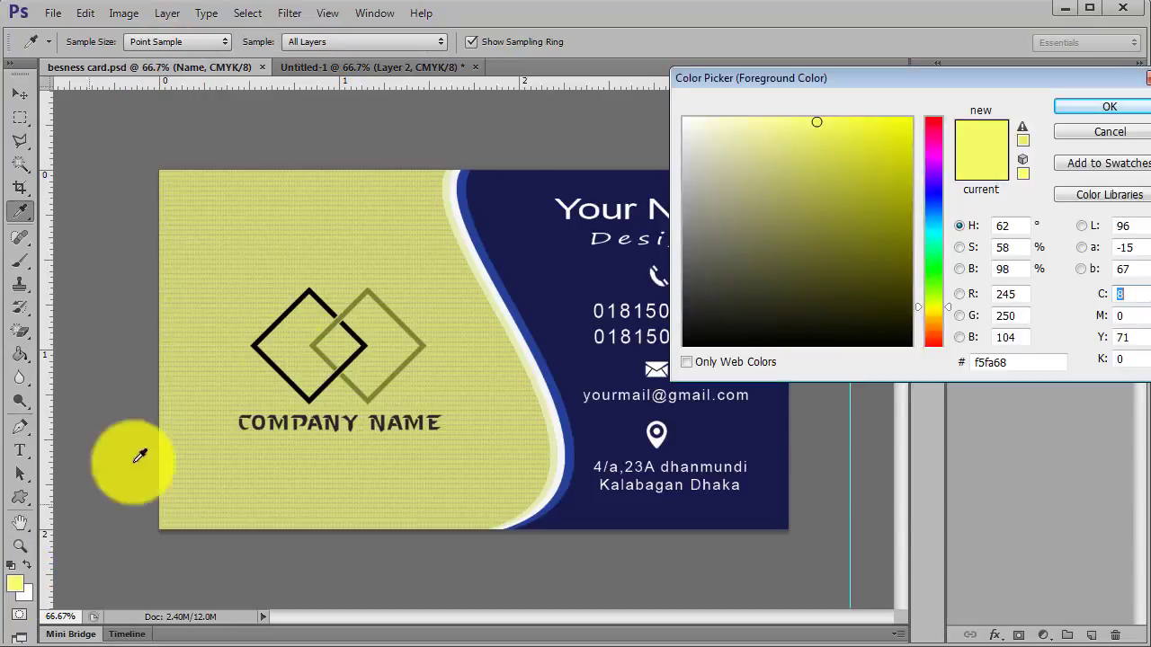
click(544, 212)
click(1097, 107)
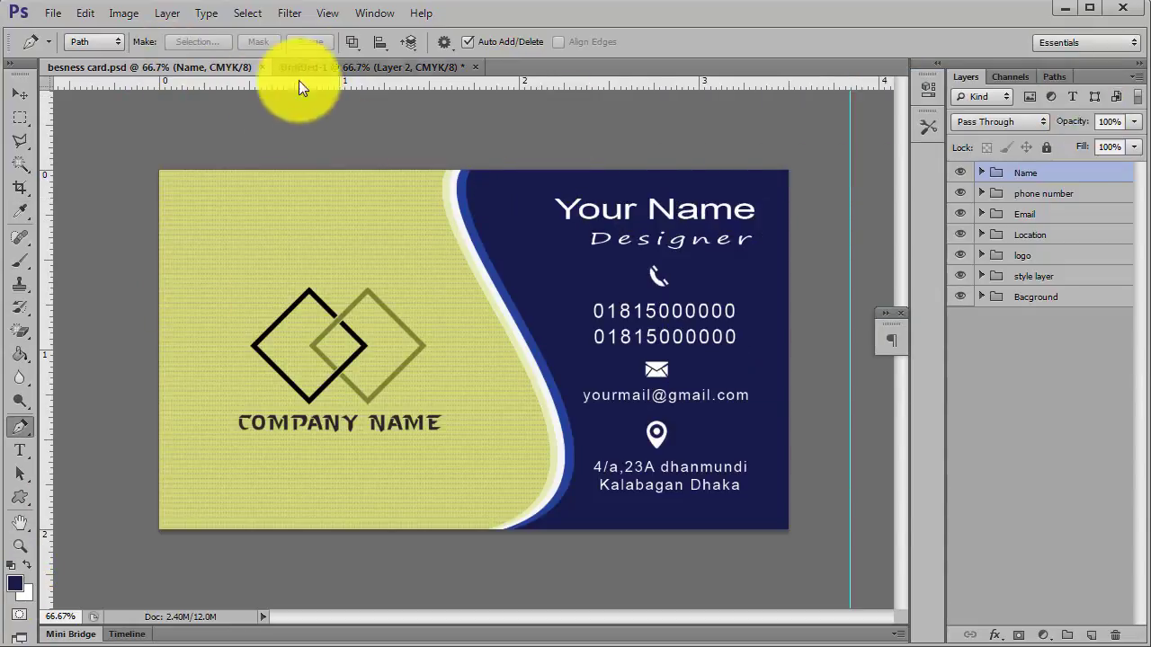
click(369, 66)
- Fill the selection with navy on Layer 2 and medium blue on a new Layer 3
click(20, 353)
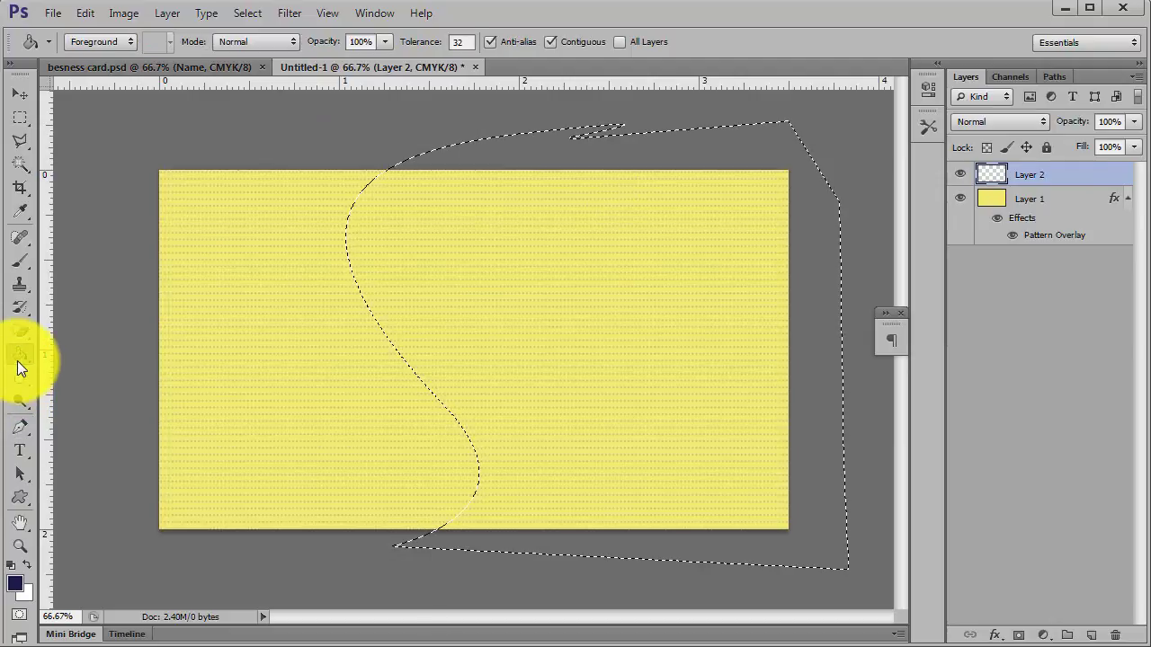
click(578, 331)
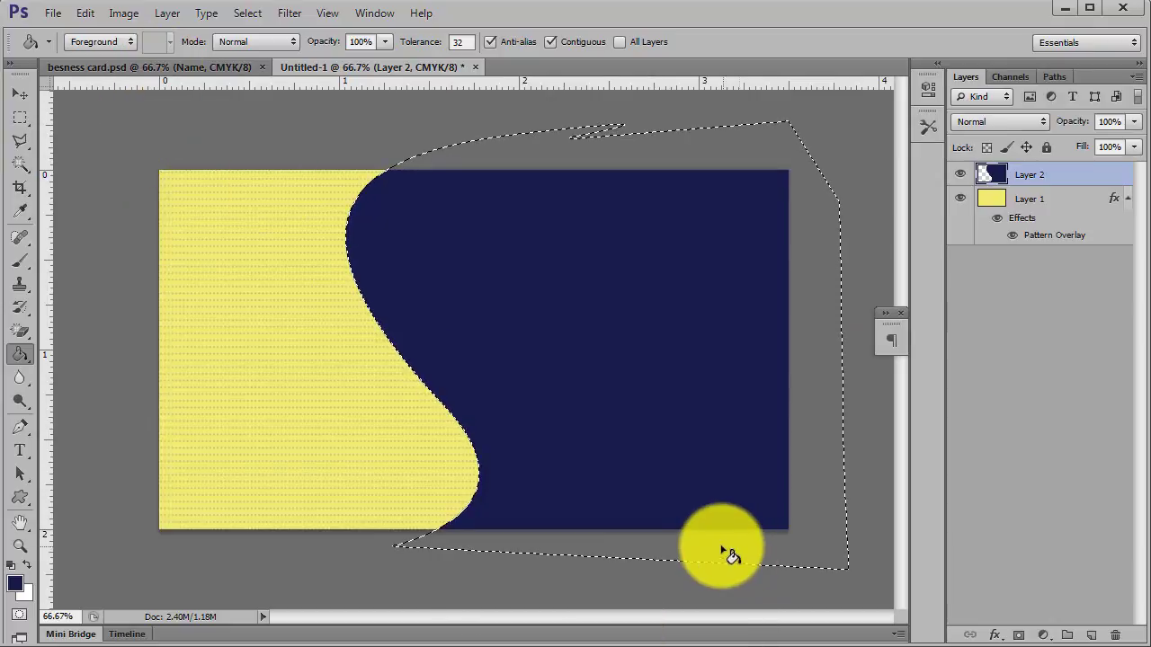
click(1091, 634)
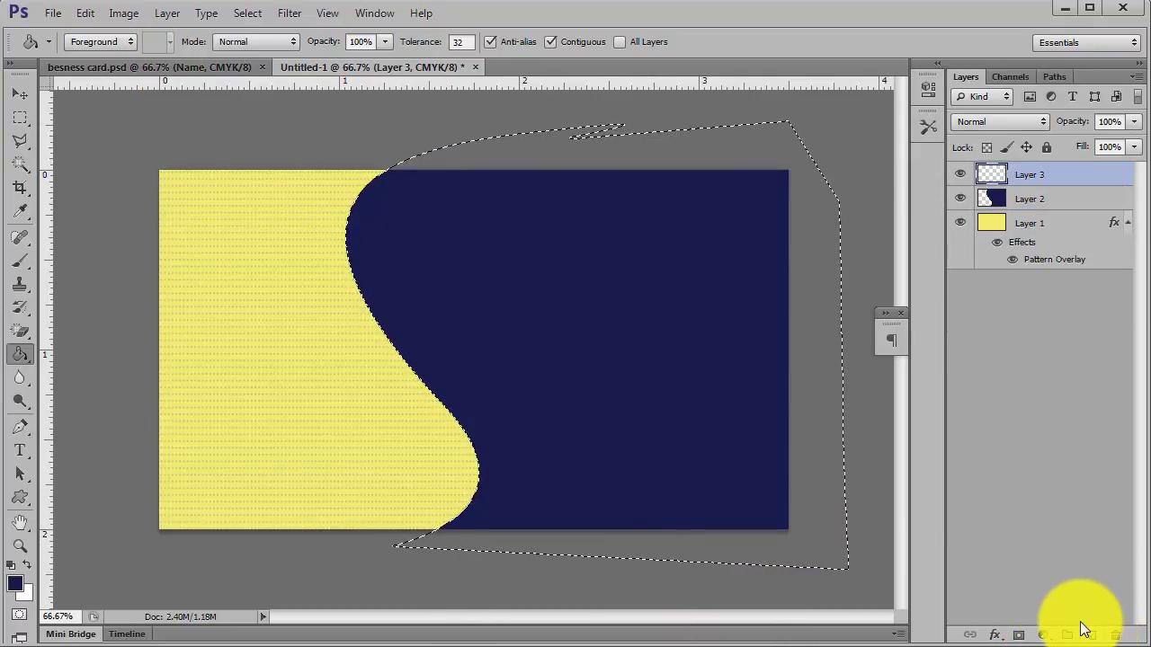
click(110, 65)
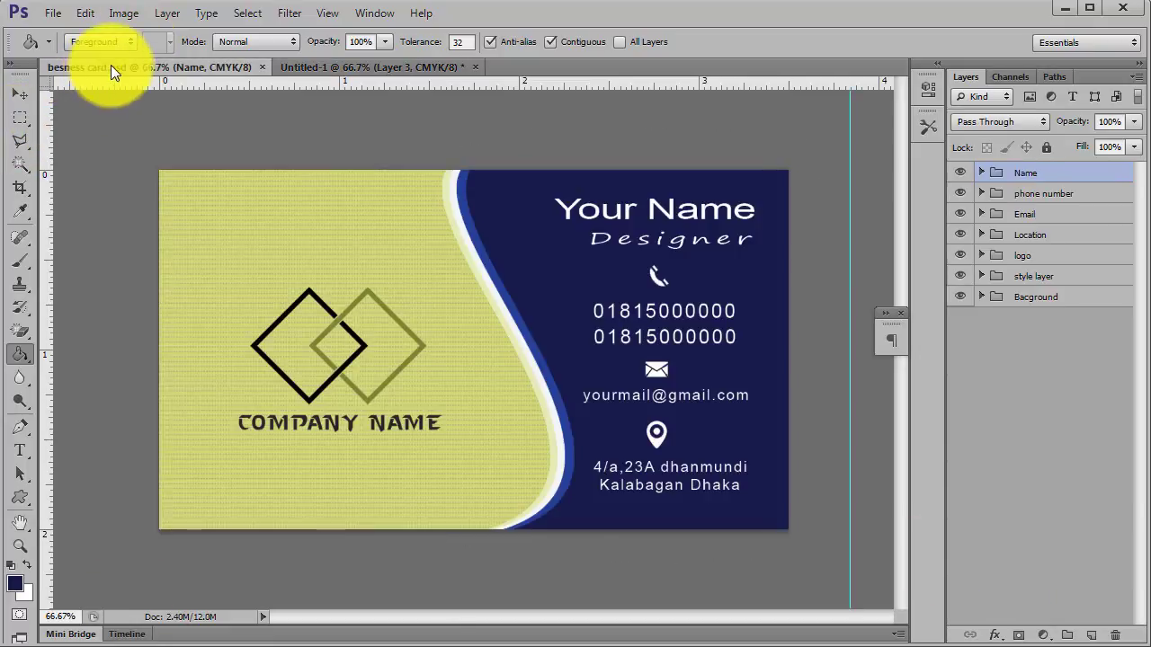
click(23, 589)
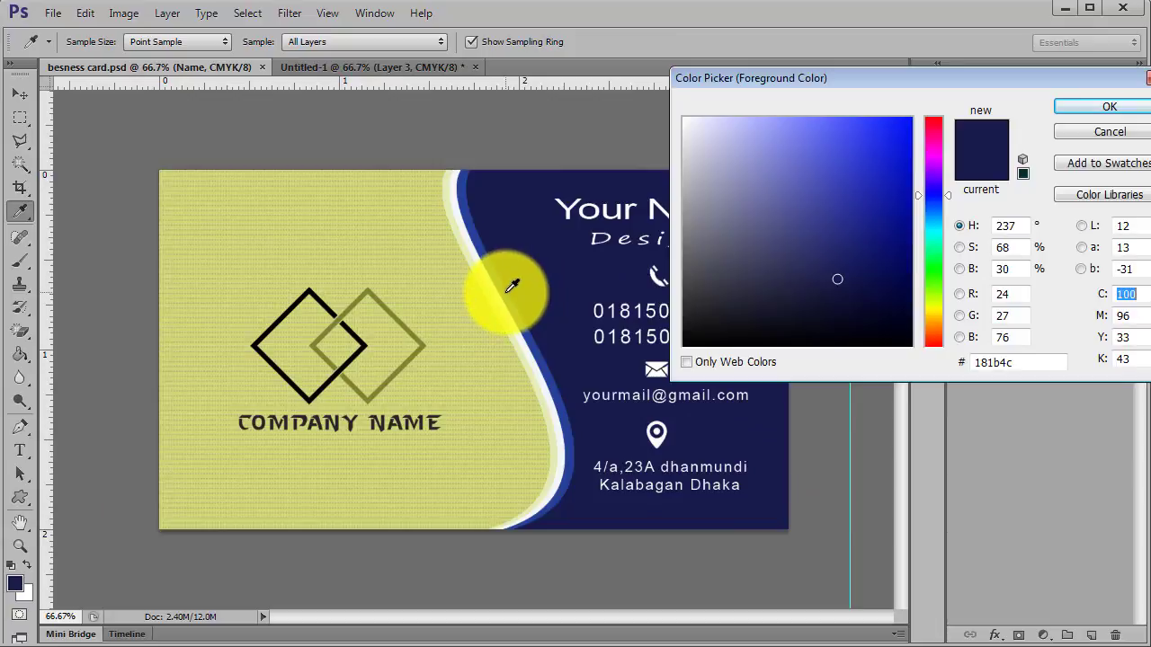
click(510, 286)
click(1110, 106)
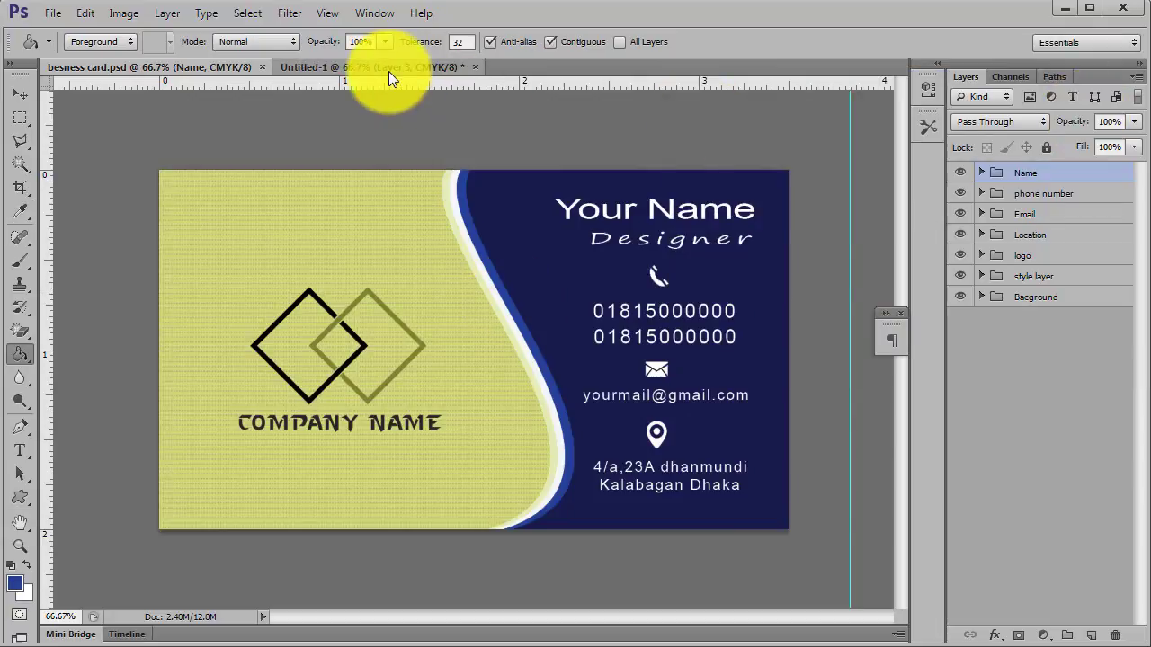
click(388, 71)
click(741, 390)
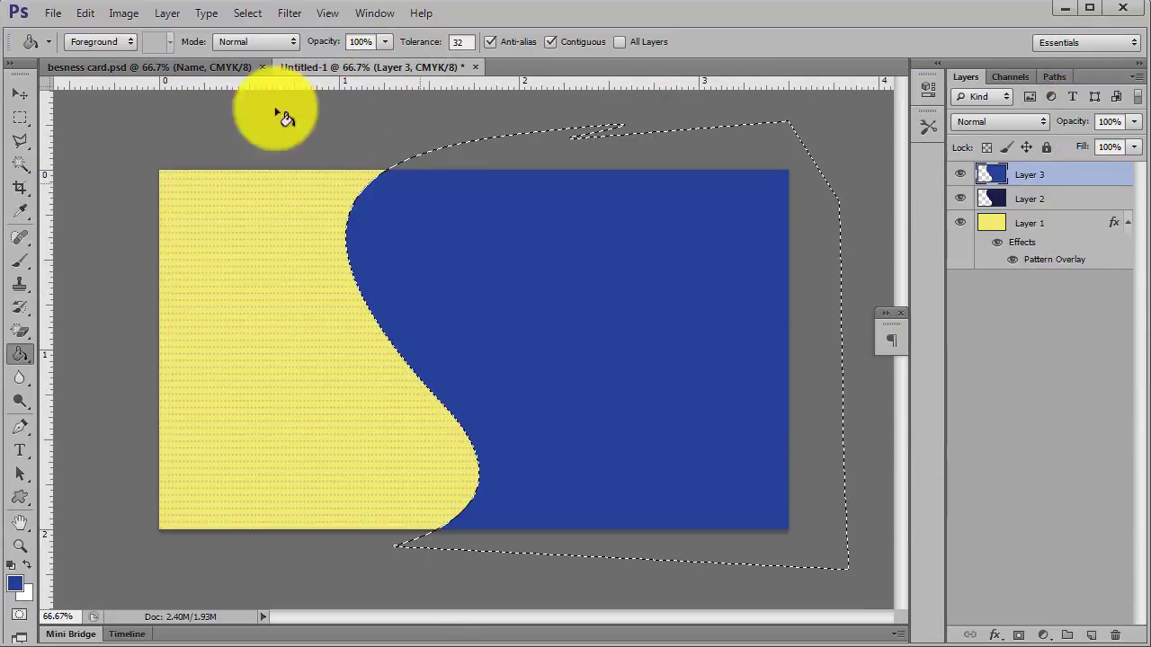
- Fill the selection on a new Layer 4 with near-white sampled from the finished card
click(221, 66)
click(409, 69)
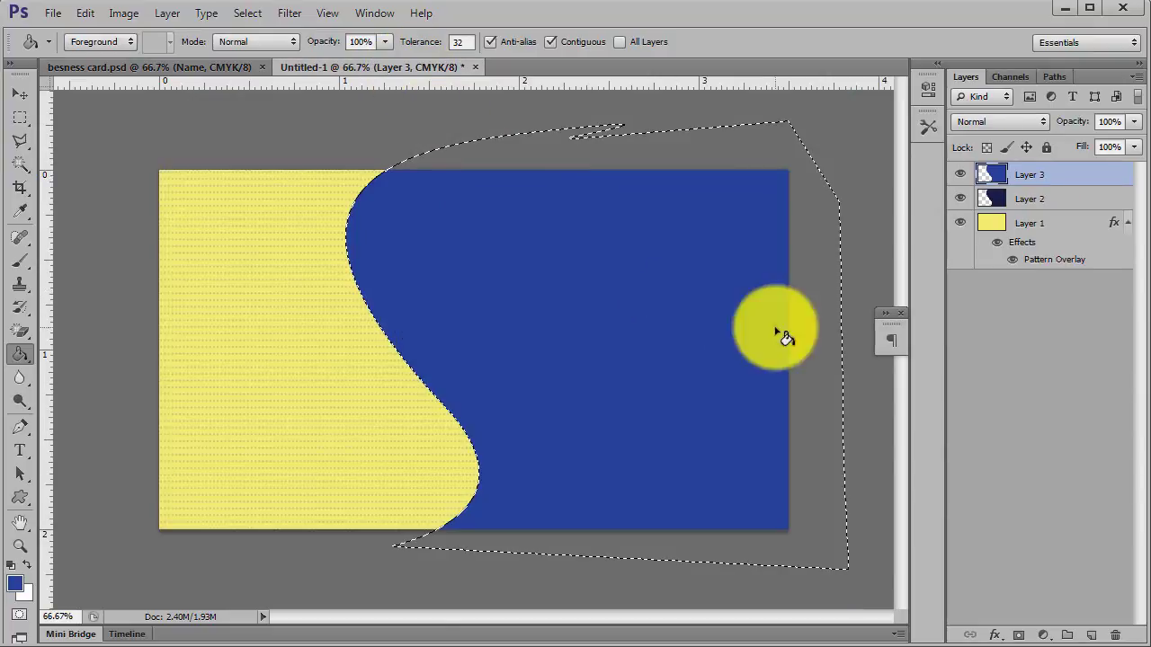
click(1091, 635)
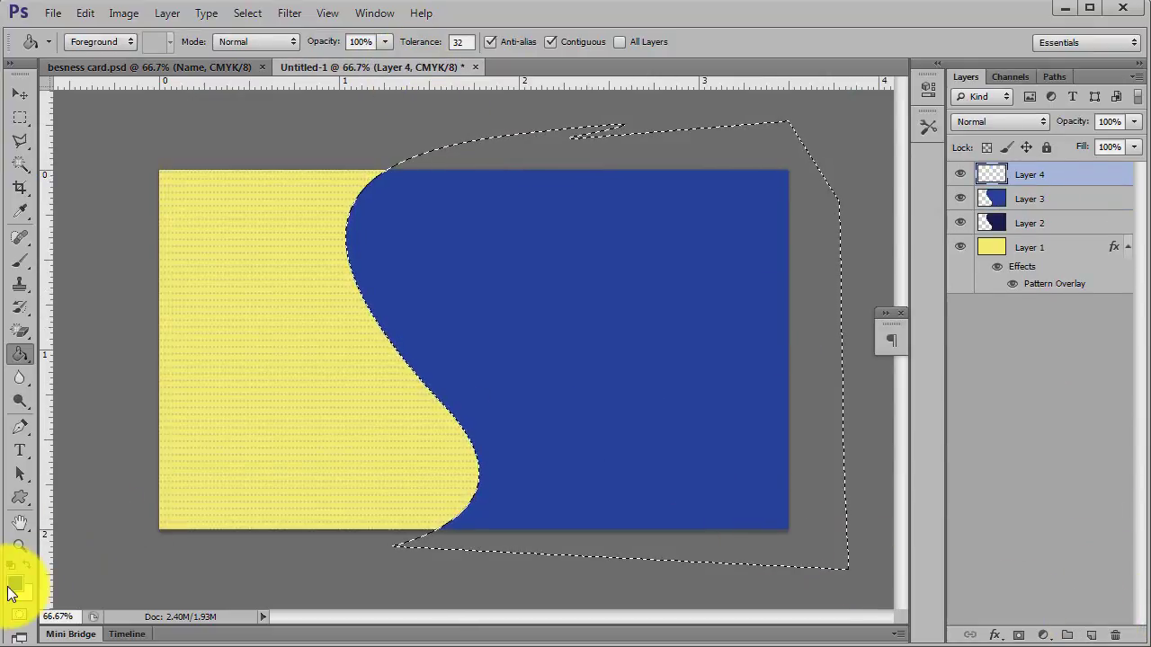
click(14, 584)
click(695, 130)
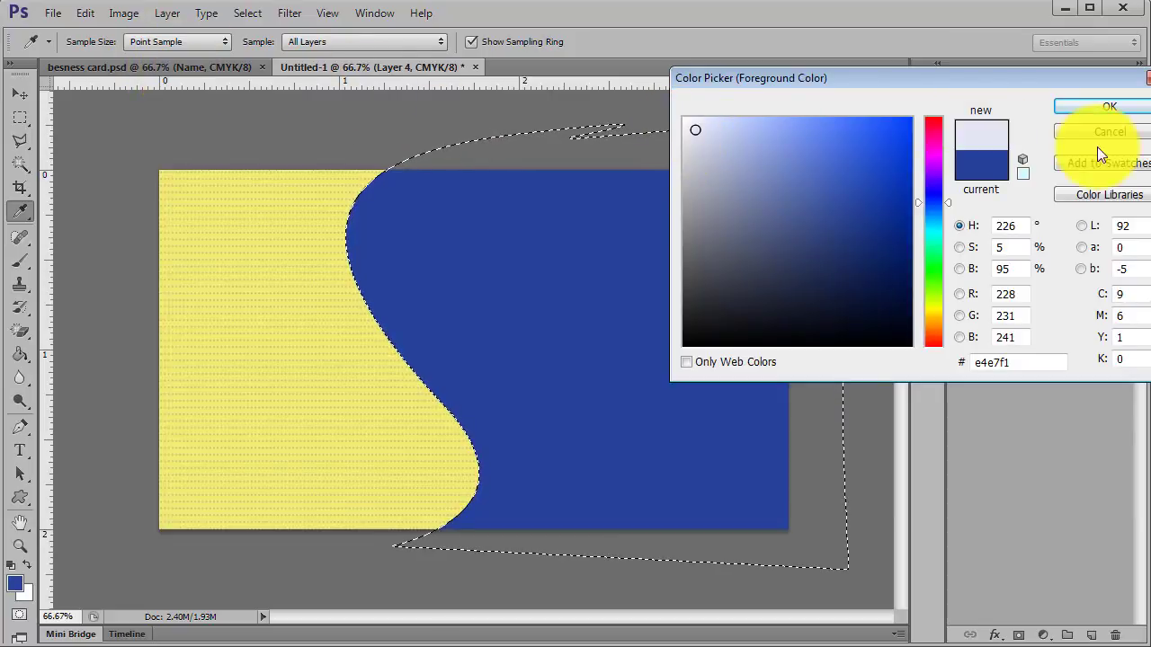
click(1109, 106)
key(g)
click(184, 67)
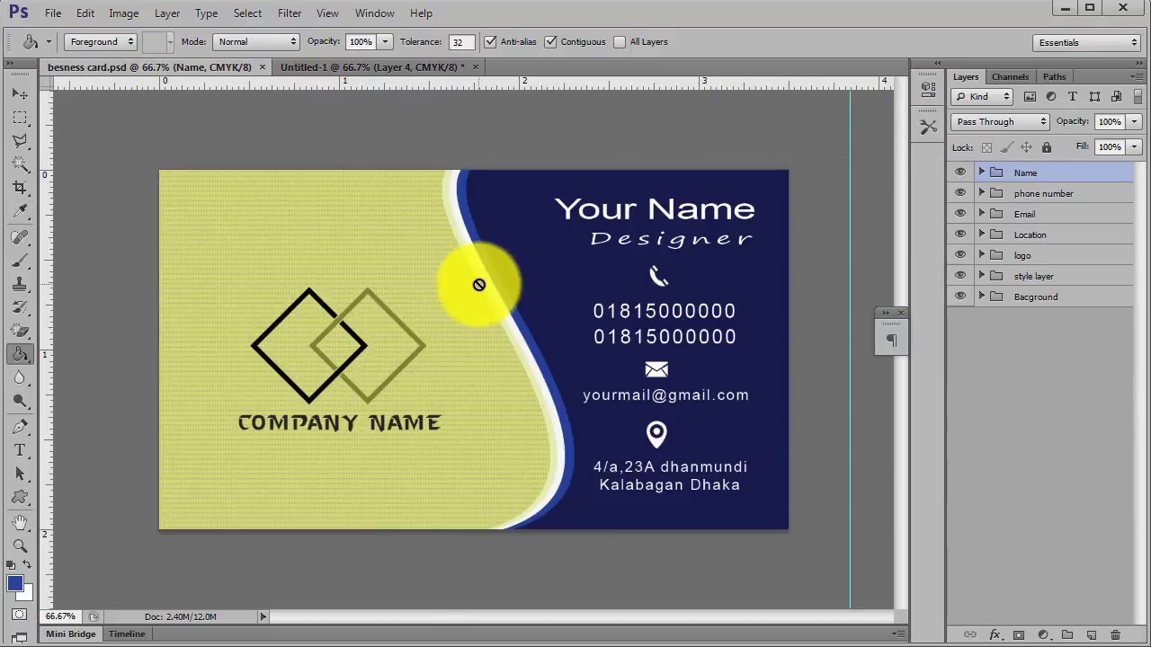
click(15, 584)
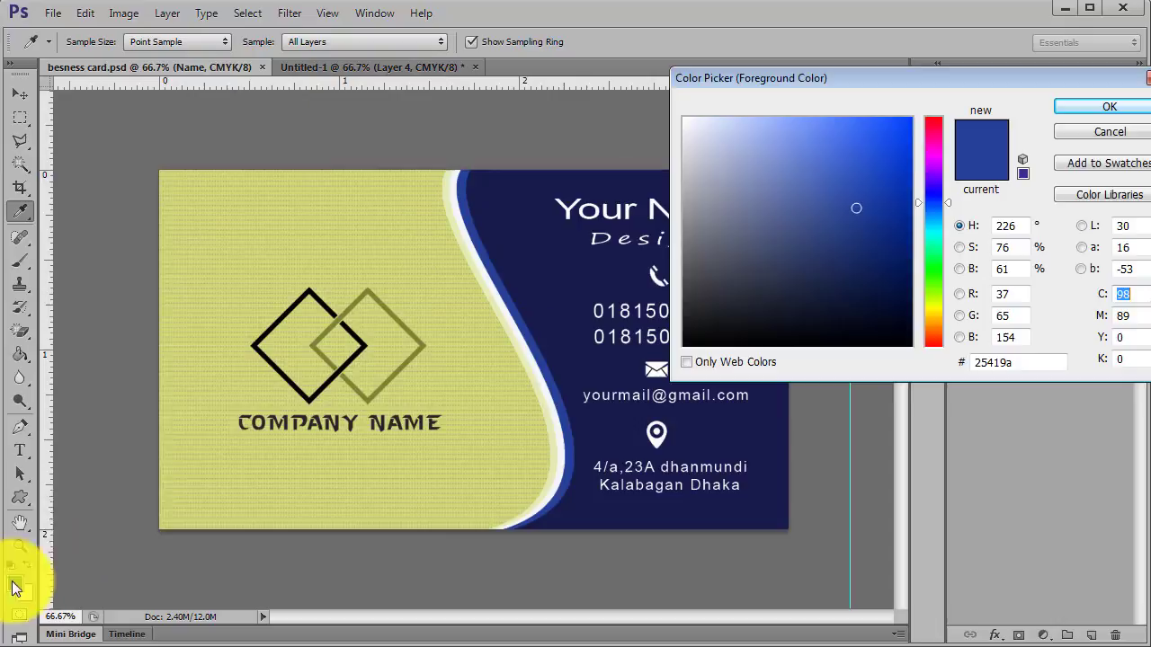
click(483, 258)
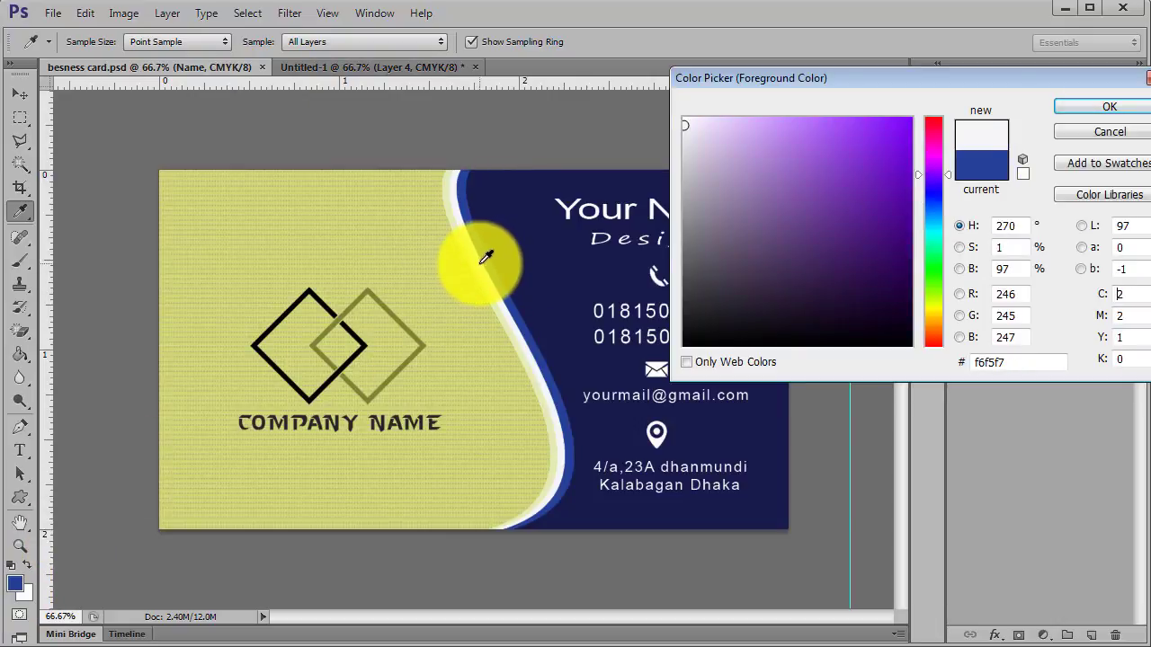
click(1059, 105)
click(411, 68)
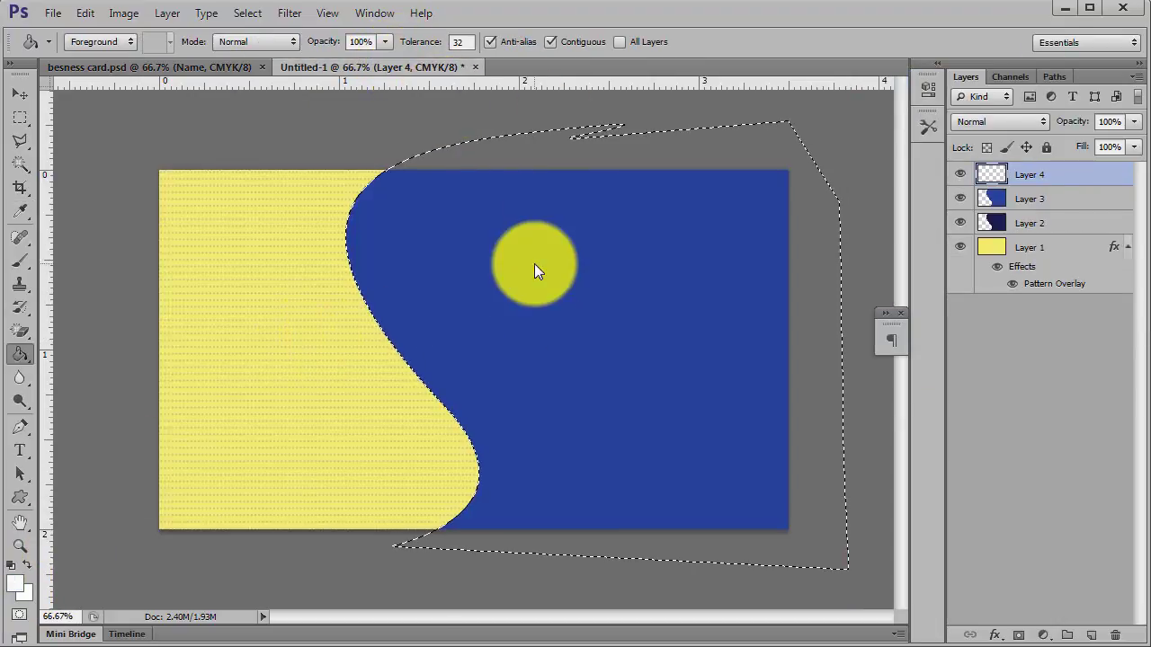
click(534, 264)
- Fill the selection with the card's pale yellow on a new Layer 5, then deselect
click(187, 67)
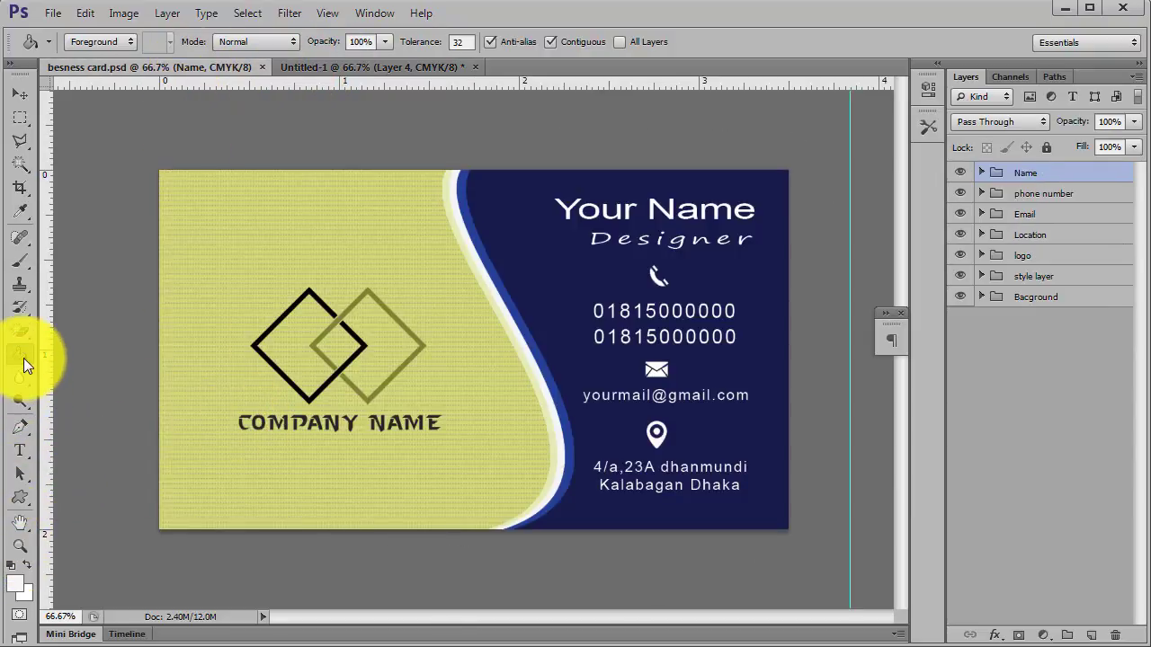
click(15, 583)
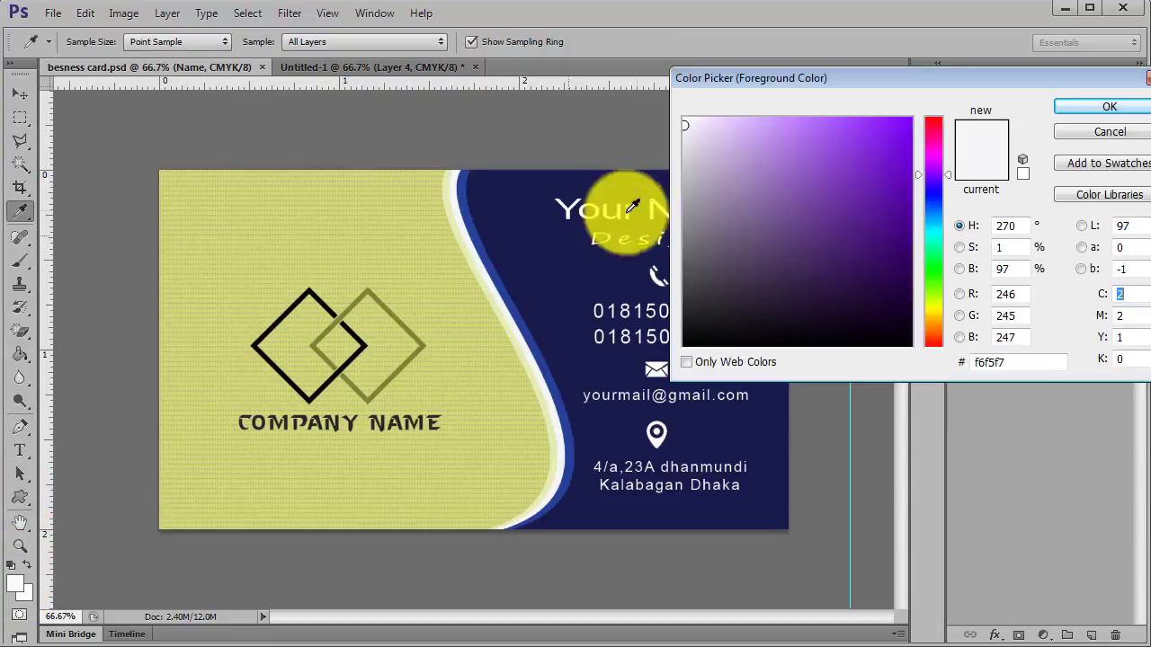
click(462, 224)
click(1109, 106)
key(g)
click(373, 67)
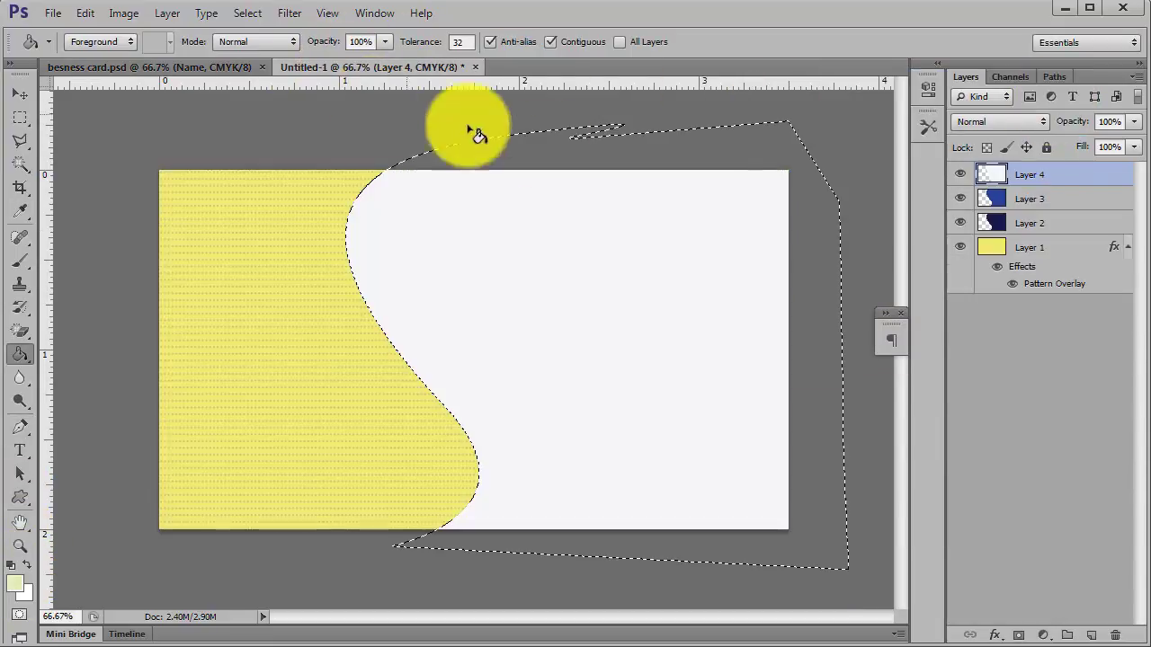
click(1089, 635)
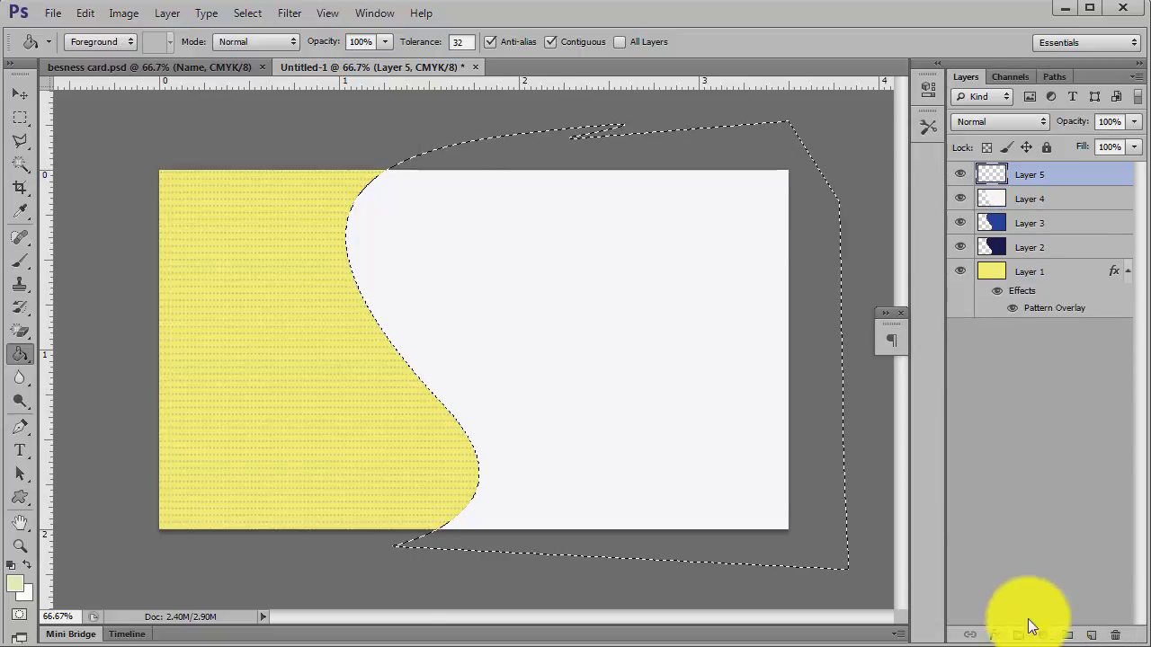
click(629, 297)
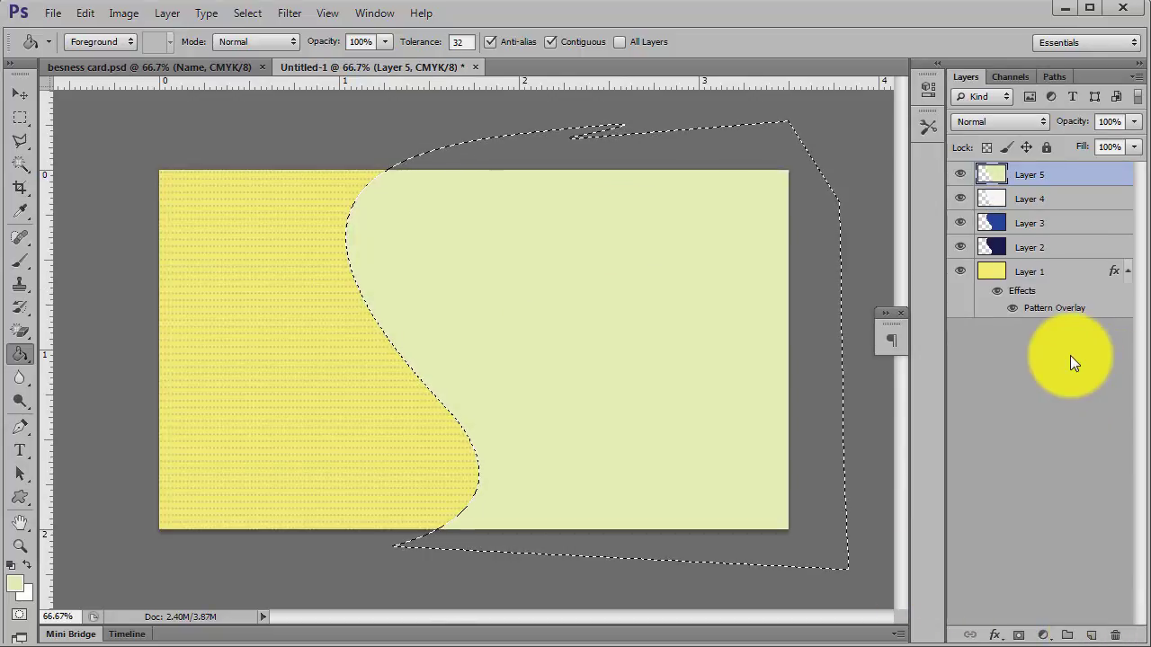
key(ctrl+d)
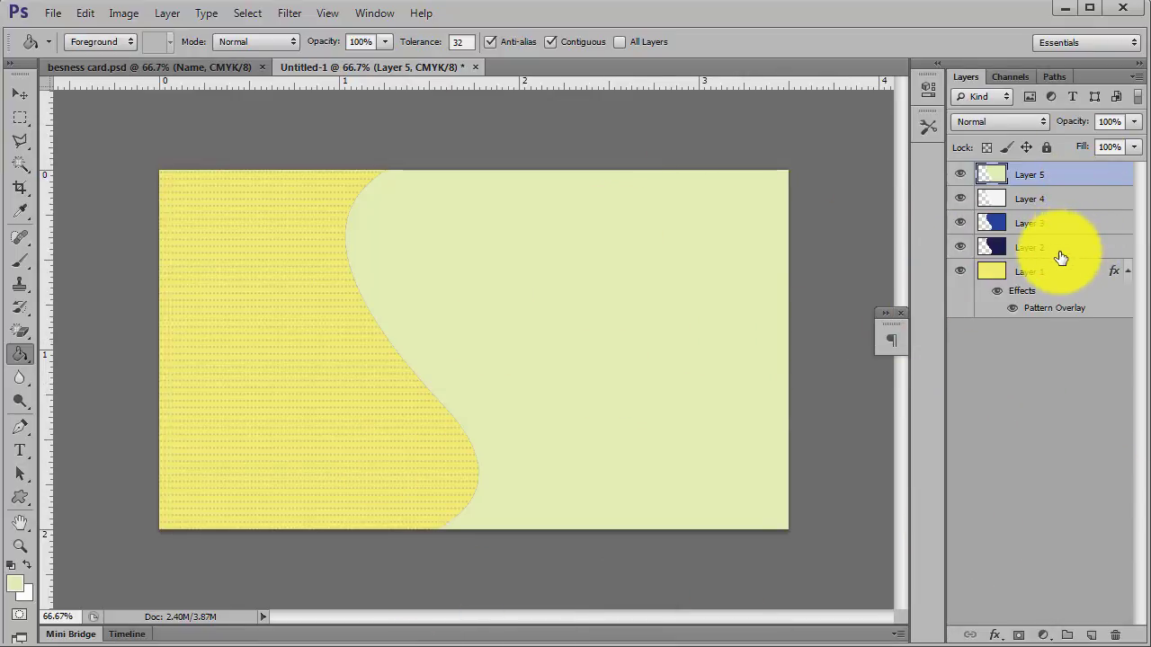
- Hide Layers 3–5 and shift the navy Layer 2 shape slightly right
click(960, 175)
click(960, 199)
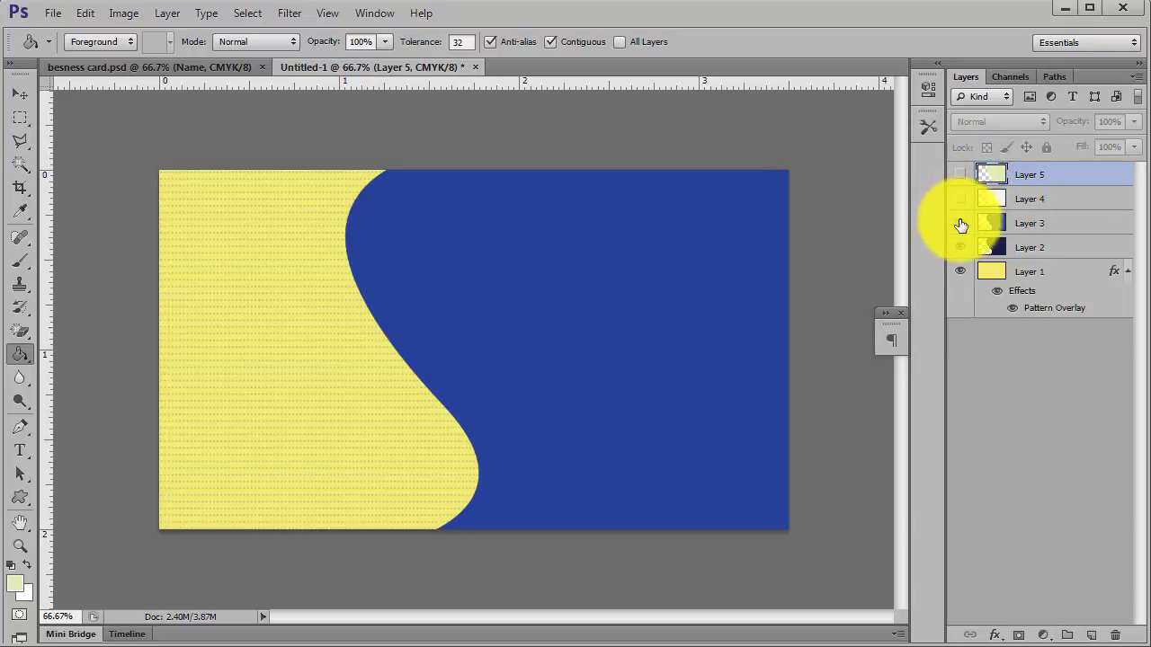
click(960, 223)
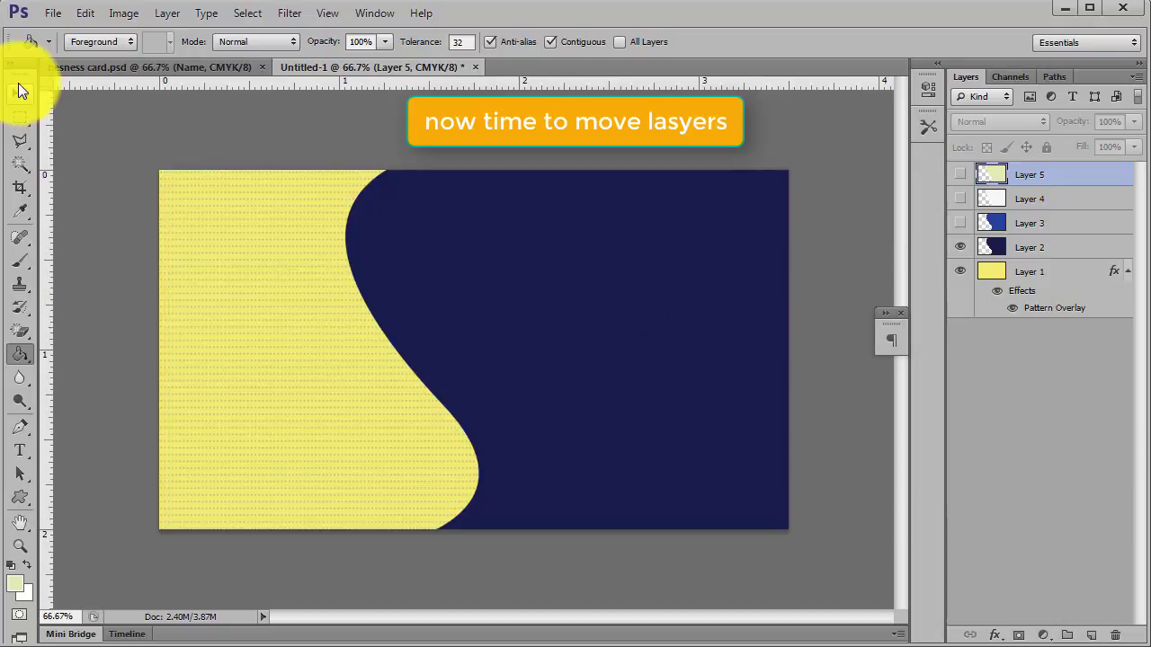
click(19, 92)
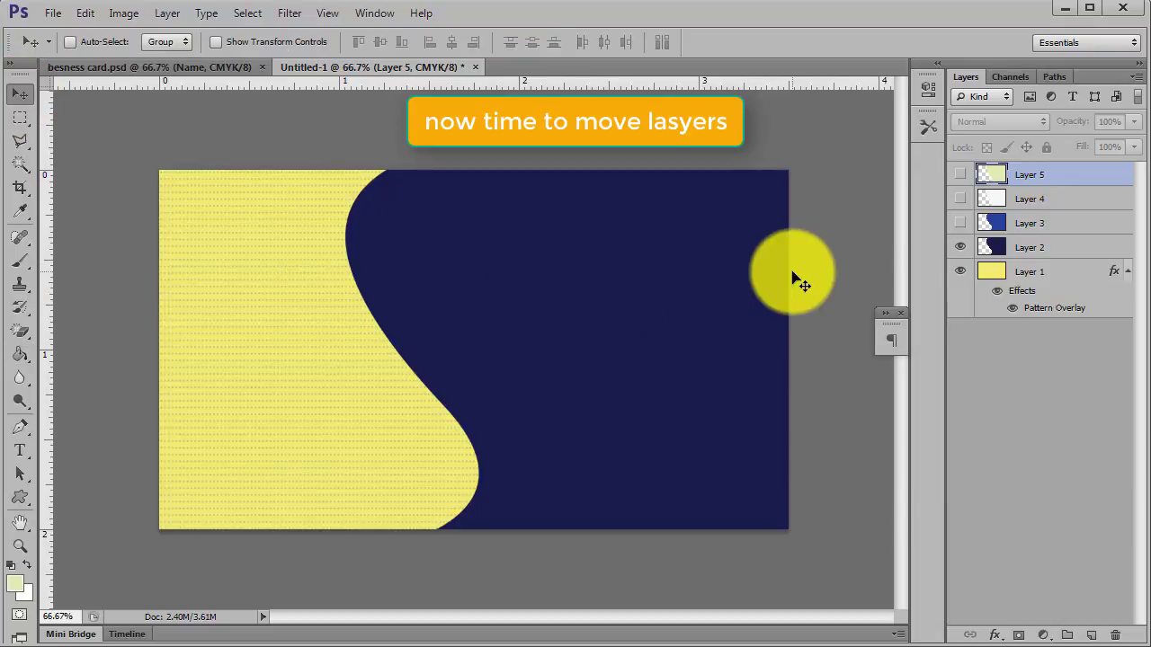
click(1070, 247)
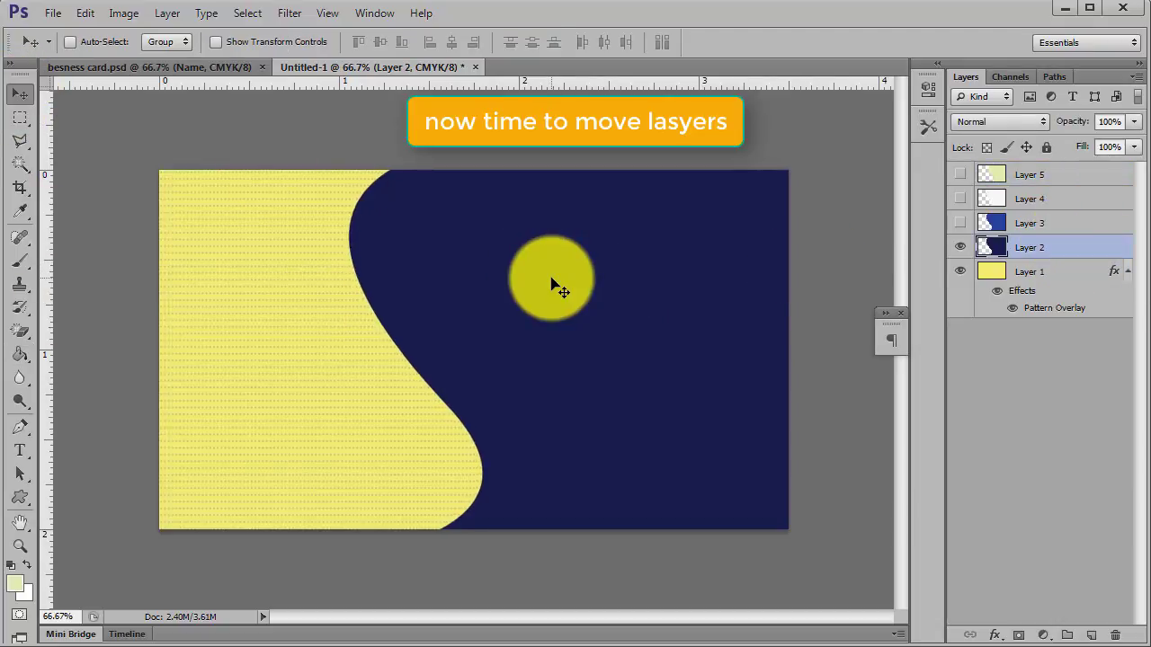
key(Right)
key(Right)
key(Right)
key(Right)
key(Right)
key(Right)
key(Right)
key(Right)
key(Right)
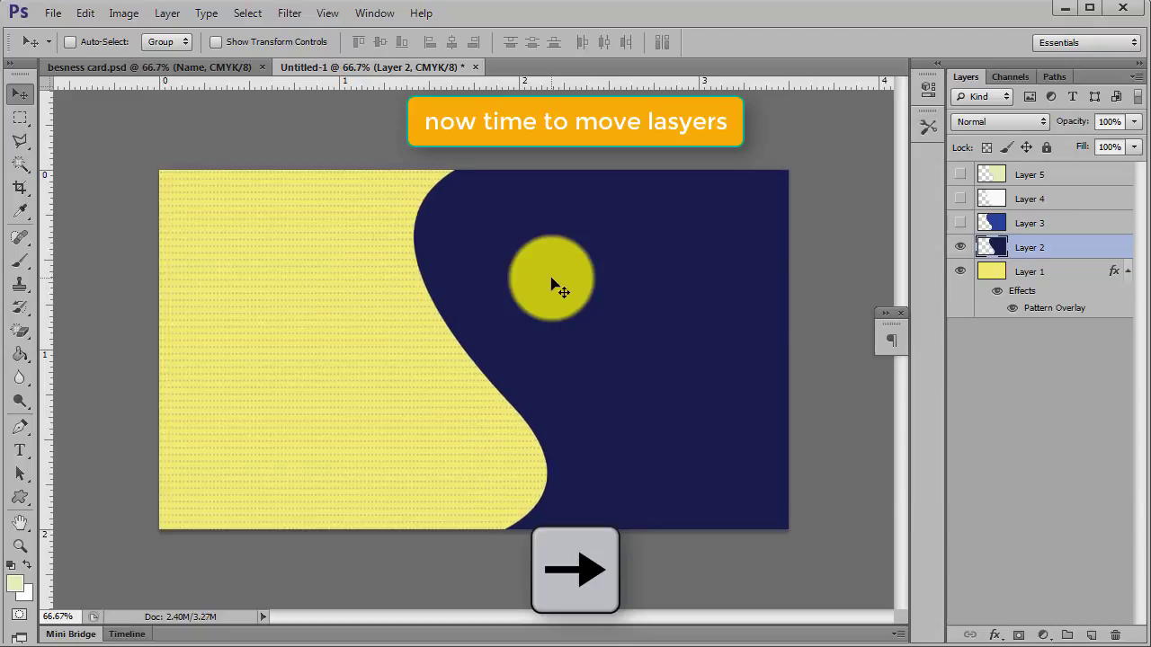
key(Right)
key(Right)
key(Right)
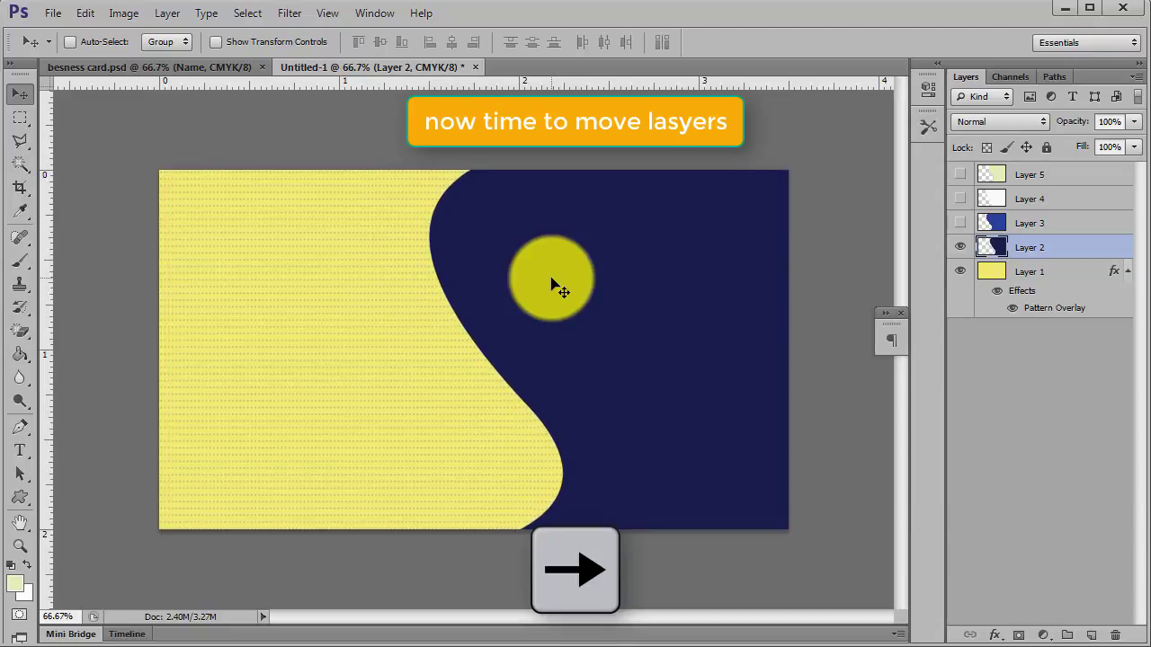
- Show the blue Layer 3, place it beneath Layer 2, and shift it slightly right
click(144, 65)
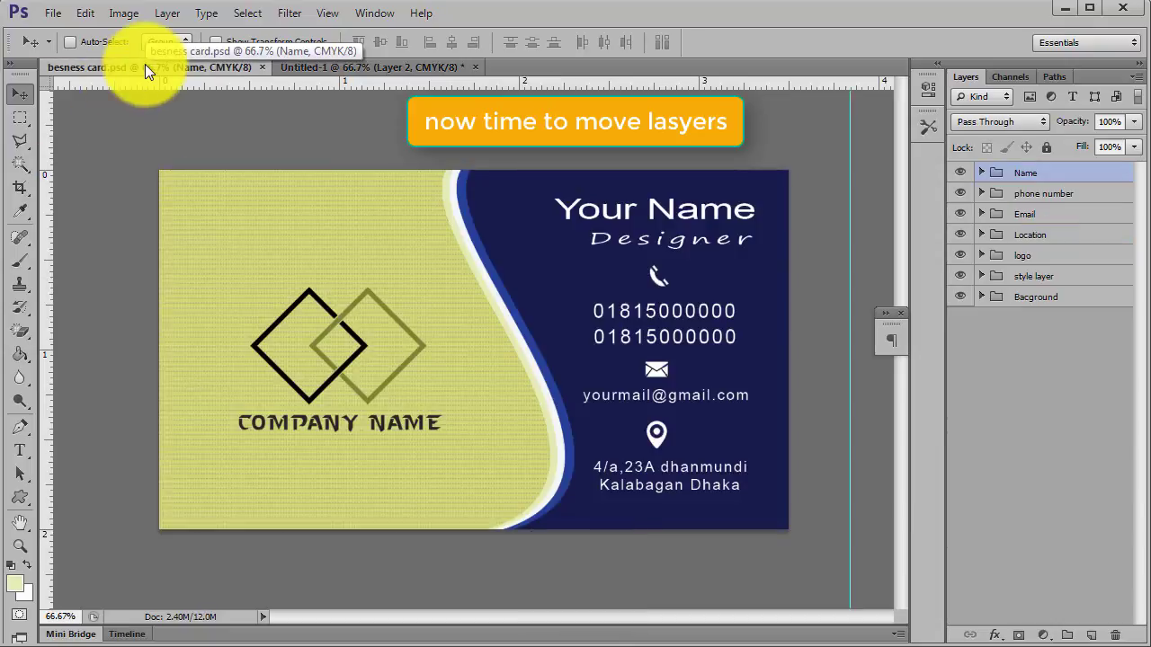
click(387, 65)
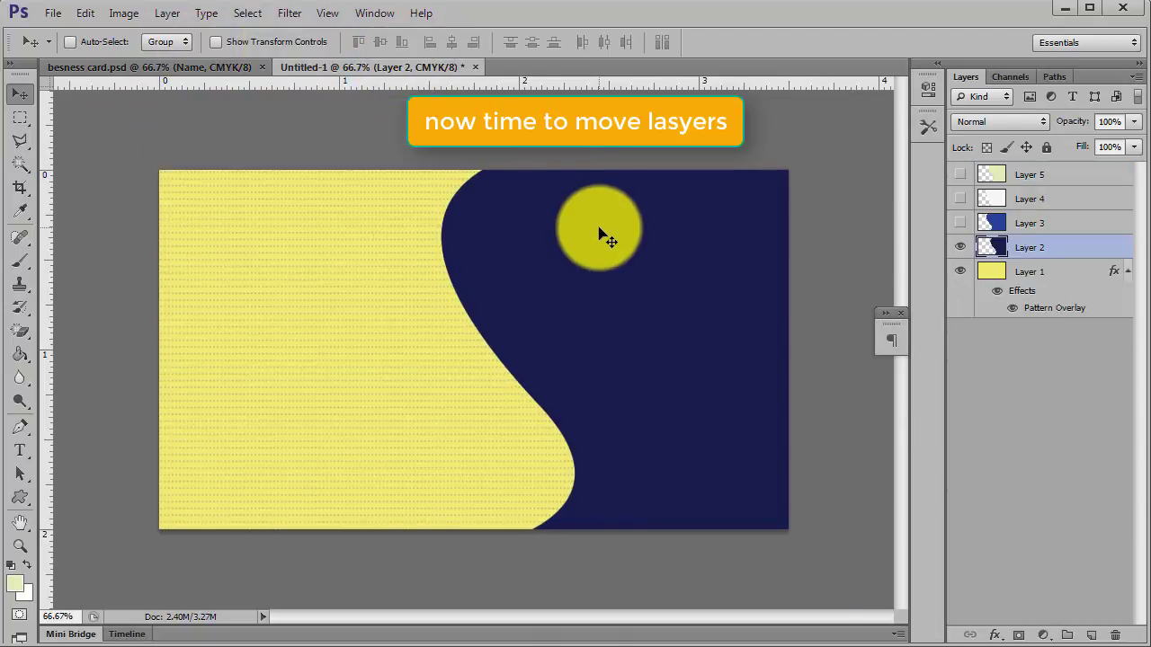
click(960, 223)
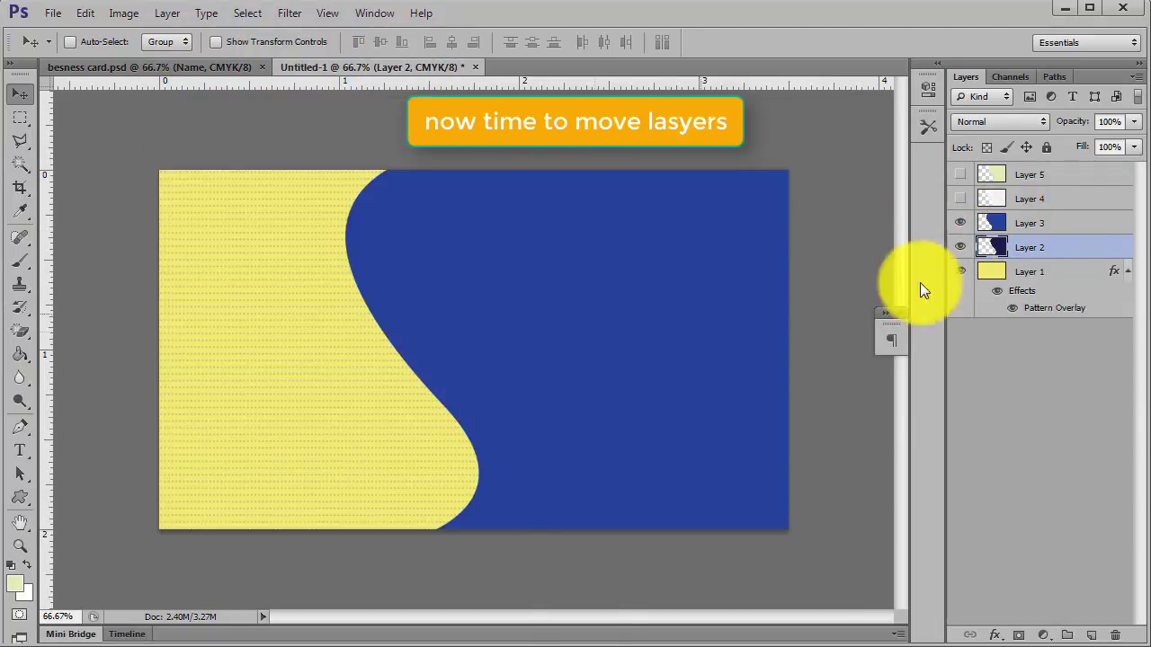
key(Right)
drag(1035, 243, 1034, 259)
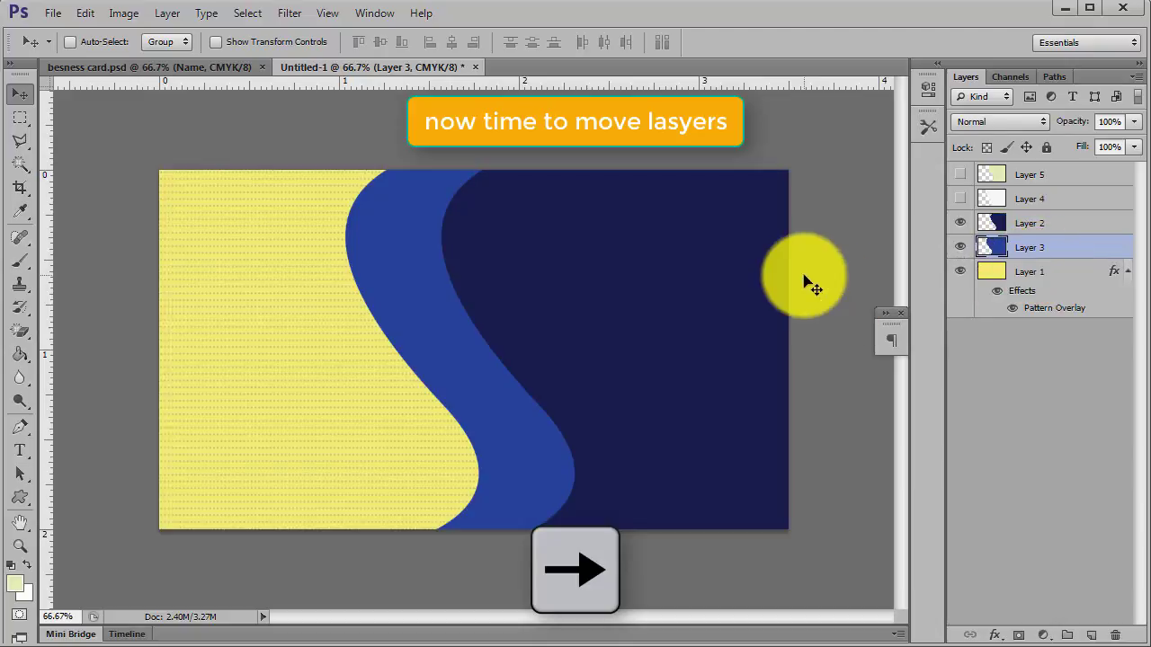
key(Right)
key(Right)
key(Right)
key(Right)
key(Right)
key(Right)
key(Right)
key(Right)
key(Right)
key(Right)
key(Right)
key(Right)
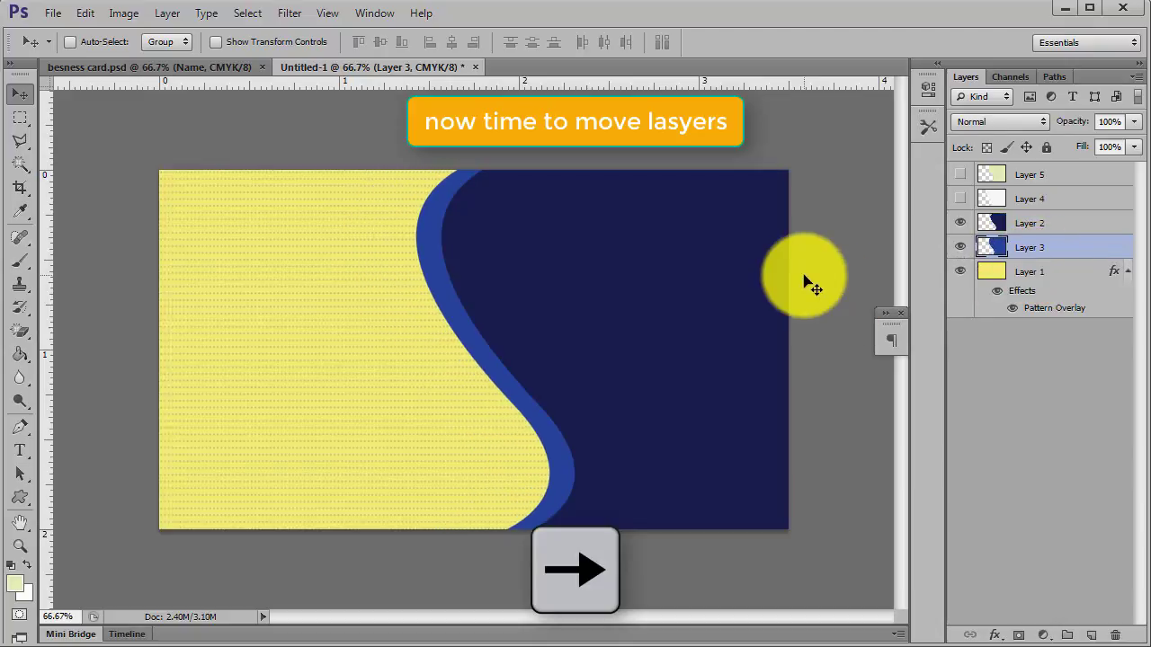
key(Right)
key(Right)
key(Right)
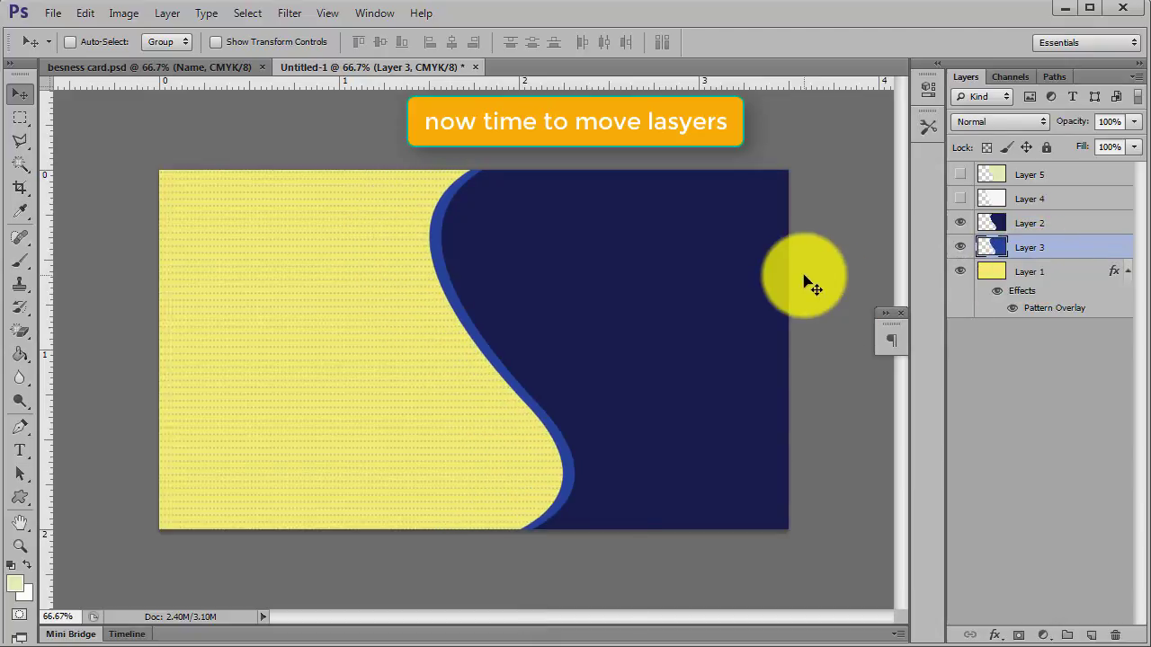
- Show the white Layer 4 and pale-green Layer 5 and stack them beneath blue Layer 3
click(1060, 199)
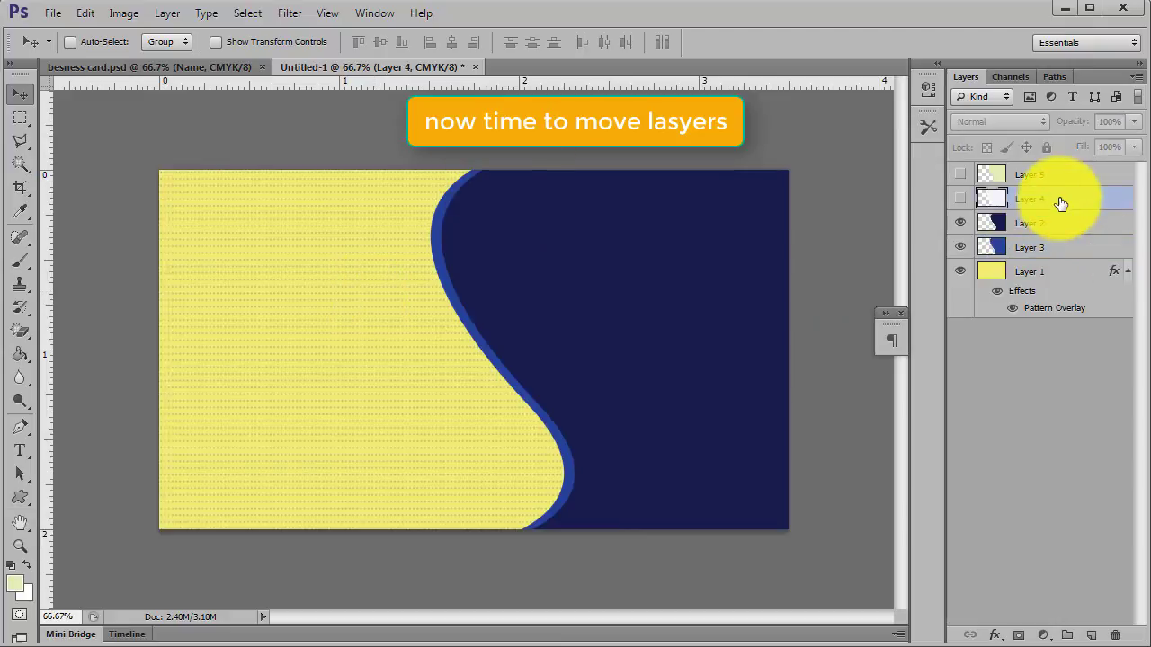
click(961, 199)
drag(967, 205, 1046, 247)
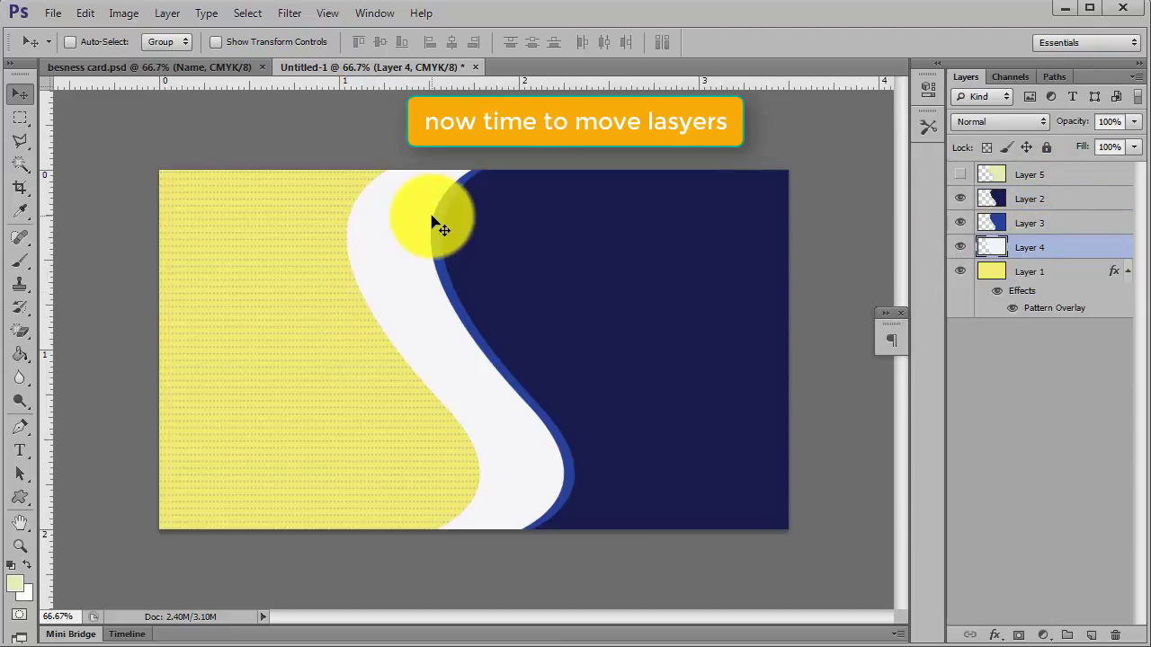
key(Right)
key(Right)
key(Right)
key(Right)
key(Right)
key(Right)
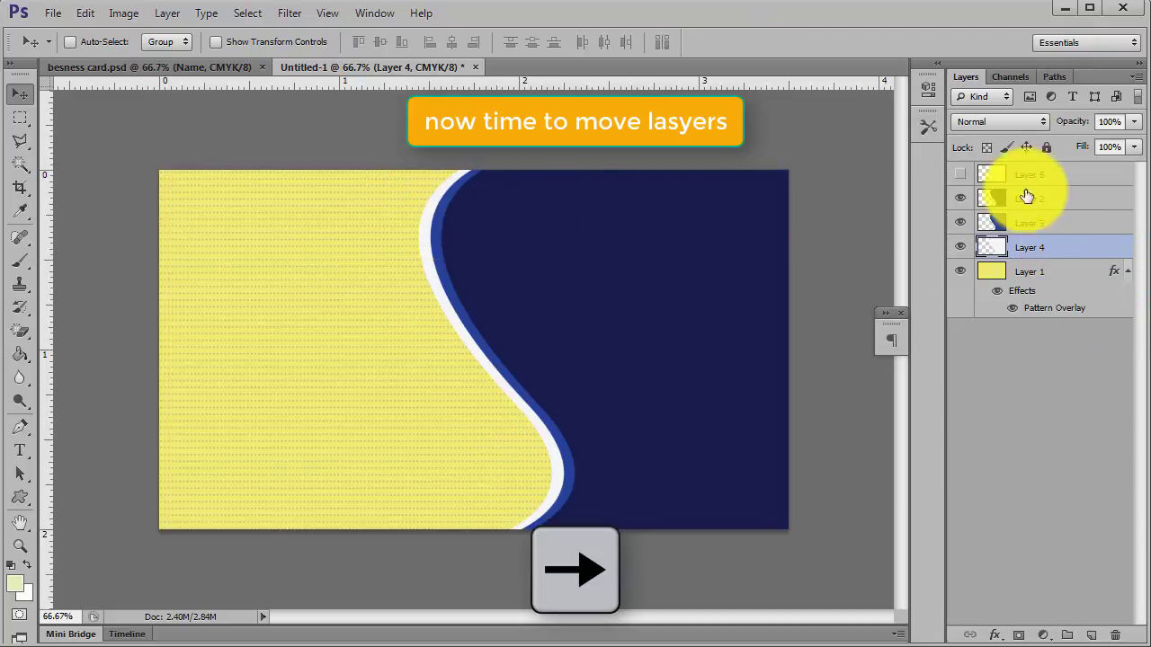
drag(1022, 179, 1029, 256)
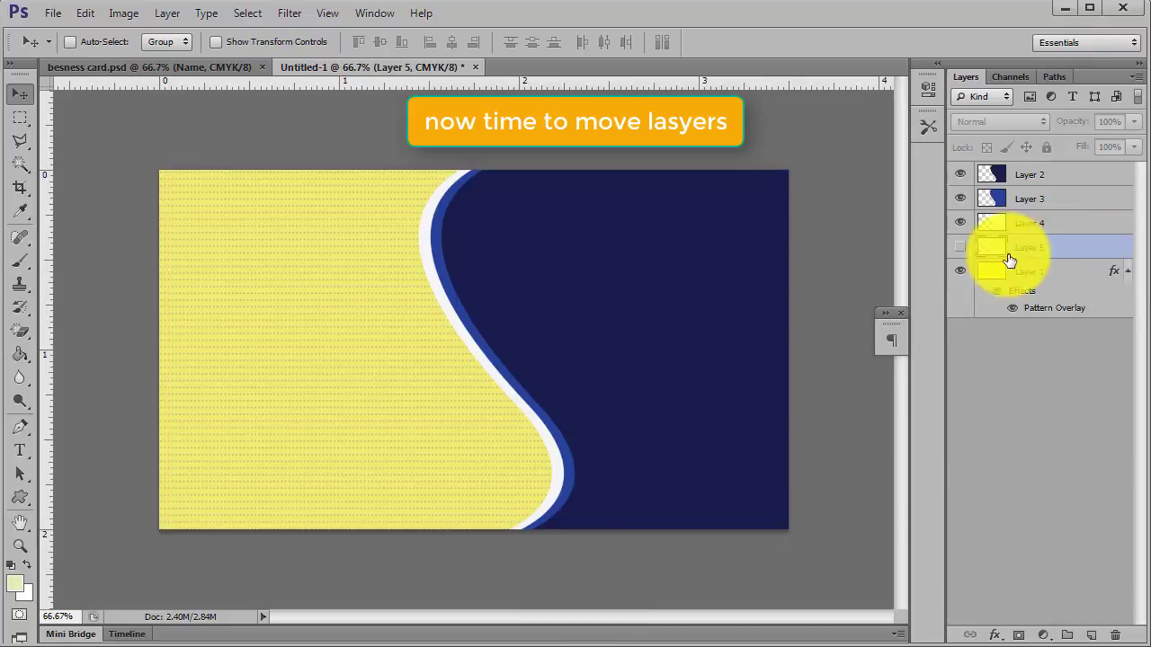
click(960, 250)
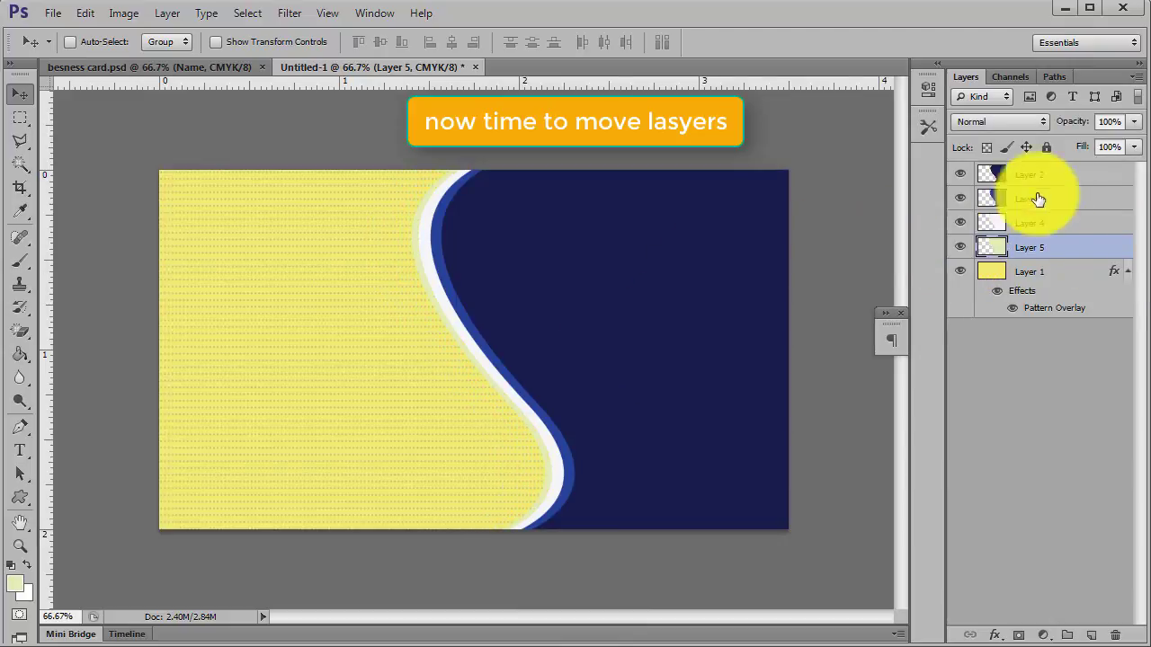
drag(1037, 180, 1036, 215)
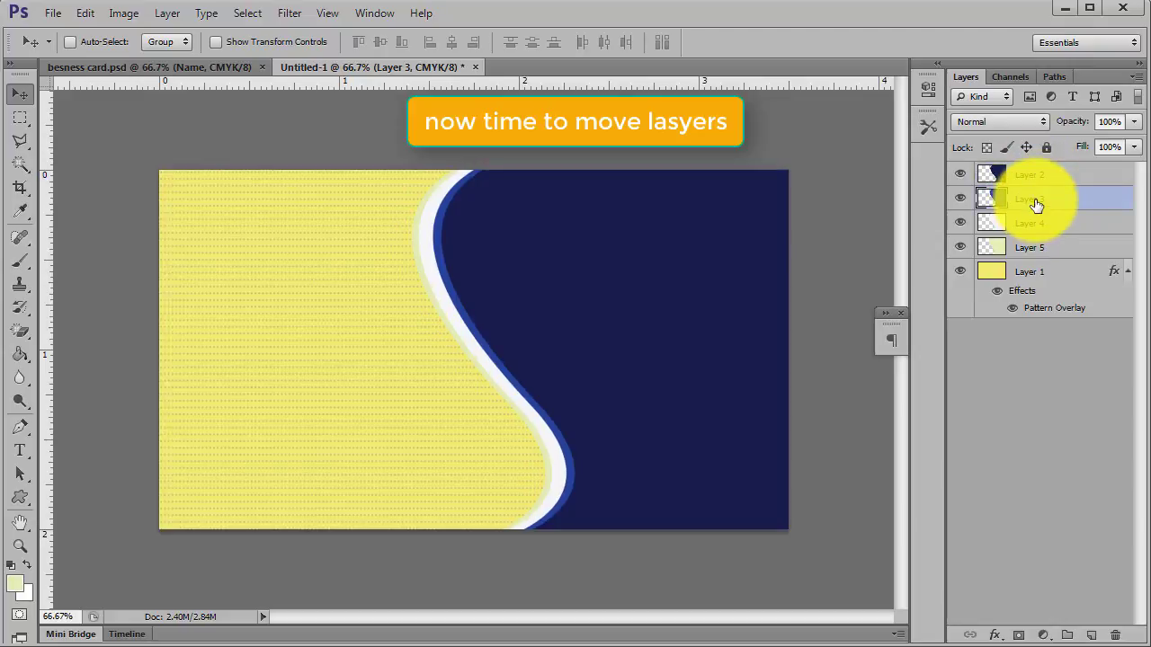
drag(1036, 205, 1064, 233)
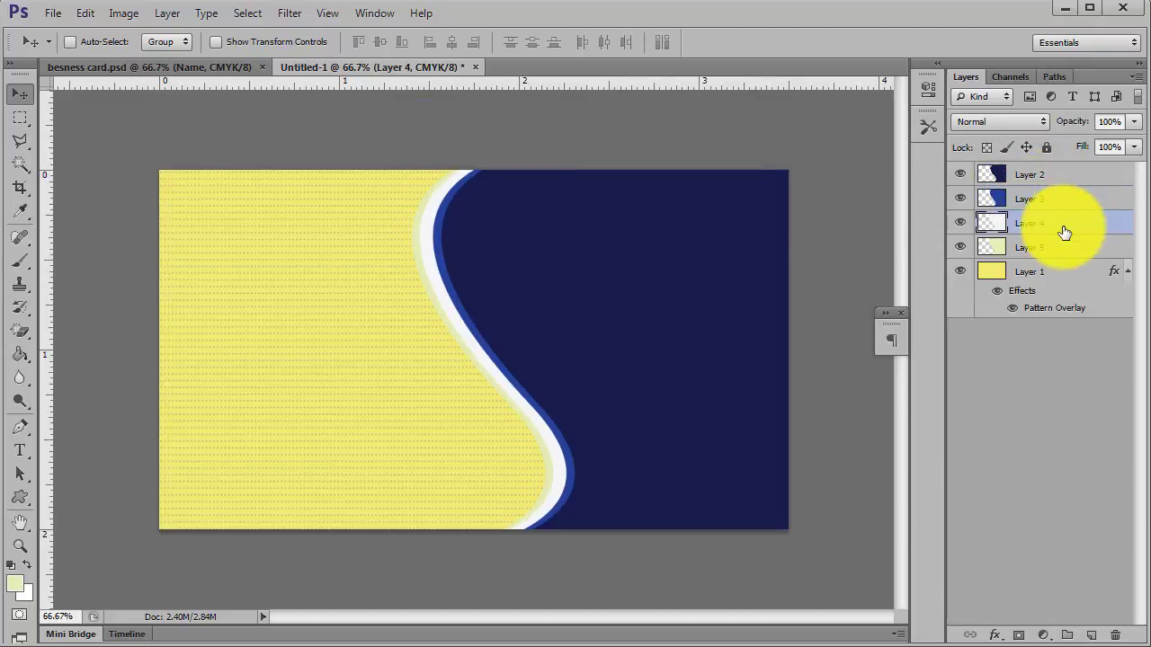
click(1005, 245)
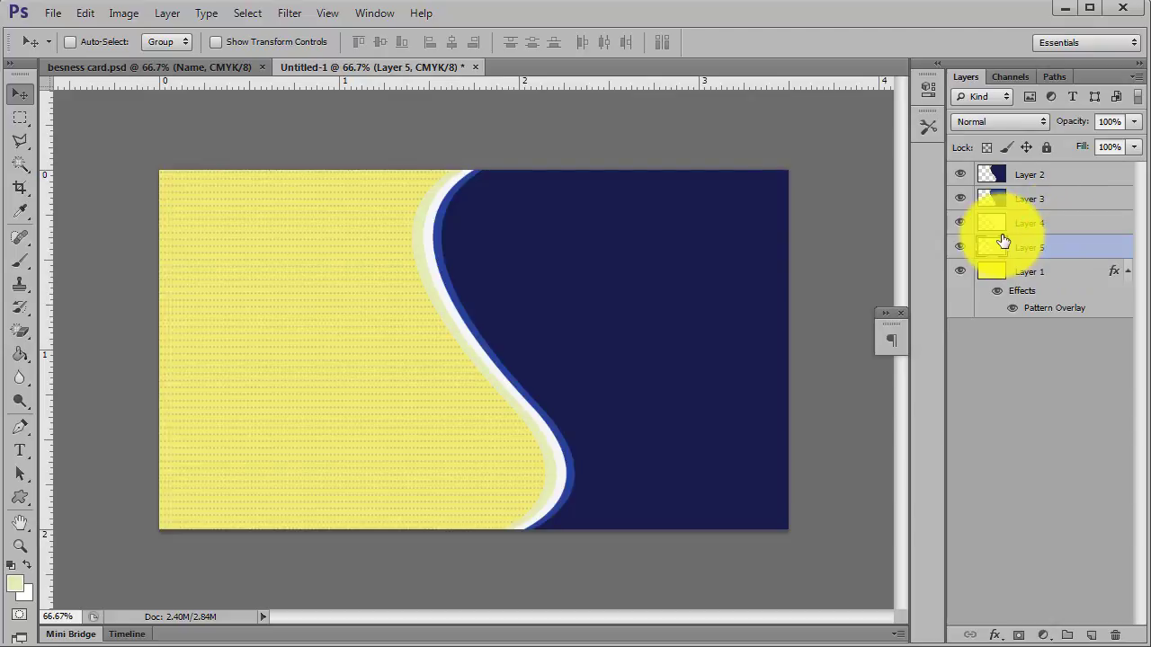
drag(1003, 241, 630, 501)
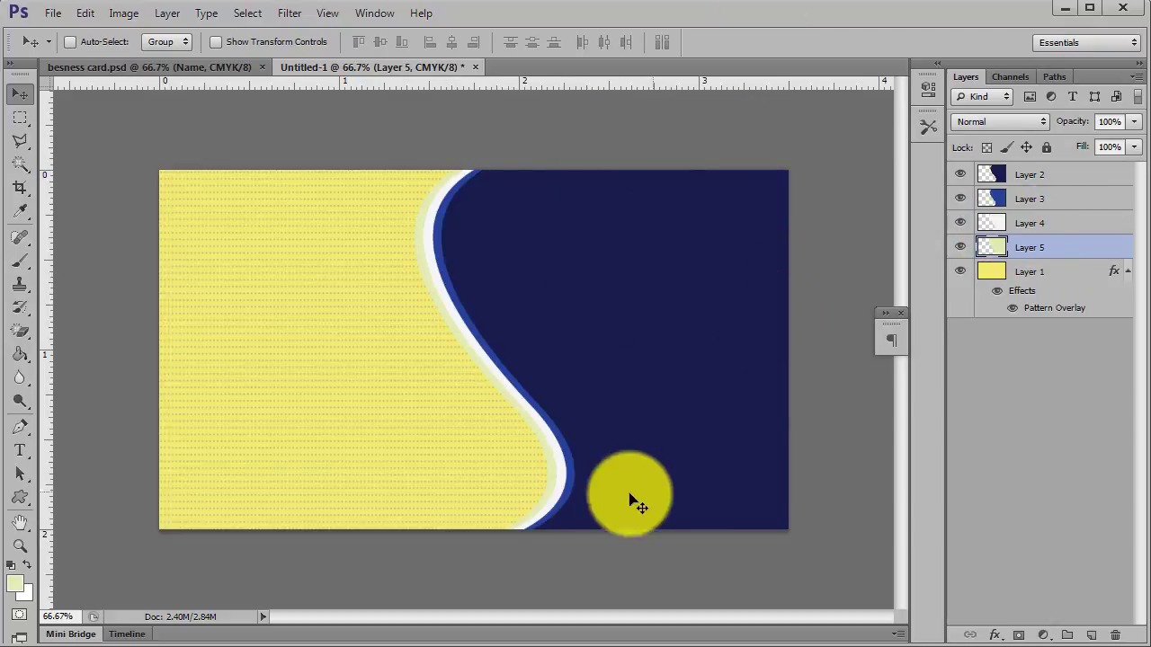
mouse_move(1027, 250)
mouse_down()
mouse_move(967, 173)
mouse_move(956, 236)
mouse_up()
- Group Layers 2–5 into Group 1
shift+click(1034, 180)
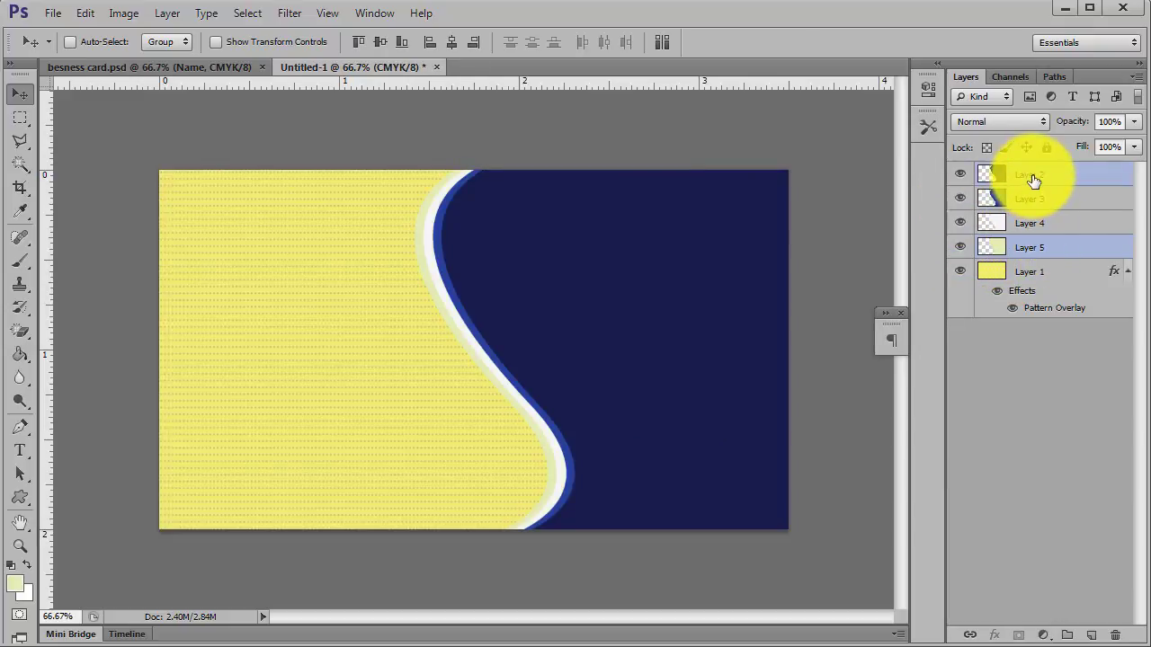
ctrl+click(1038, 242)
ctrl+click(1038, 244)
right_click(1070, 237)
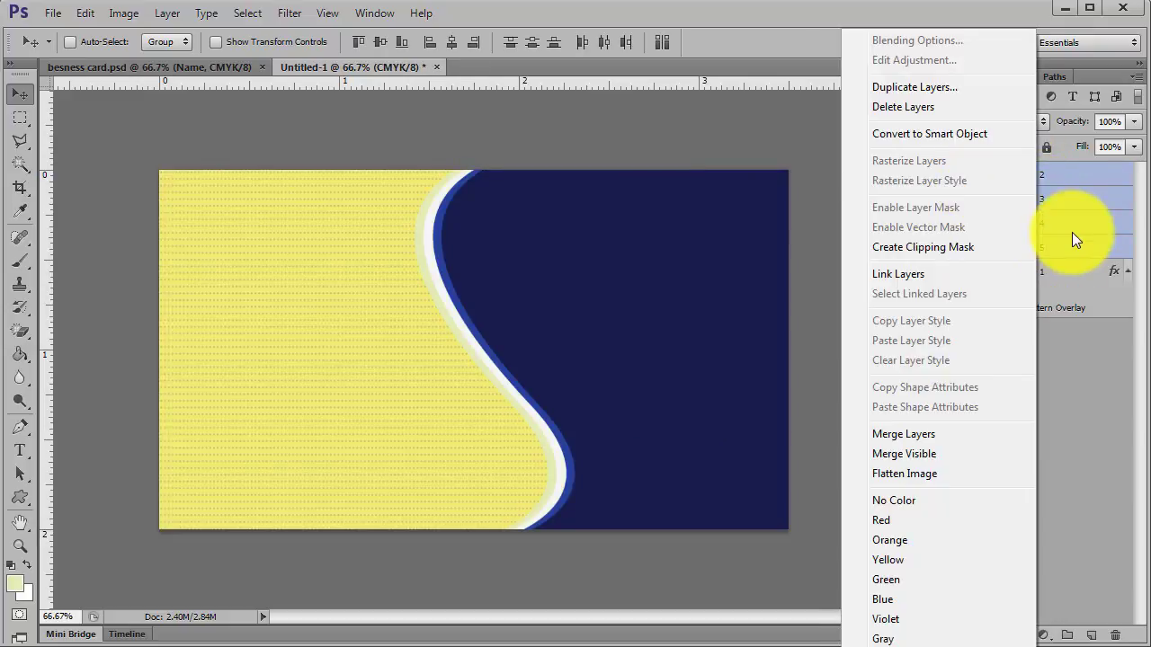
key(Escape)
key(ctrl+g)
click(981, 172)
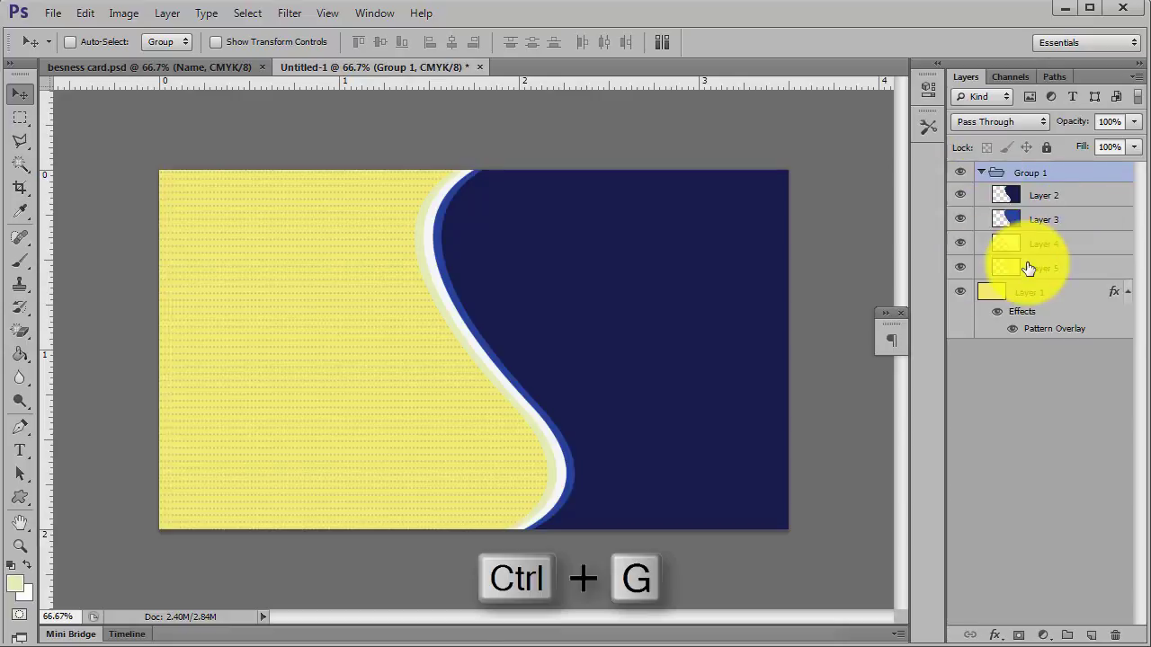
click(983, 173)
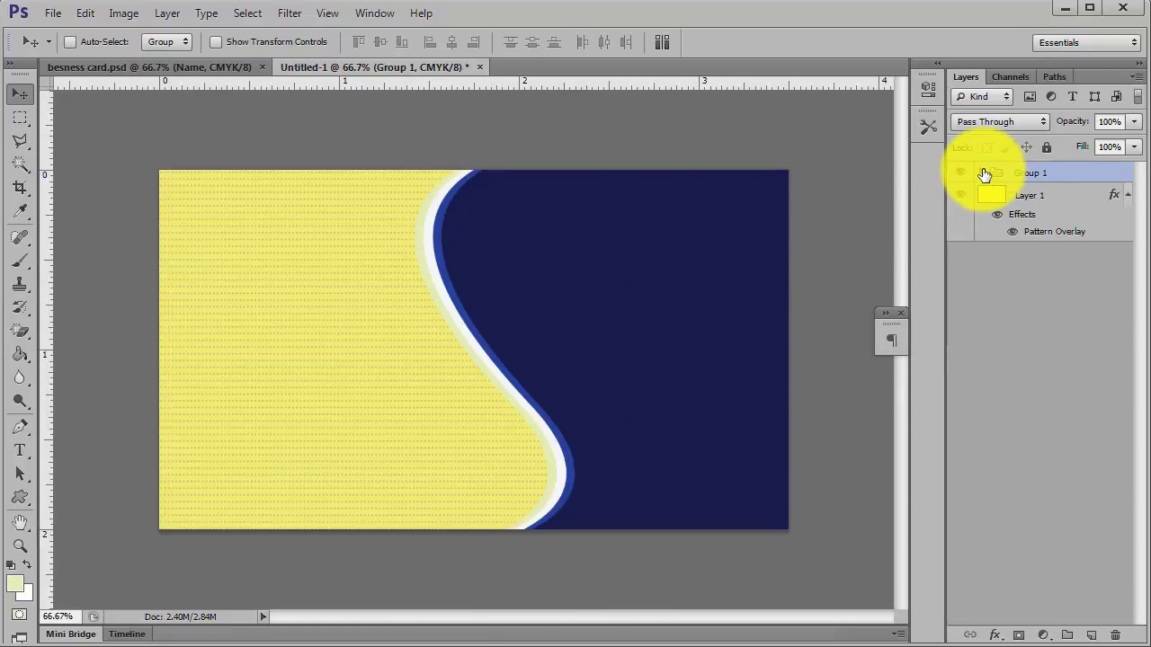
- Add a new empty layer above Group 1 and view the reference card
click(26, 458)
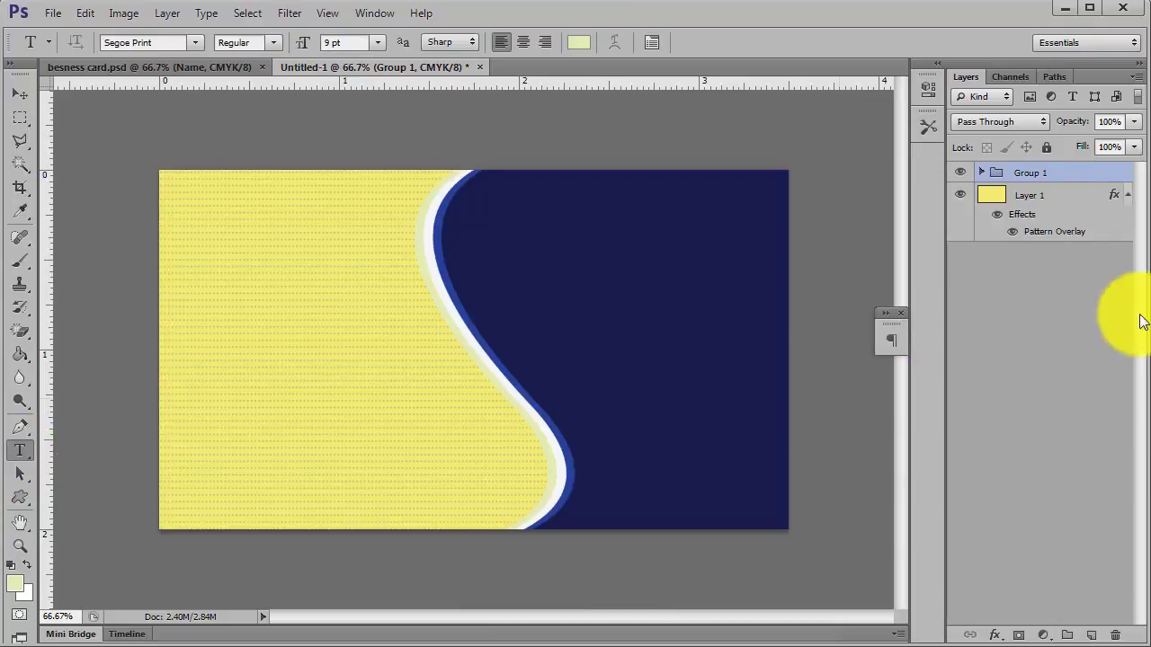
click(982, 172)
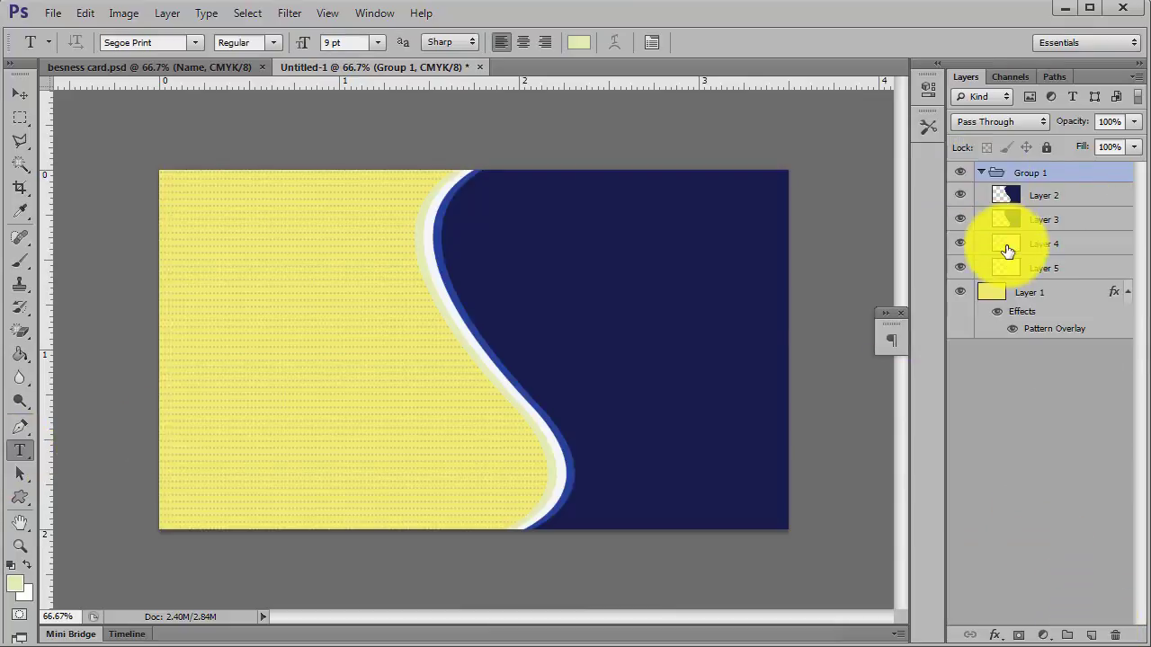
click(982, 172)
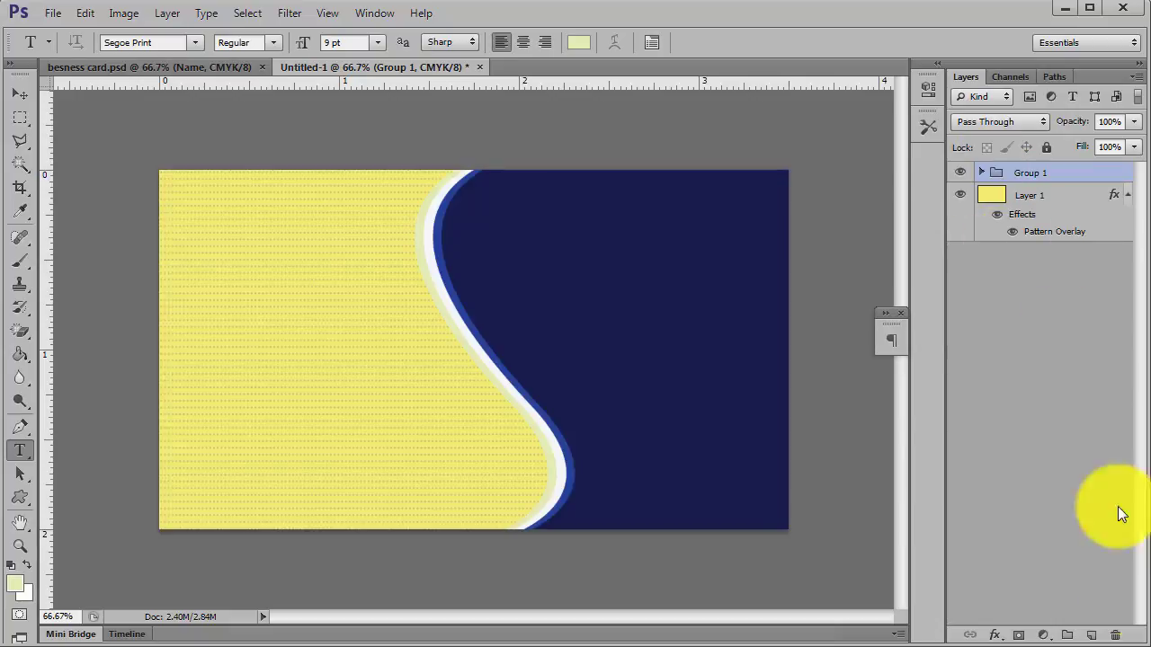
click(1090, 634)
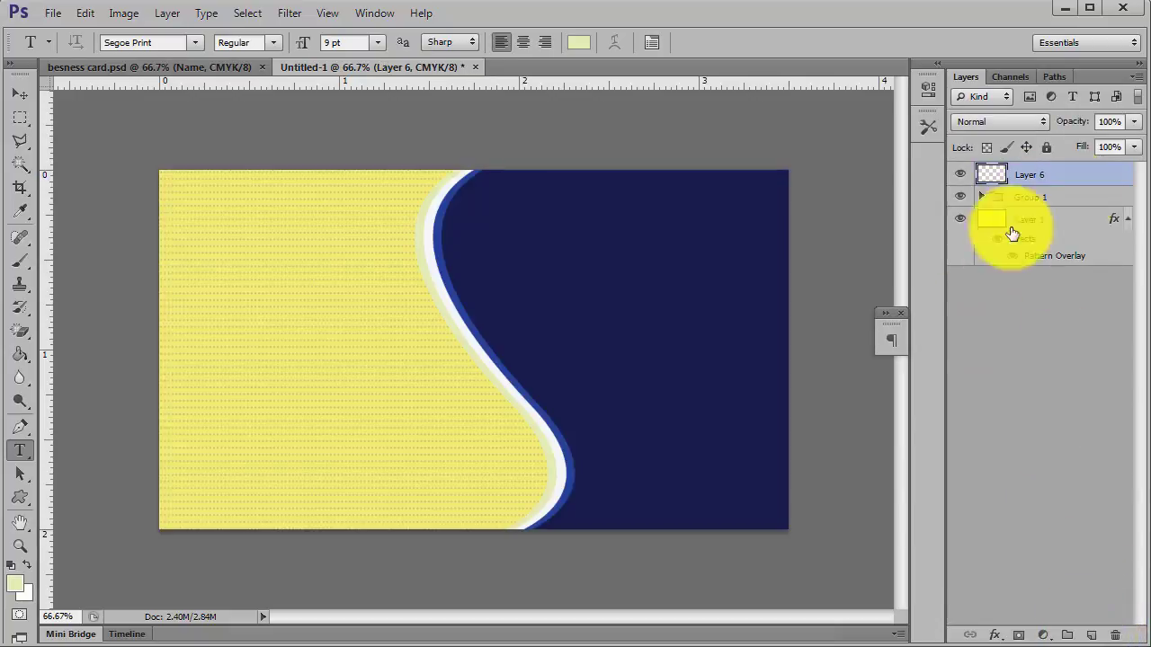
click(206, 66)
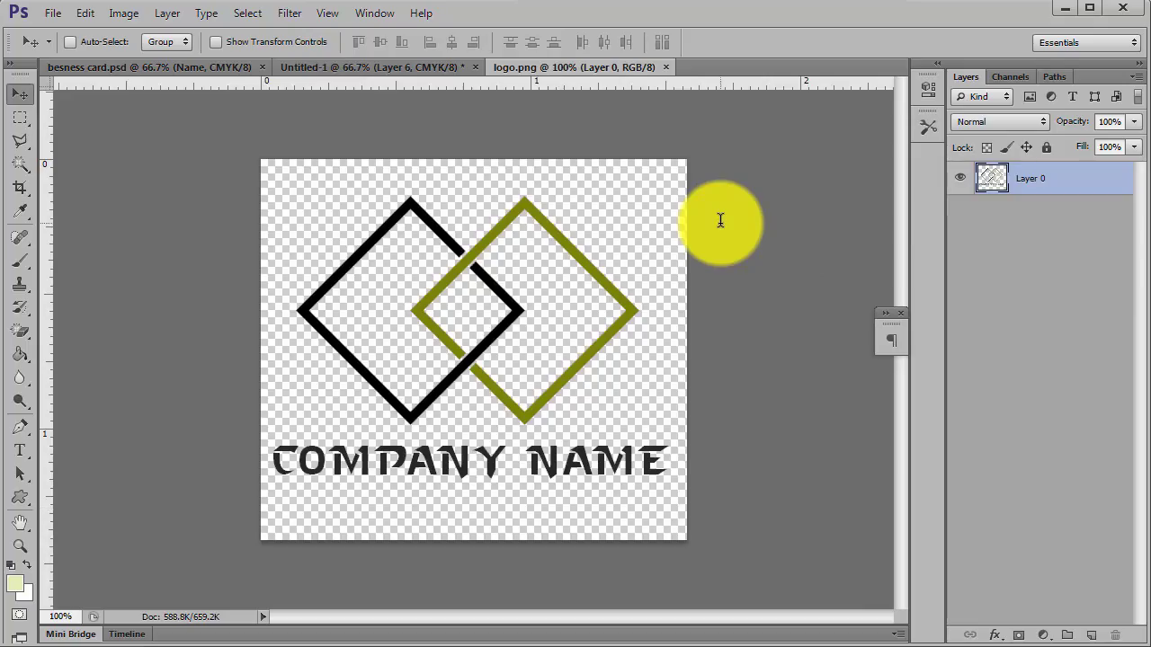
- Drag the two-diamond COMPANY NAME logo from logo.png onto the card's yellow left side
click(393, 68)
click(539, 68)
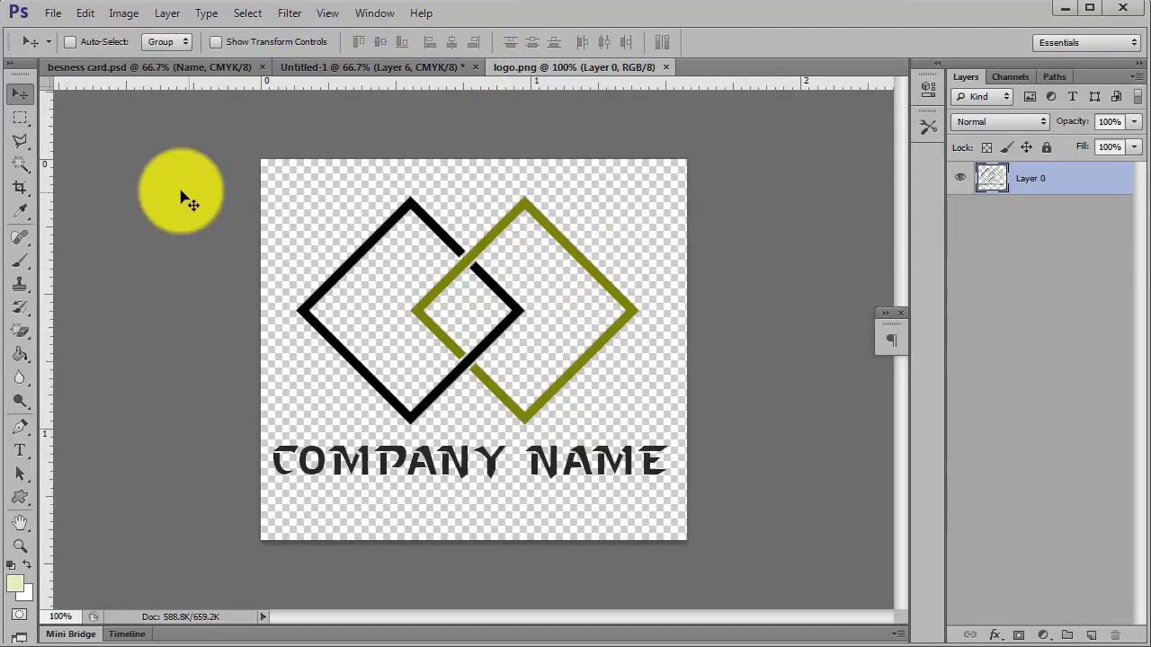
mouse_move(457, 372)
mouse_down()
mouse_move(382, 67)
mouse_move(350, 368)
mouse_up()
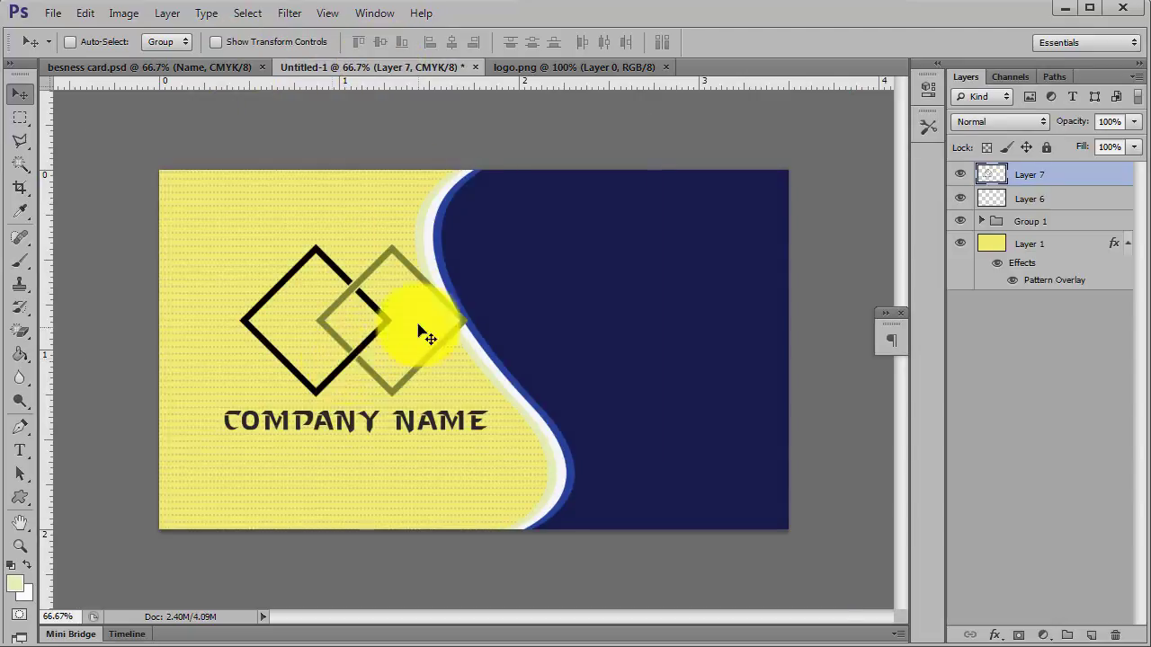
- Scale the diamond logo down to about 83% and settle it in the yellow area left of the curve
key(ctrl+t)
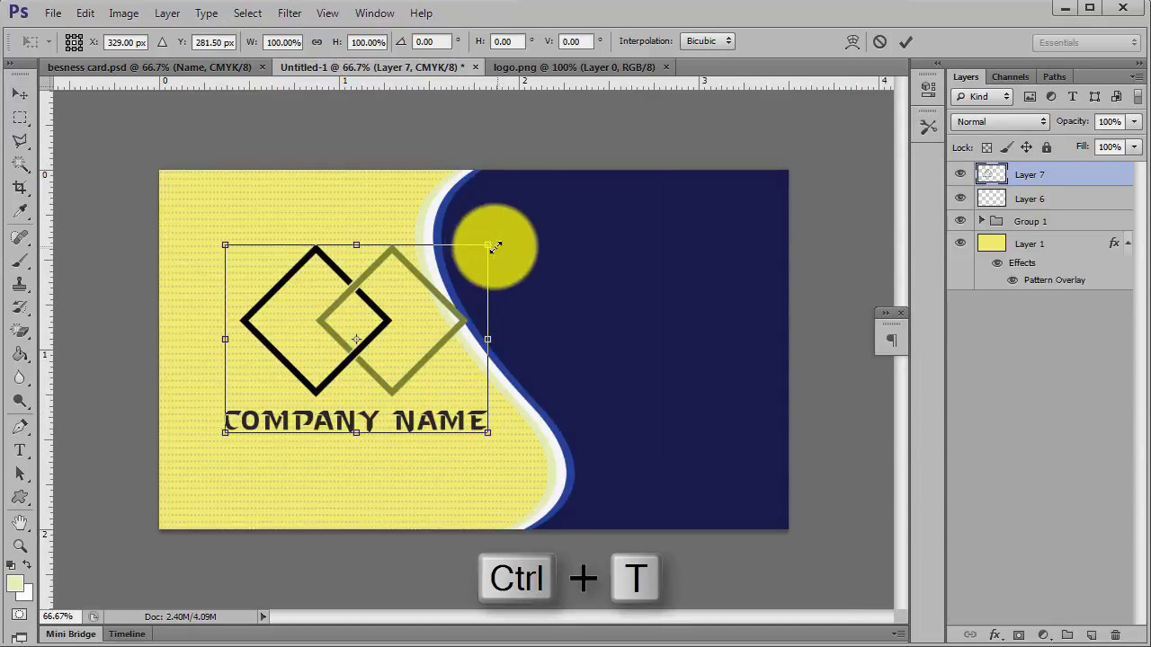
drag(487, 244, 450, 276)
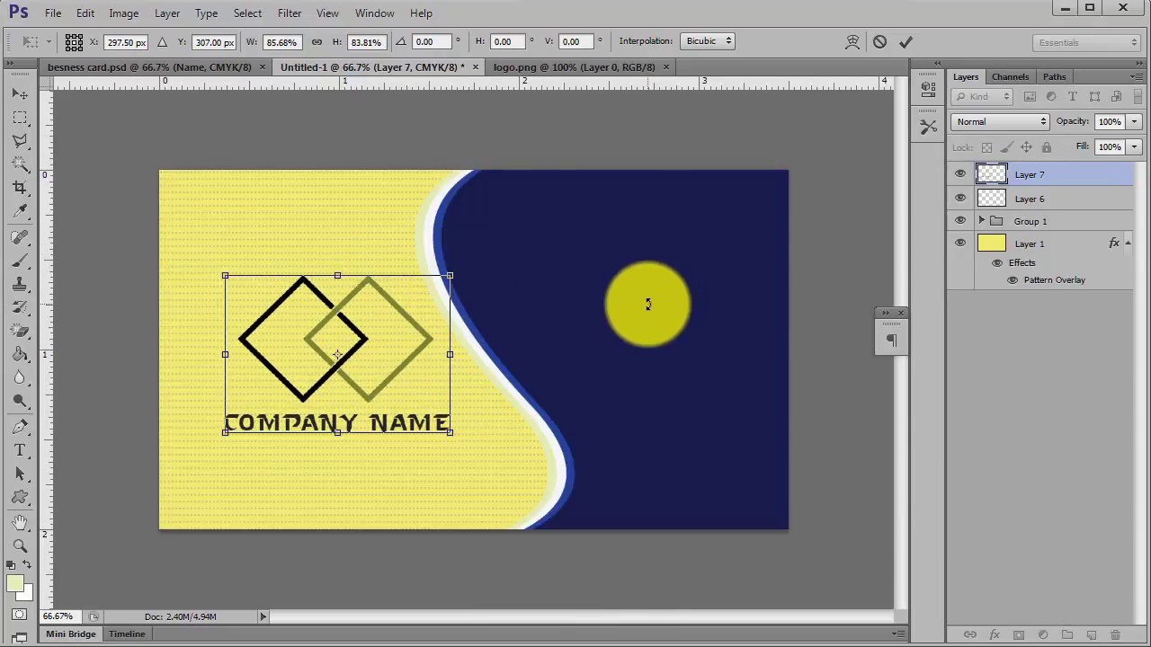
key(ctrl+z)
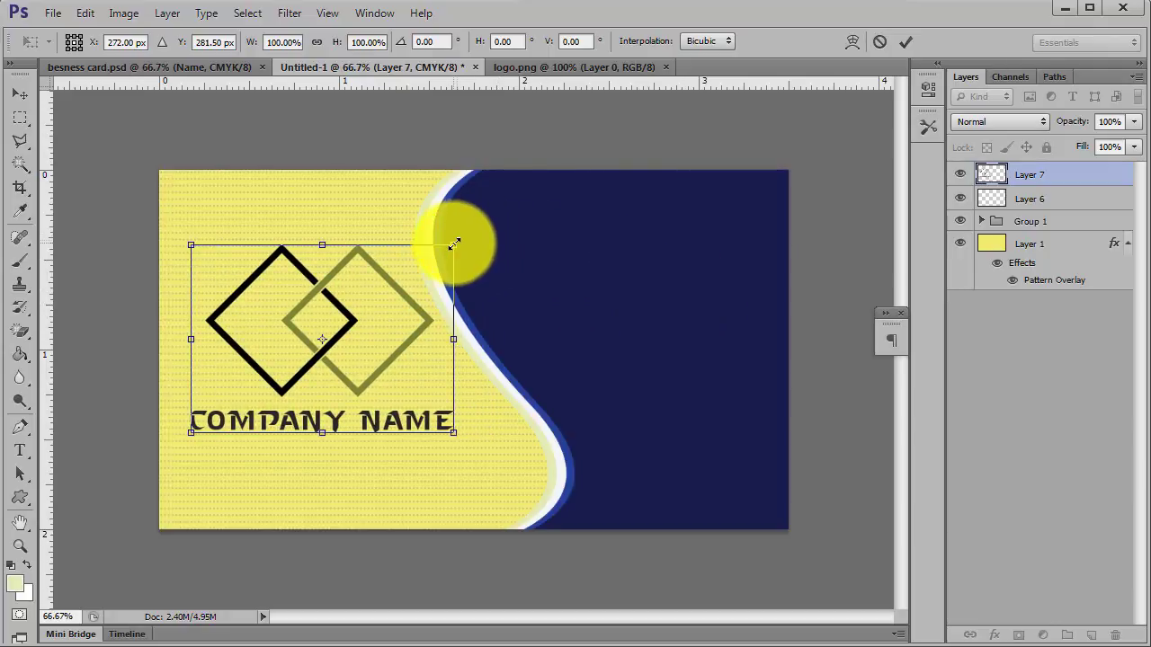
drag(449, 246, 400, 263)
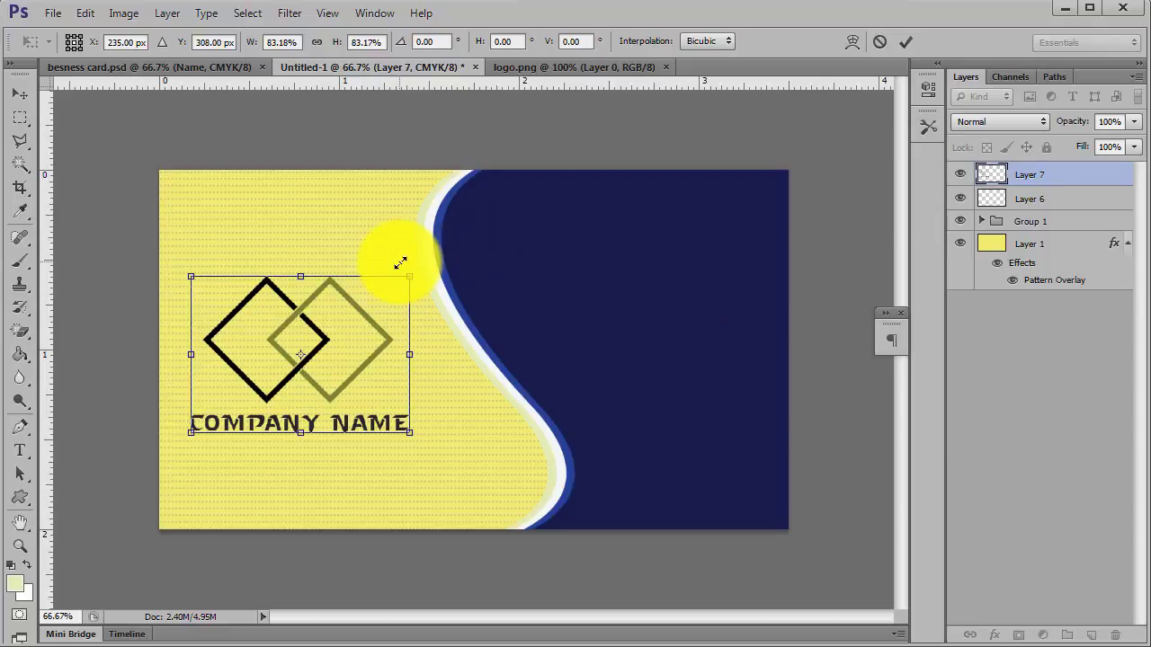
right_click(321, 346)
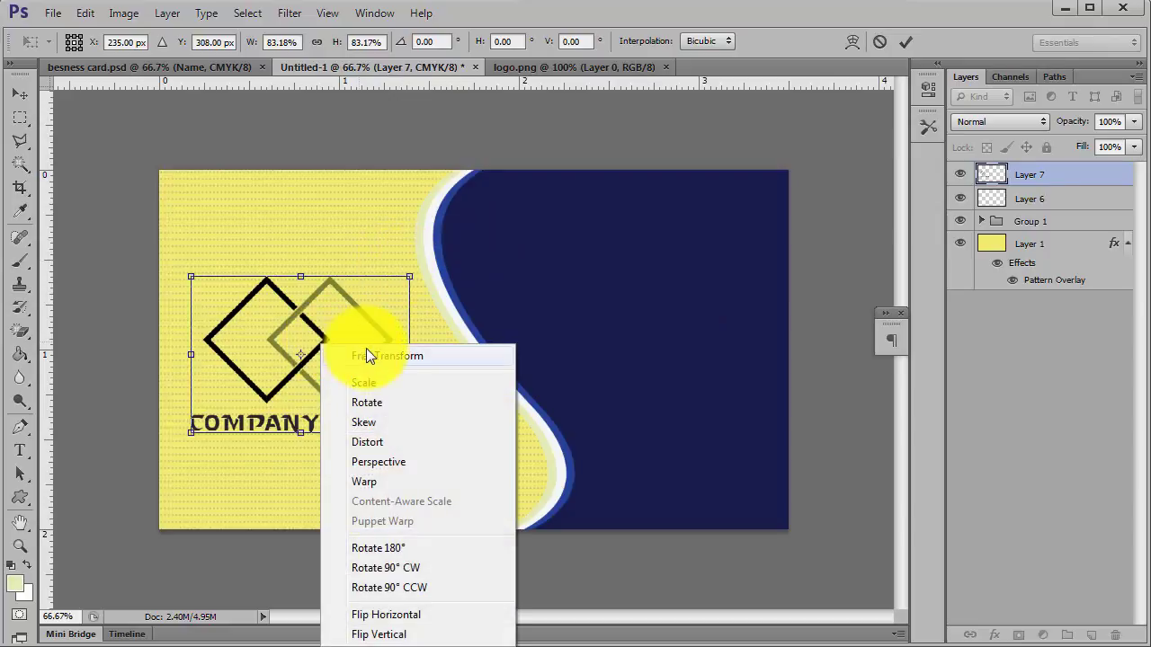
click(24, 94)
click(18, 99)
click(479, 244)
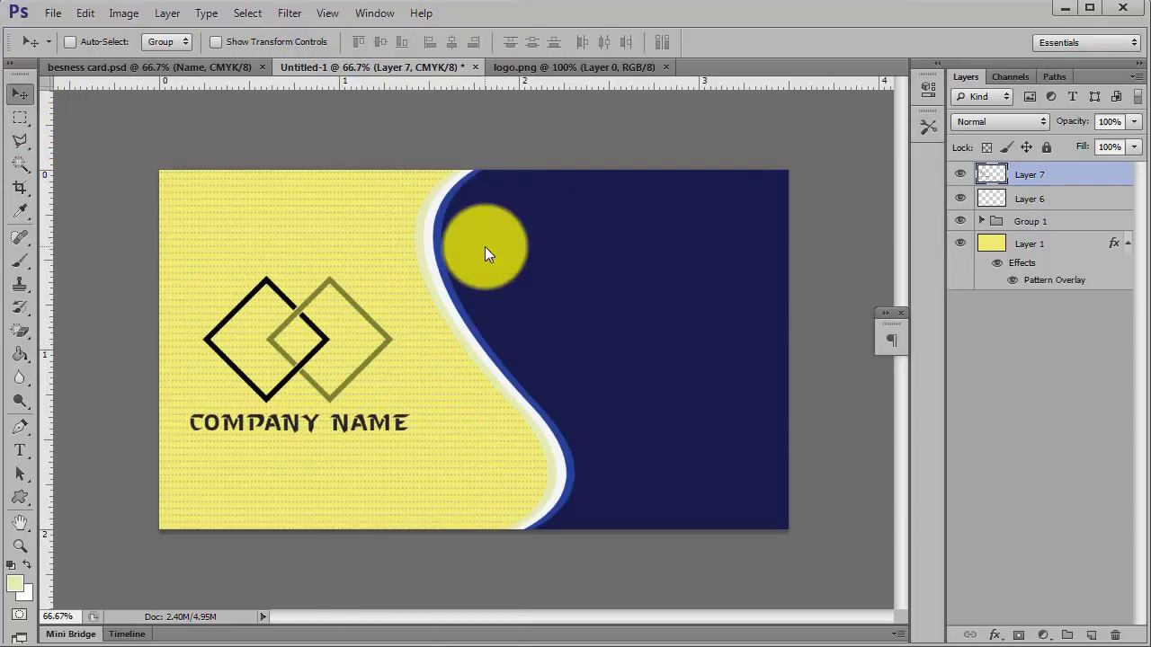
mouse_move(484, 246)
mouse_down()
mouse_move(557, 419)
mouse_move(368, 393)
mouse_move(564, 329)
mouse_up()
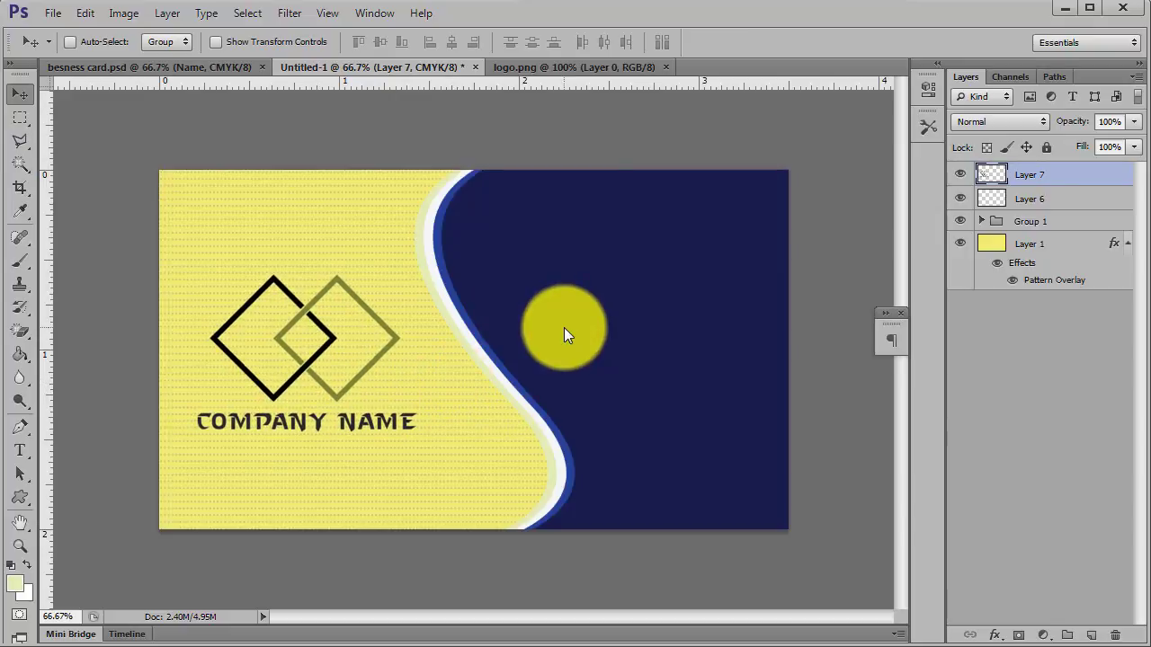
mouse_move(565, 328)
mouse_down()
mouse_move(340, 287)
mouse_move(373, 386)
mouse_up()
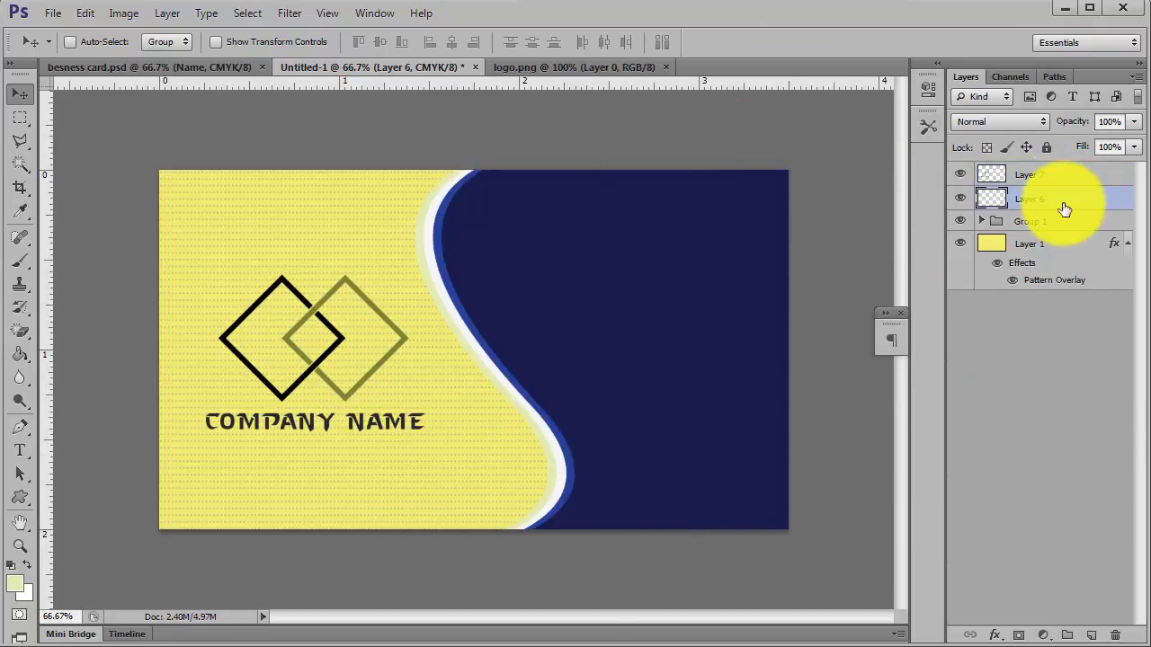
- Delete the empty Layer 6 and rename the Layer 7 logo layer to 'logo'
key(Delete)
click(1000, 304)
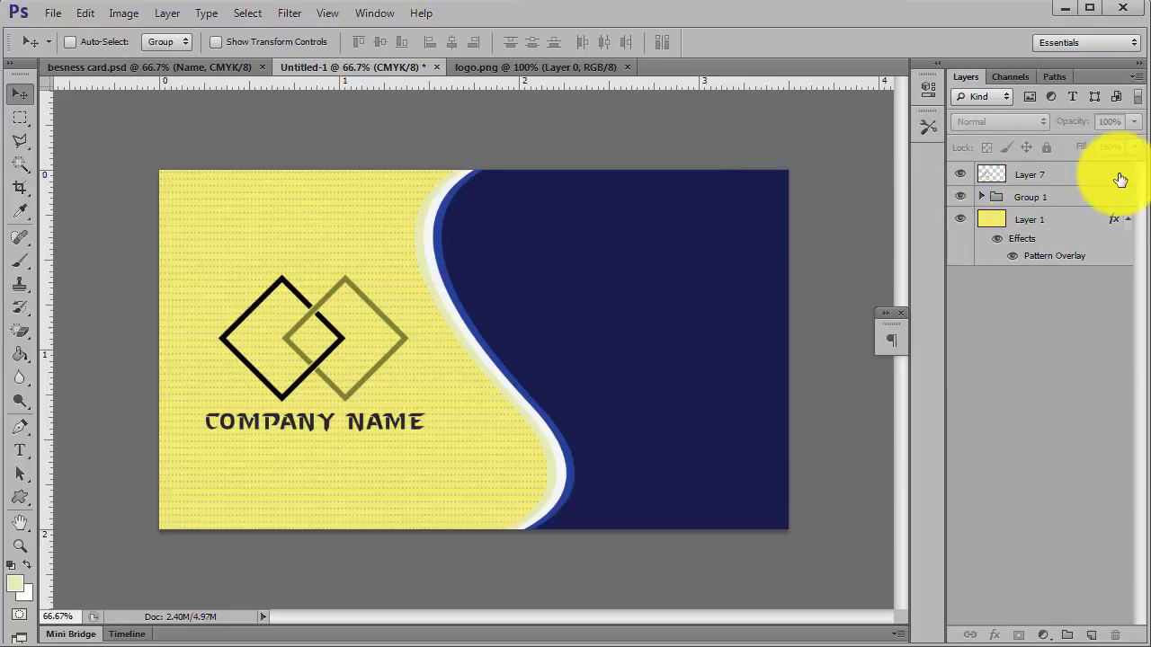
click(1034, 176)
right_click(1039, 174)
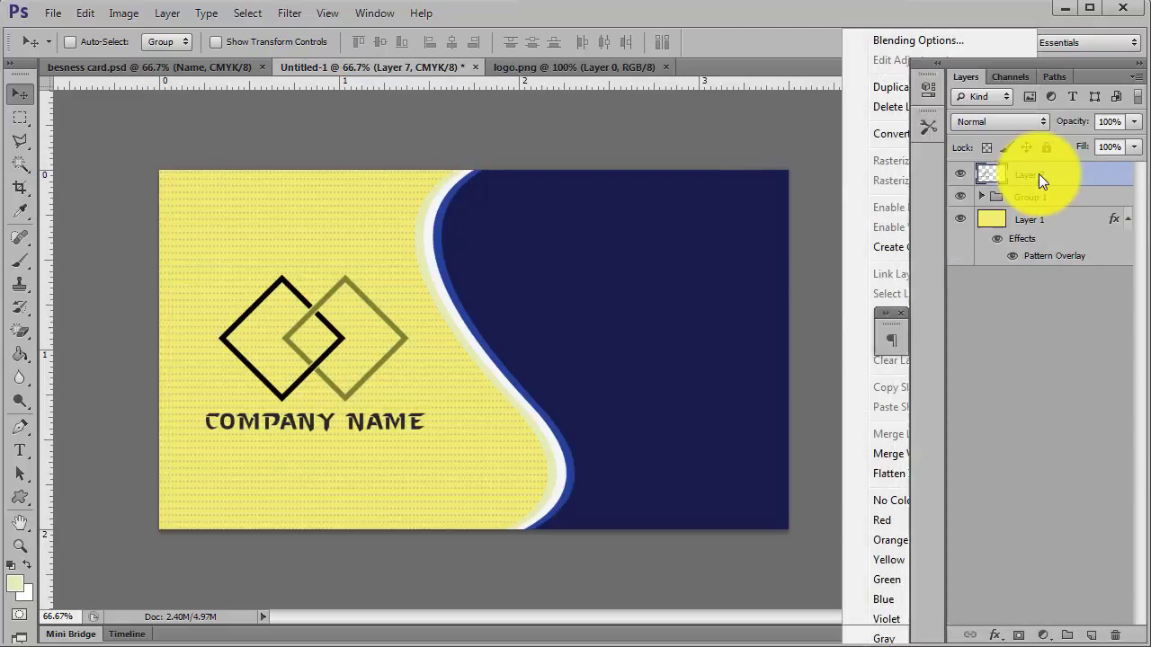
click(1038, 173)
double_click(1034, 173)
text(logo)
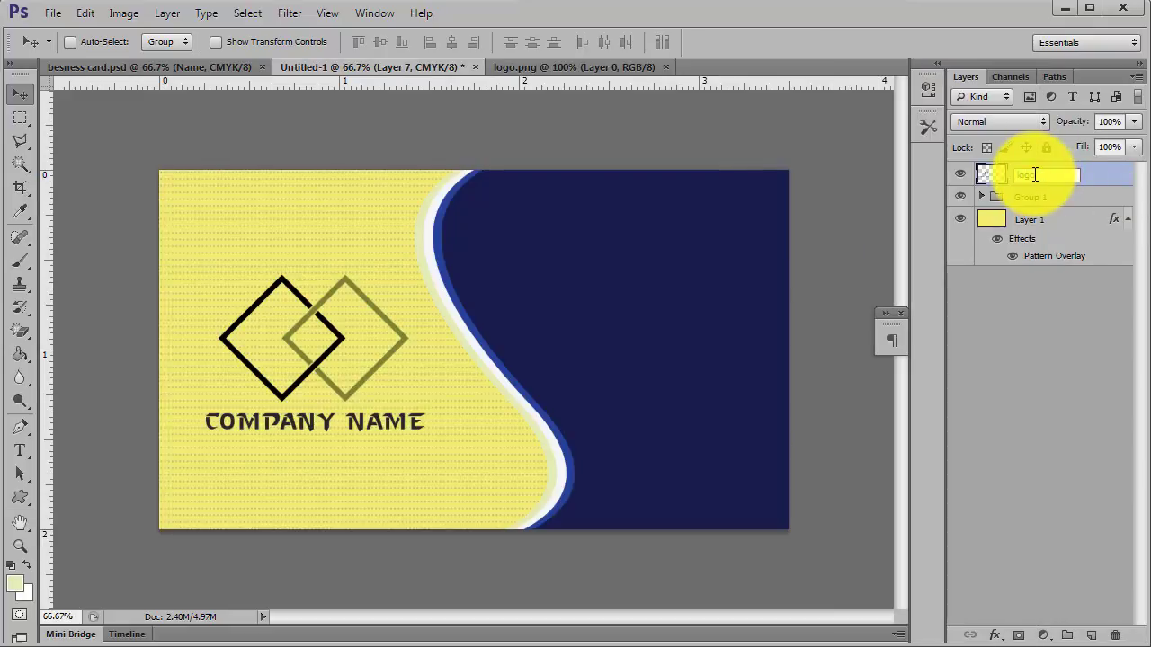
key(Return)
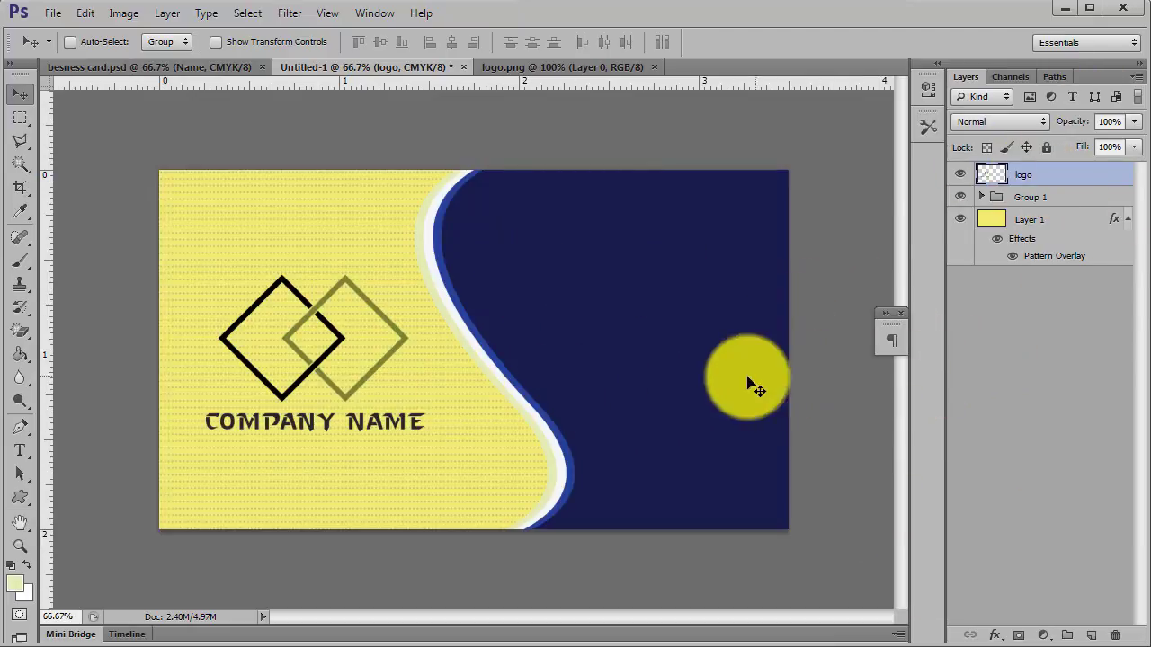
click(1040, 493)
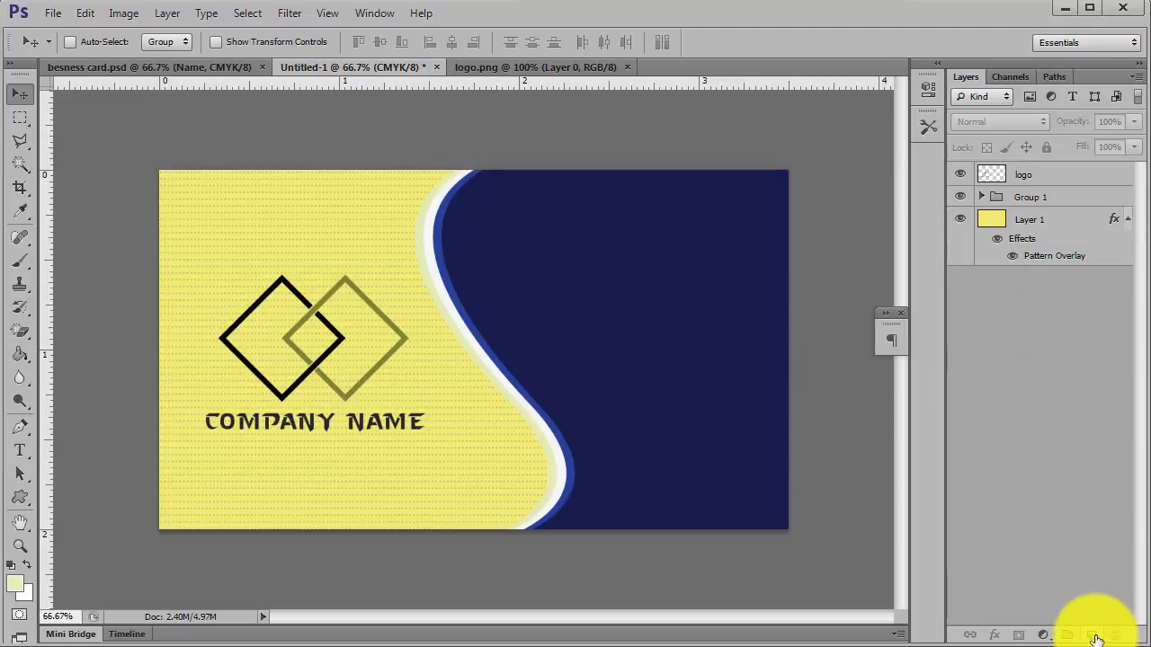
click(202, 66)
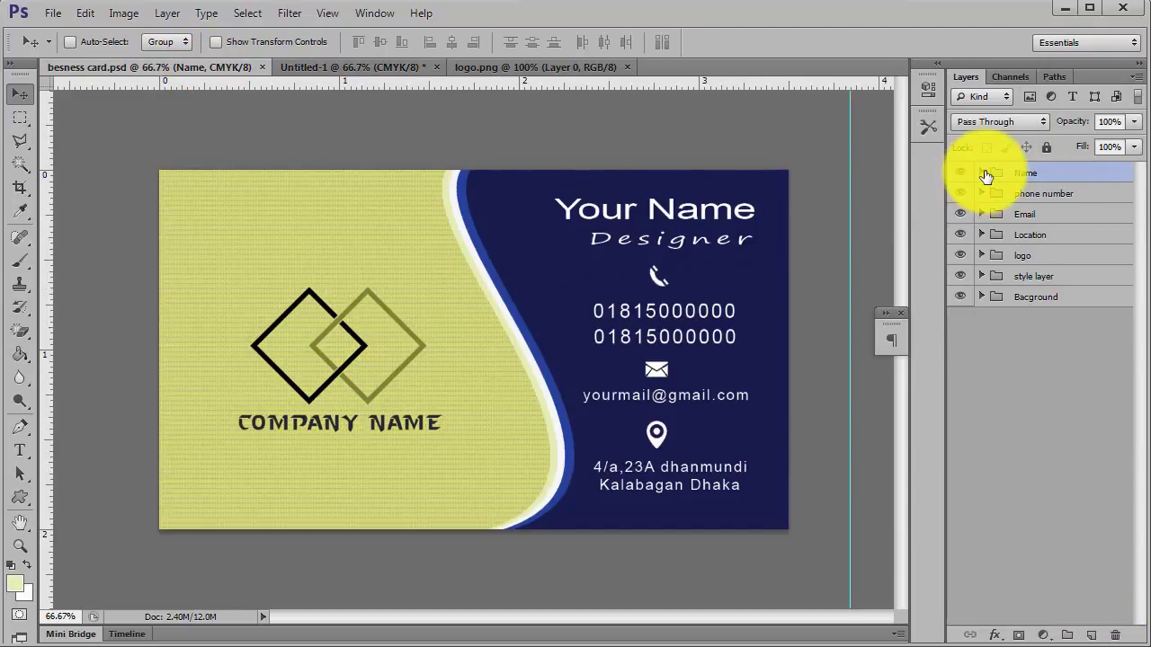
click(980, 171)
click(1059, 220)
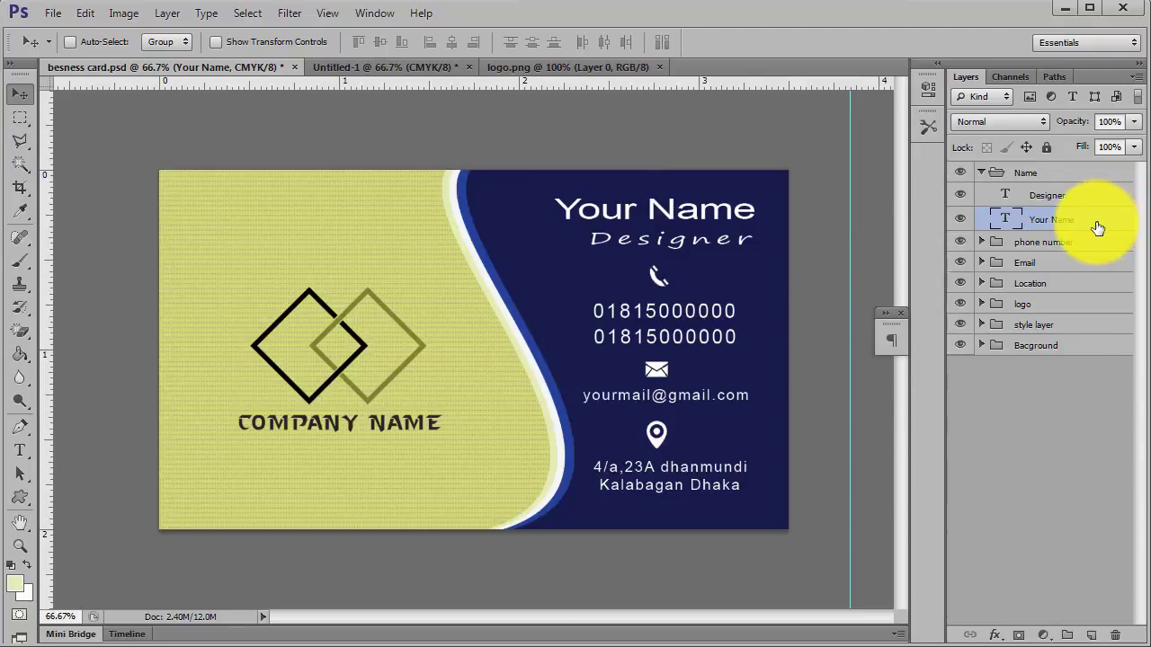
double_click(1006, 220)
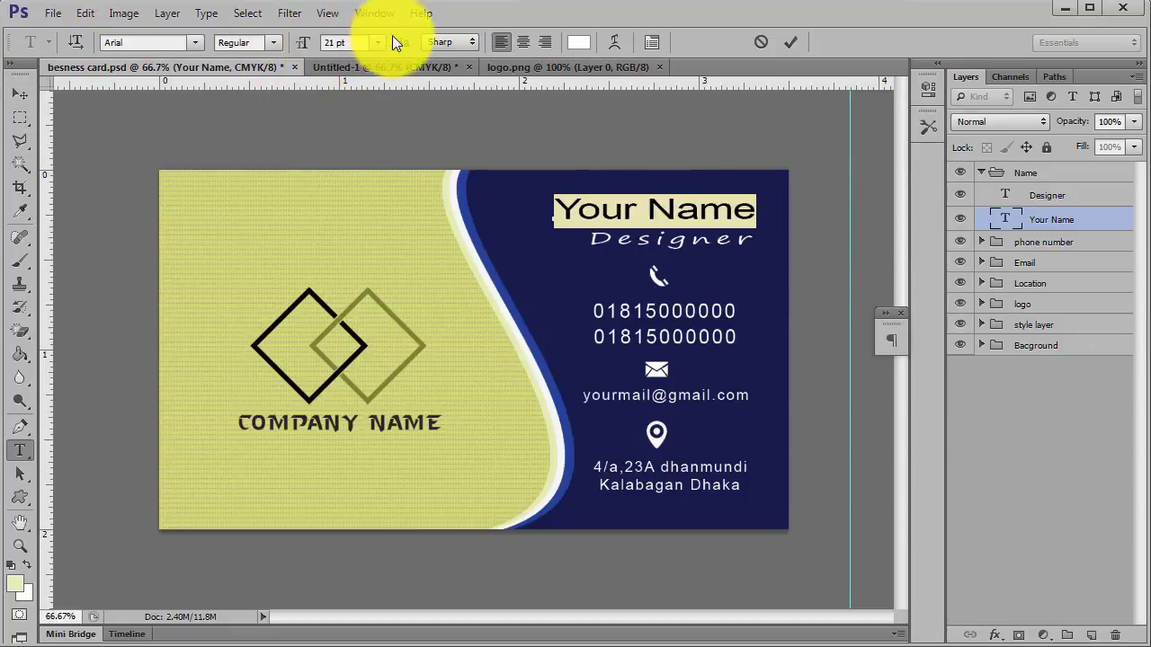
click(537, 67)
click(423, 67)
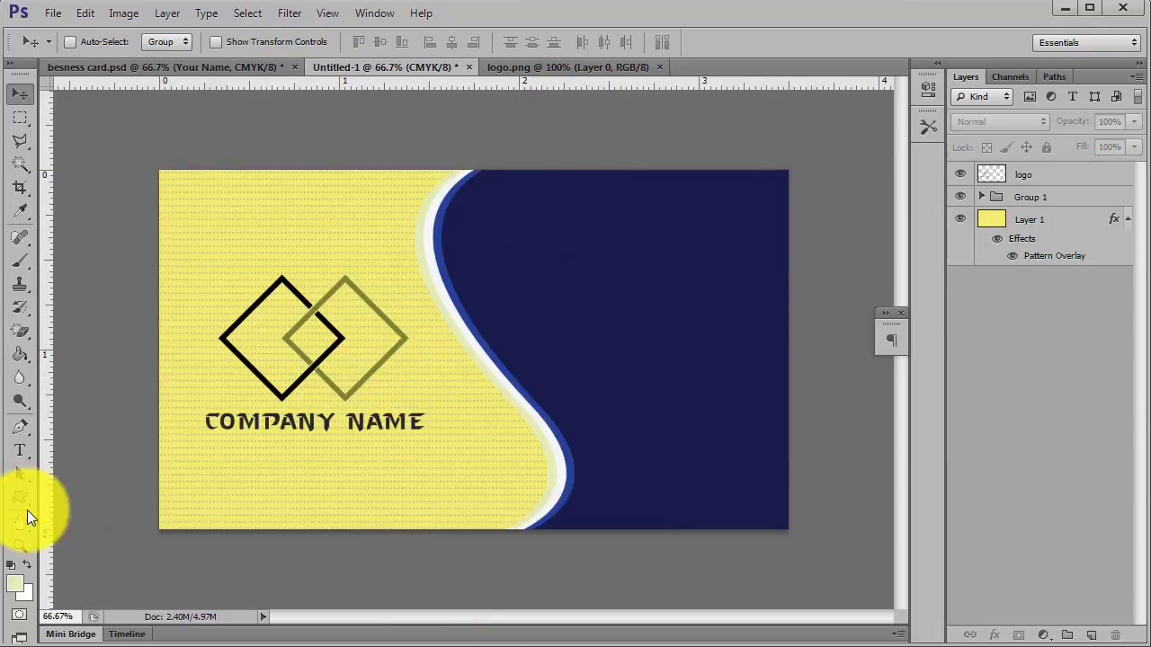
click(19, 450)
- Place white 'Your Name' text atop the navy panel, right edge snapped to a new vertical guide
click(562, 196)
text(Your Name)
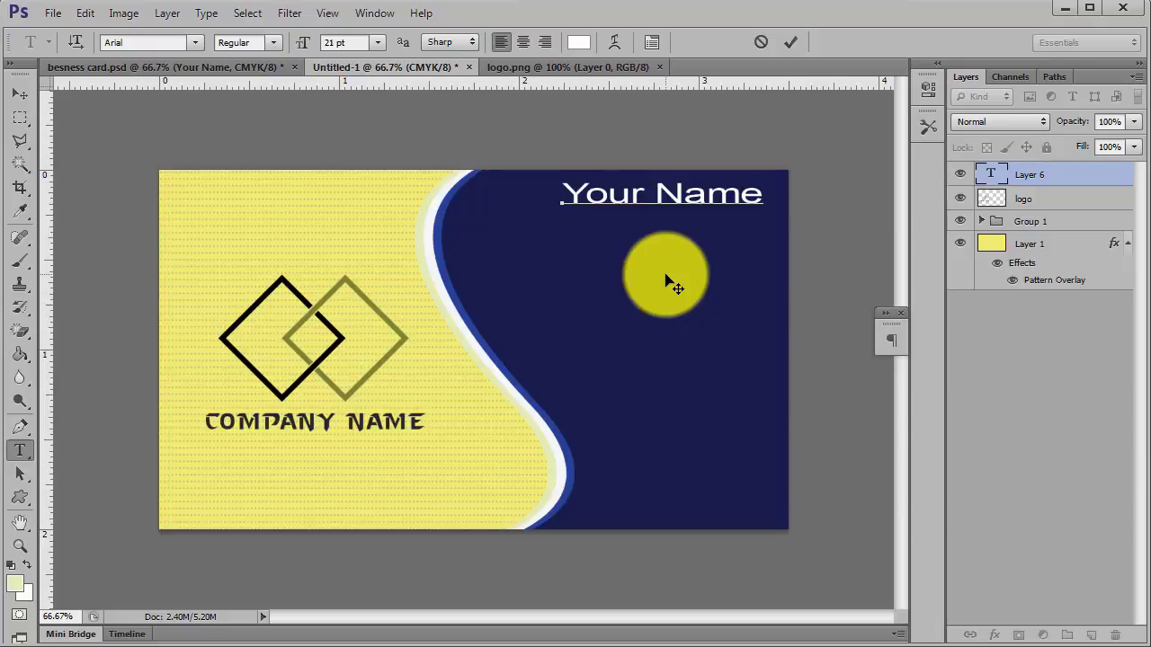
mouse_move(688, 231)
mouse_down()
mouse_move(695, 252)
mouse_move(681, 252)
mouse_up()
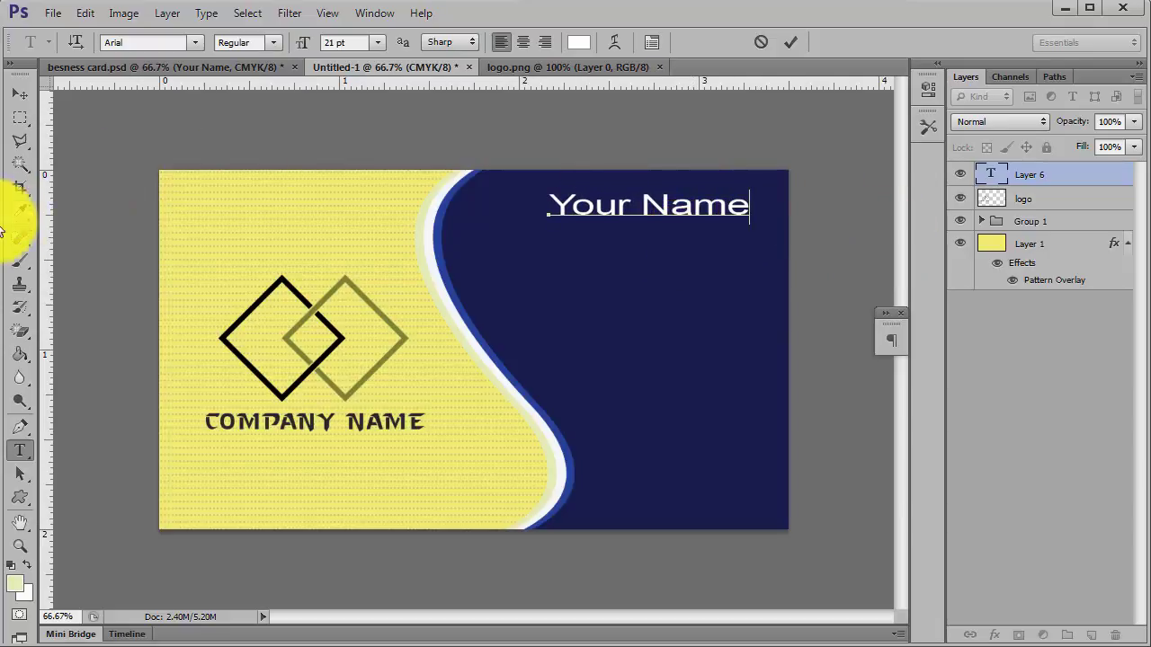
drag(61, 219, 760, 300)
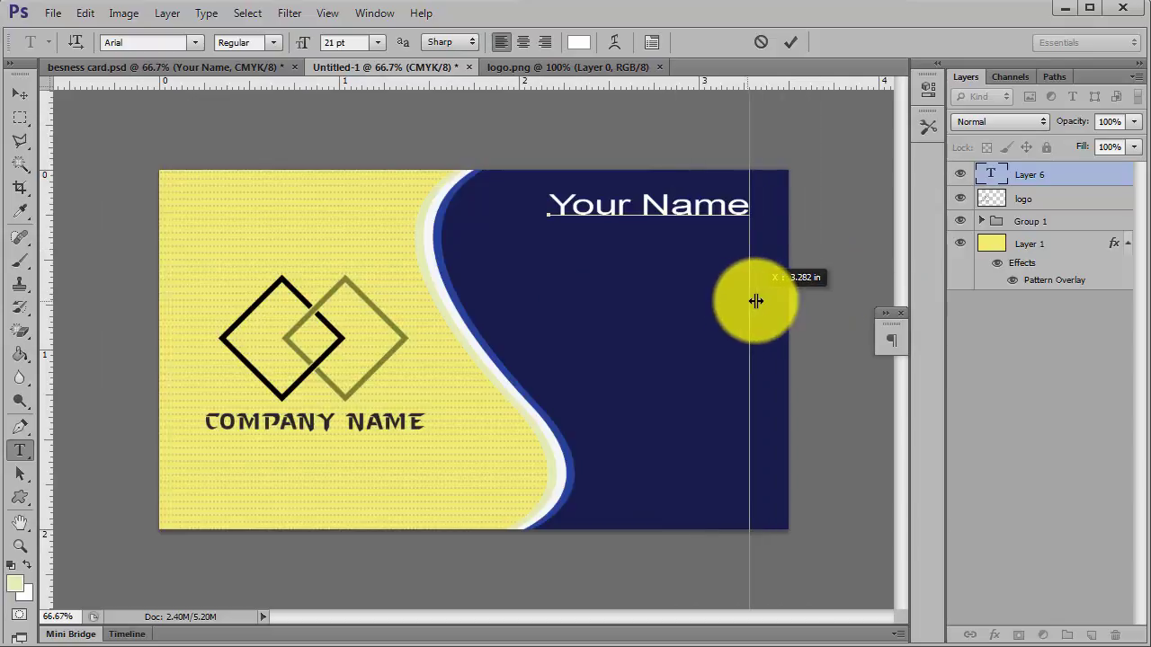
drag(760, 300, 756, 301)
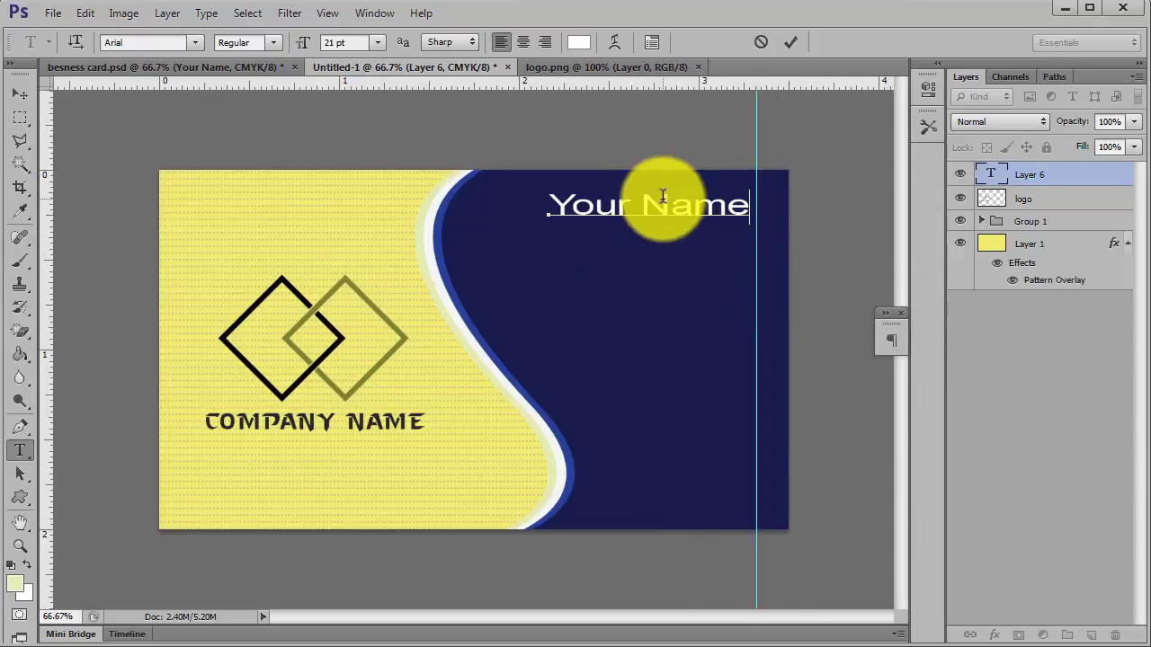
drag(698, 233, 705, 236)
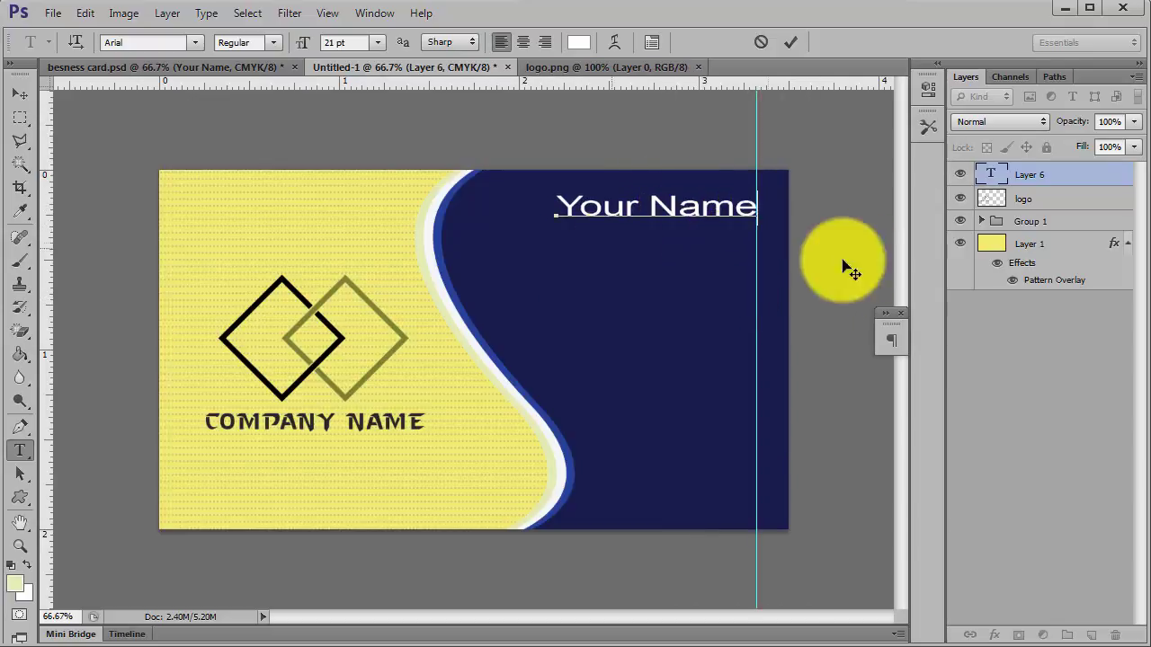
click(1029, 308)
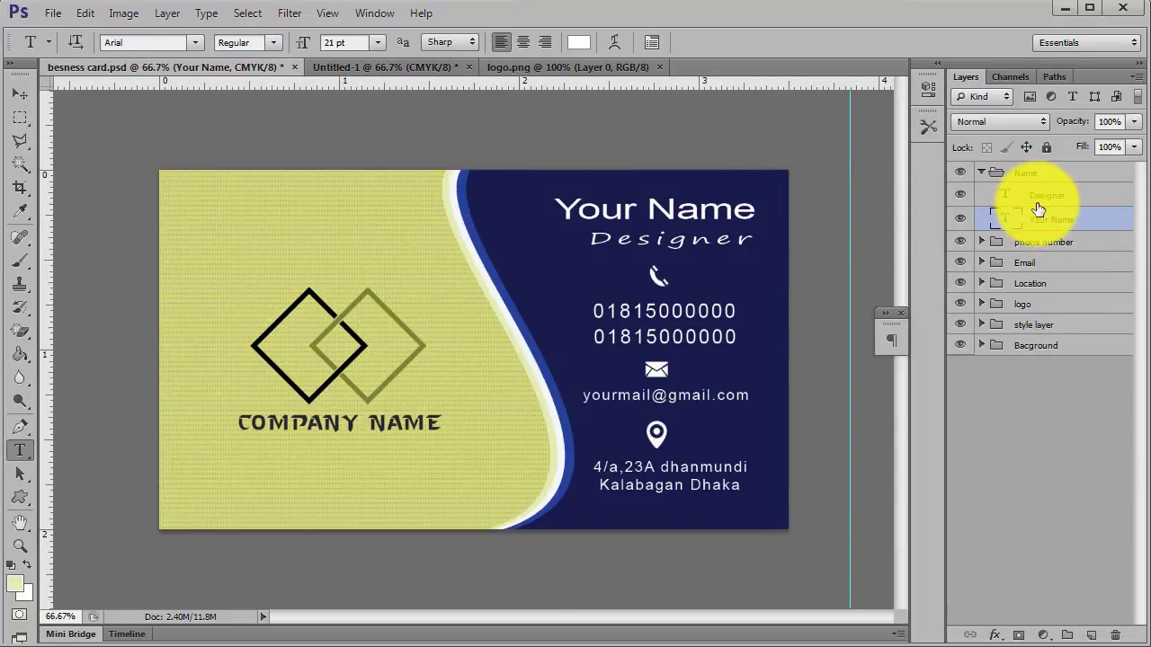
- Copy the 'Designer' text from besness card.psd and start a text line under Your Name in Untitled-1
double_click(1043, 196)
double_click(1006, 194)
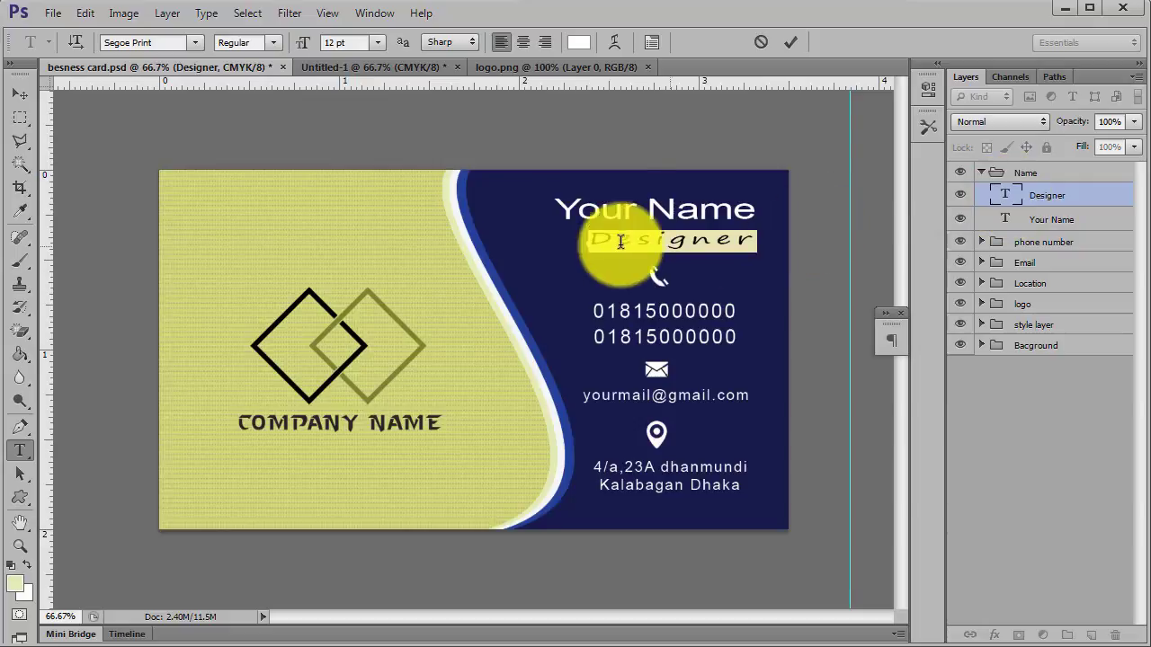
click(405, 67)
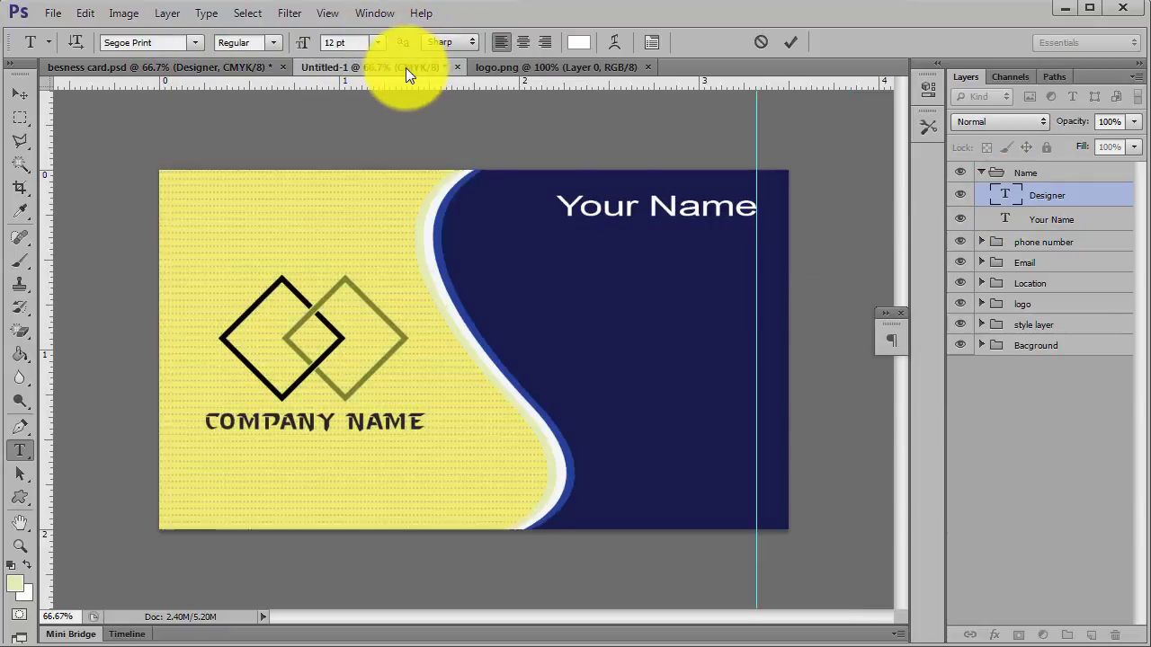
click(585, 238)
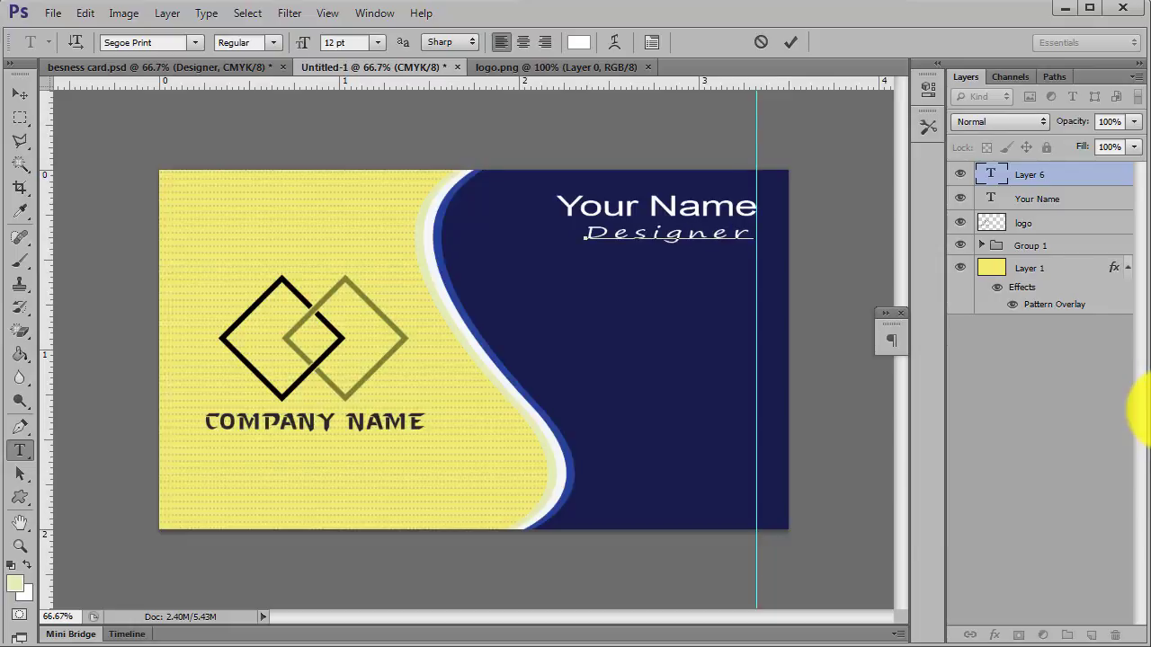
click(219, 66)
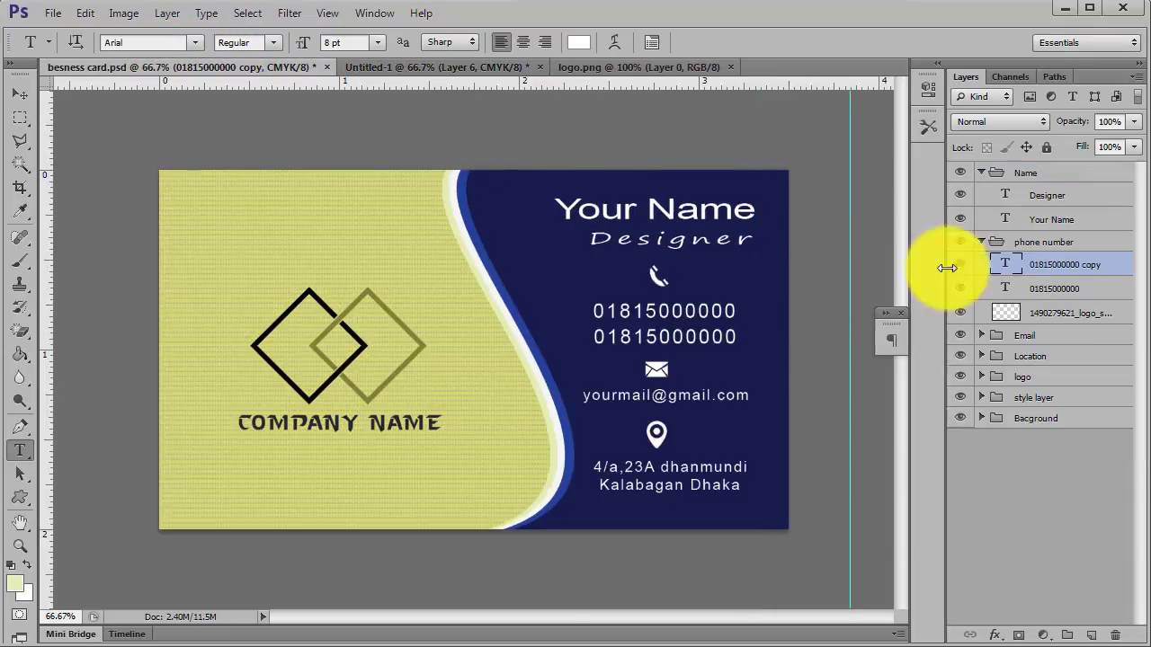
double_click(1043, 264)
double_click(999, 264)
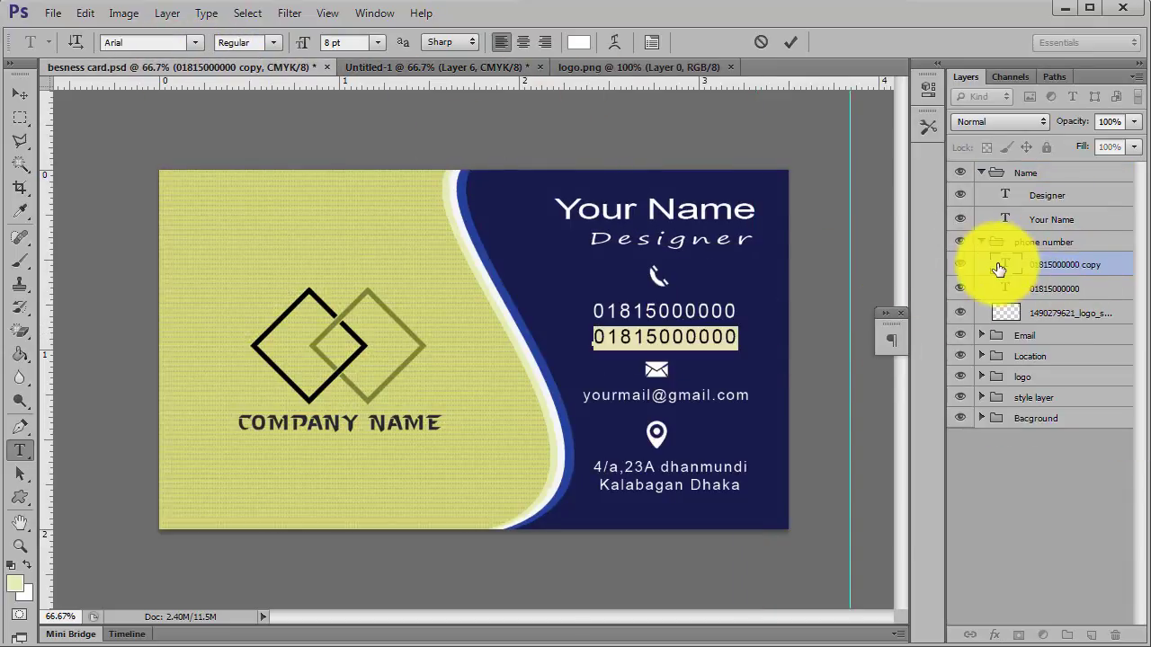
click(639, 74)
click(490, 72)
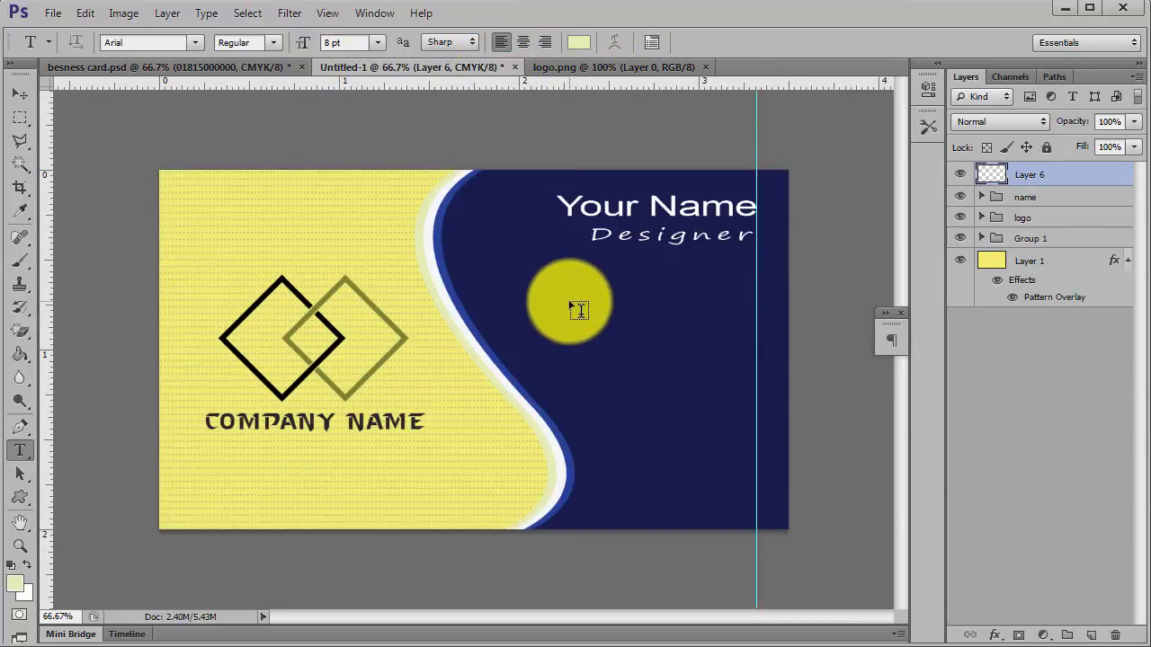
click(559, 340)
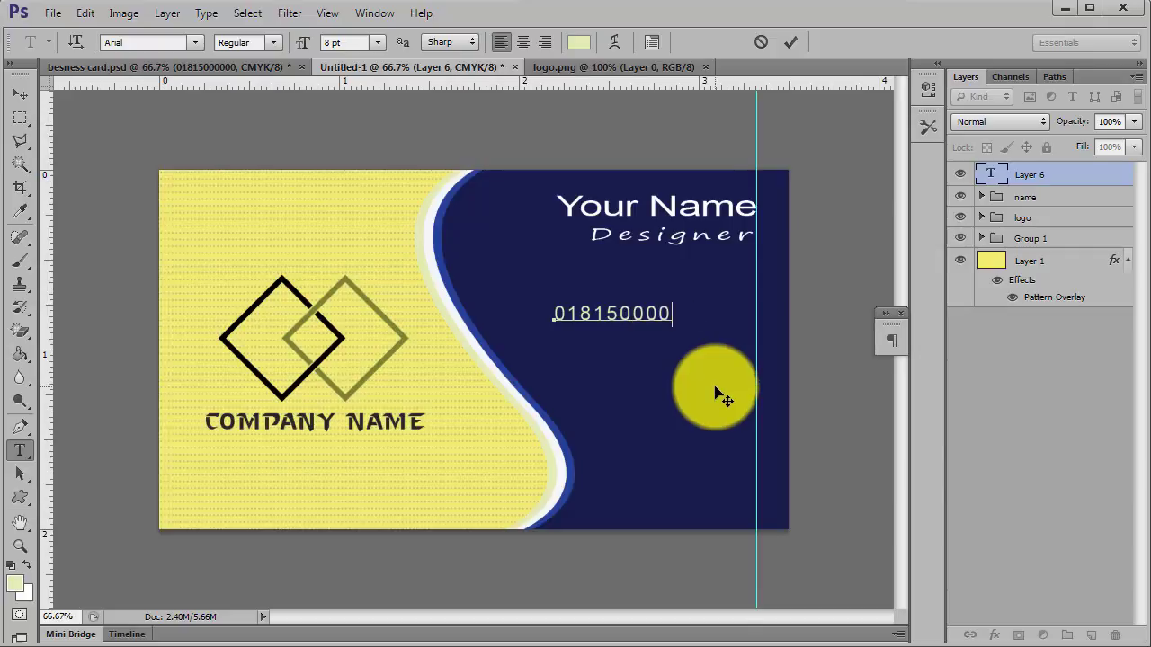
mouse_move(719, 396)
mouse_down()
mouse_move(745, 398)
mouse_move(754, 387)
mouse_move(739, 388)
mouse_up()
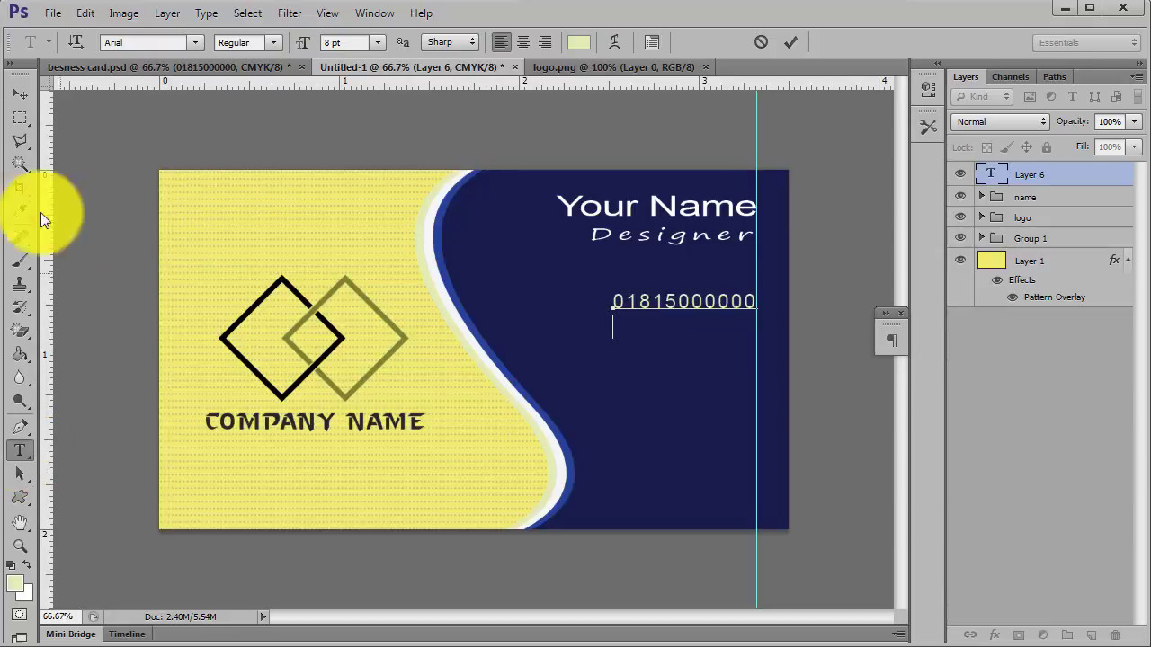
click(20, 94)
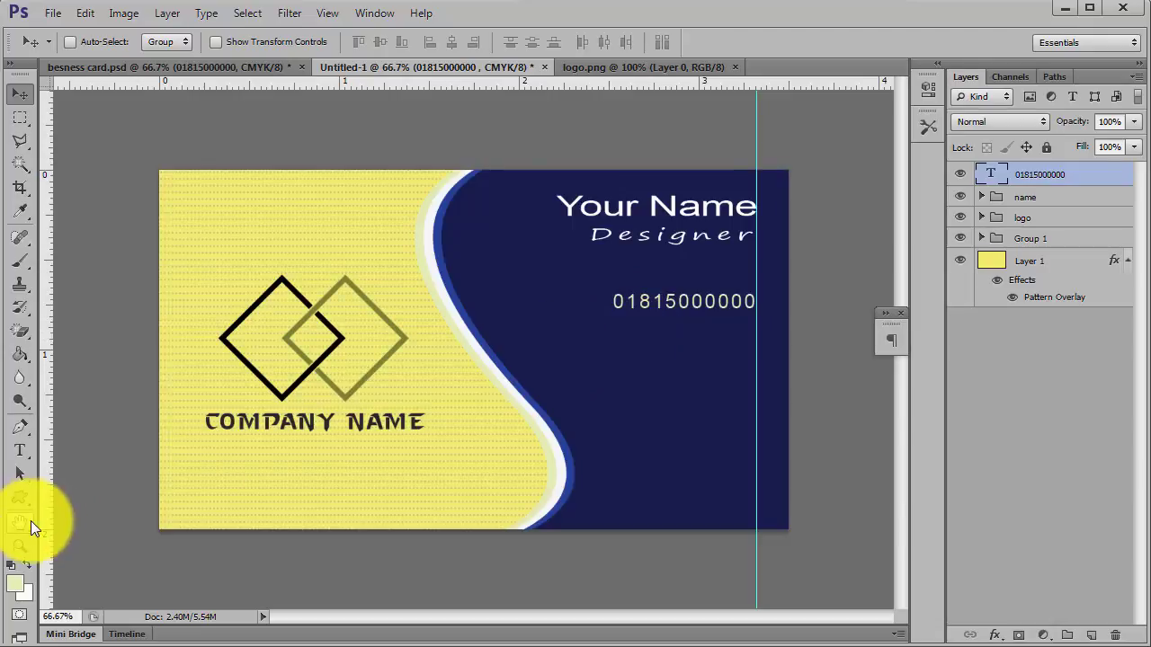
click(20, 449)
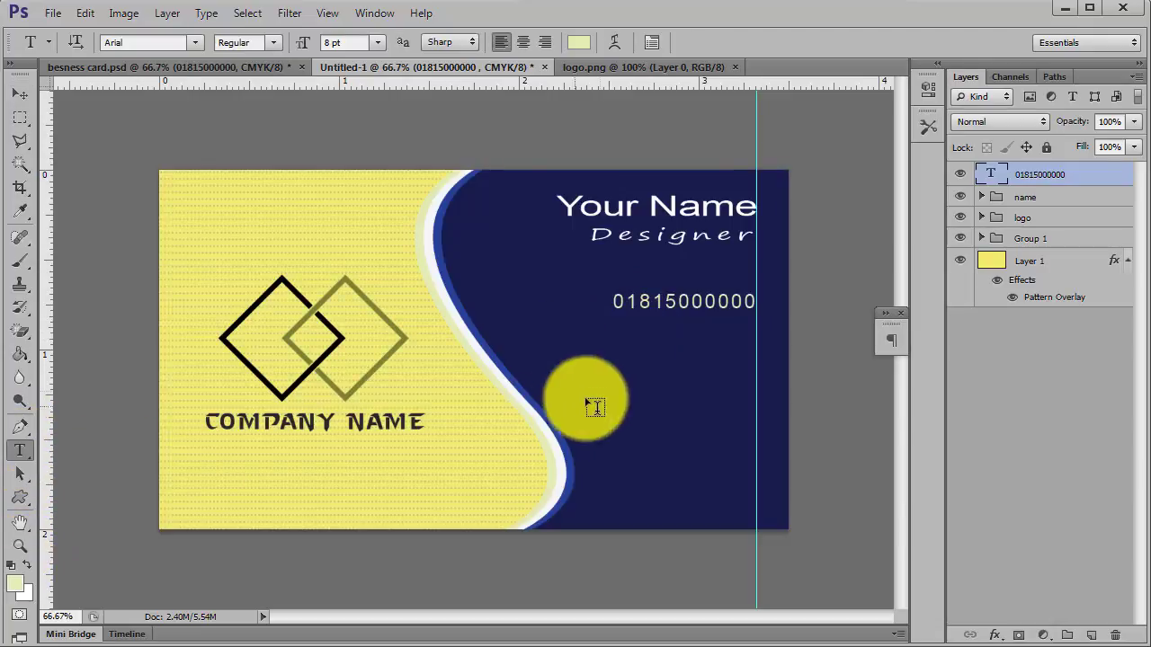
click(613, 320)
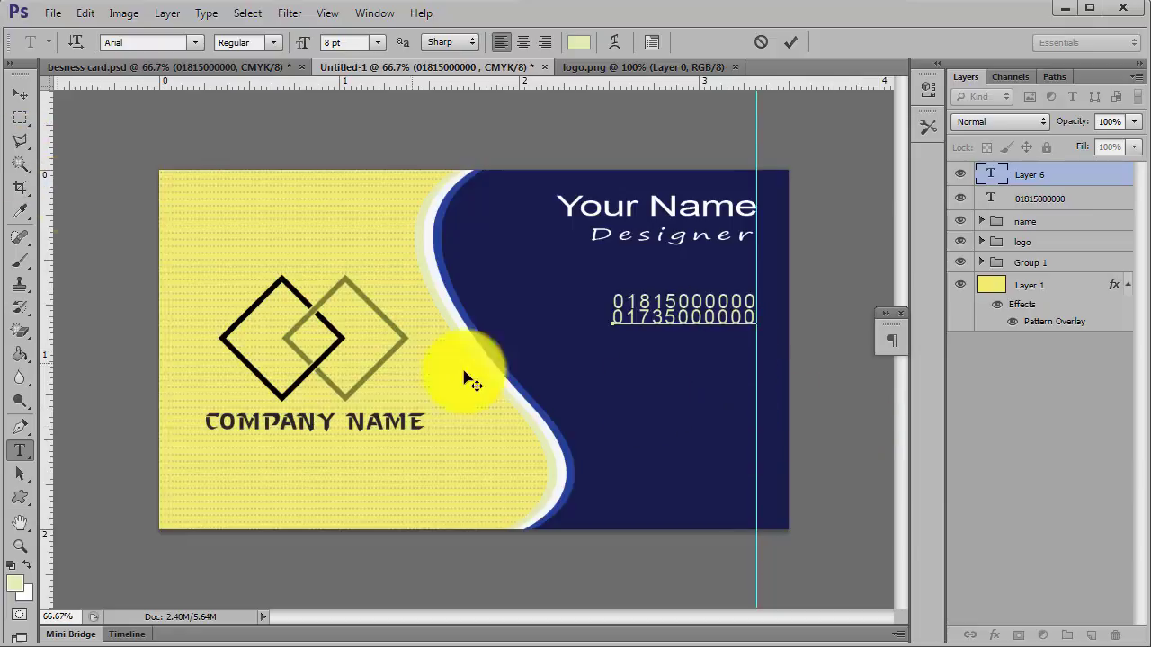
key(alt+Down)
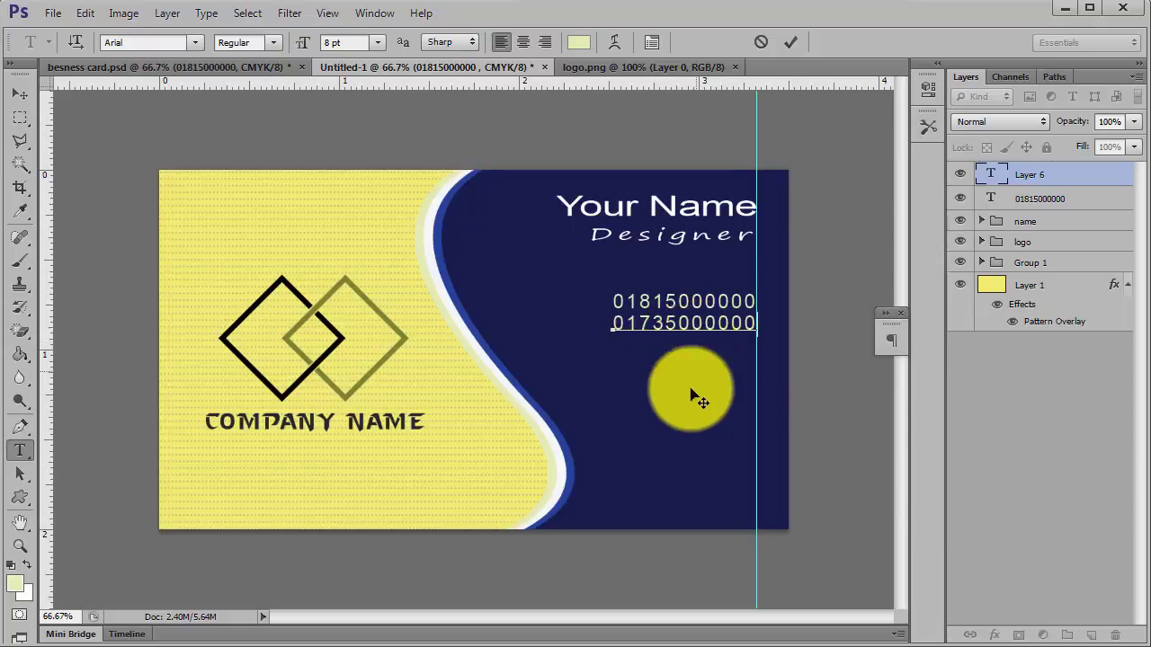
- Group the two phone number text layers with Ctrl+G and name the group 'number'
shift+click(1022, 200)
right_click(1023, 179)
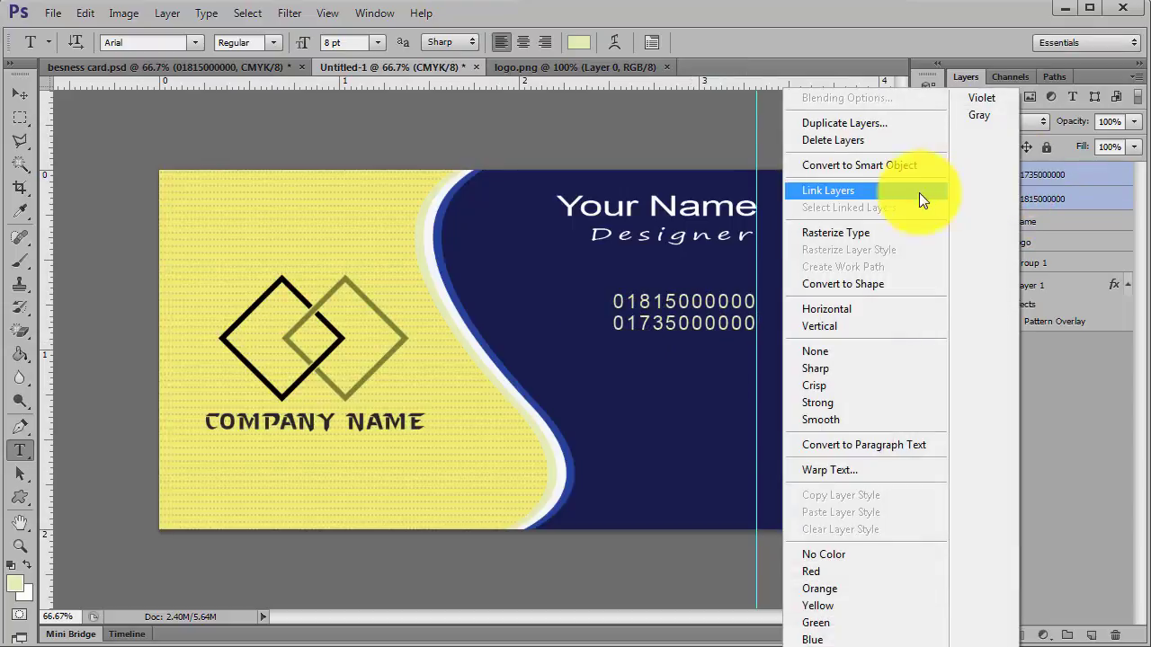
click(1073, 390)
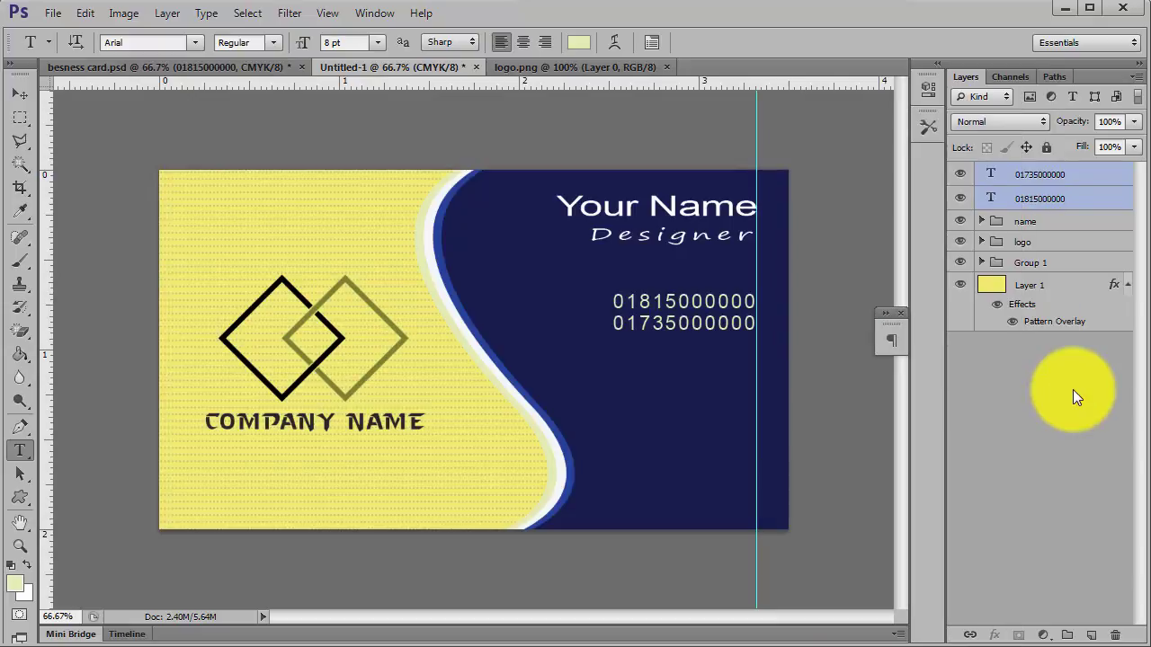
key(ctrl+g)
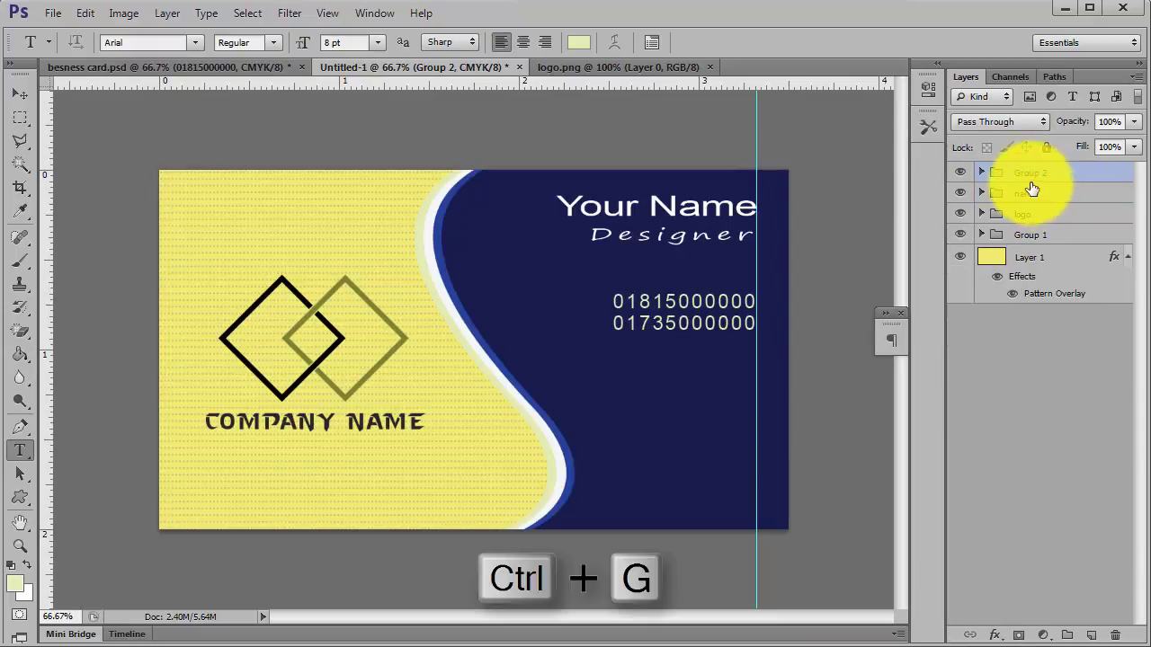
right_click(1030, 178)
click(1042, 173)
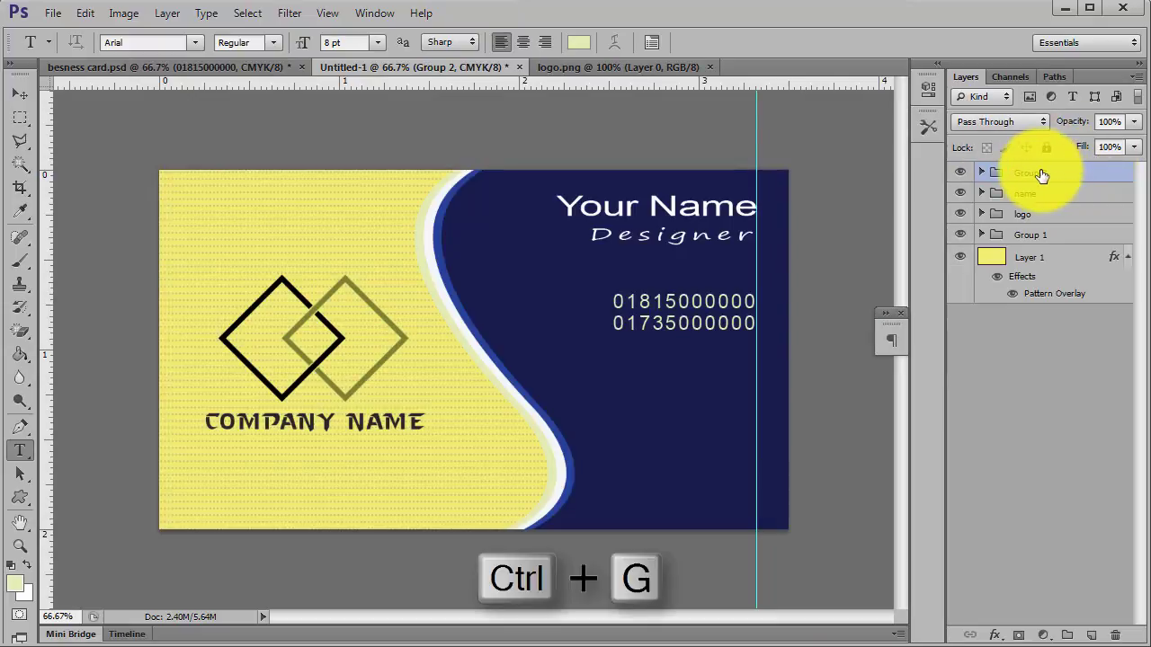
text(num)
key(Return)
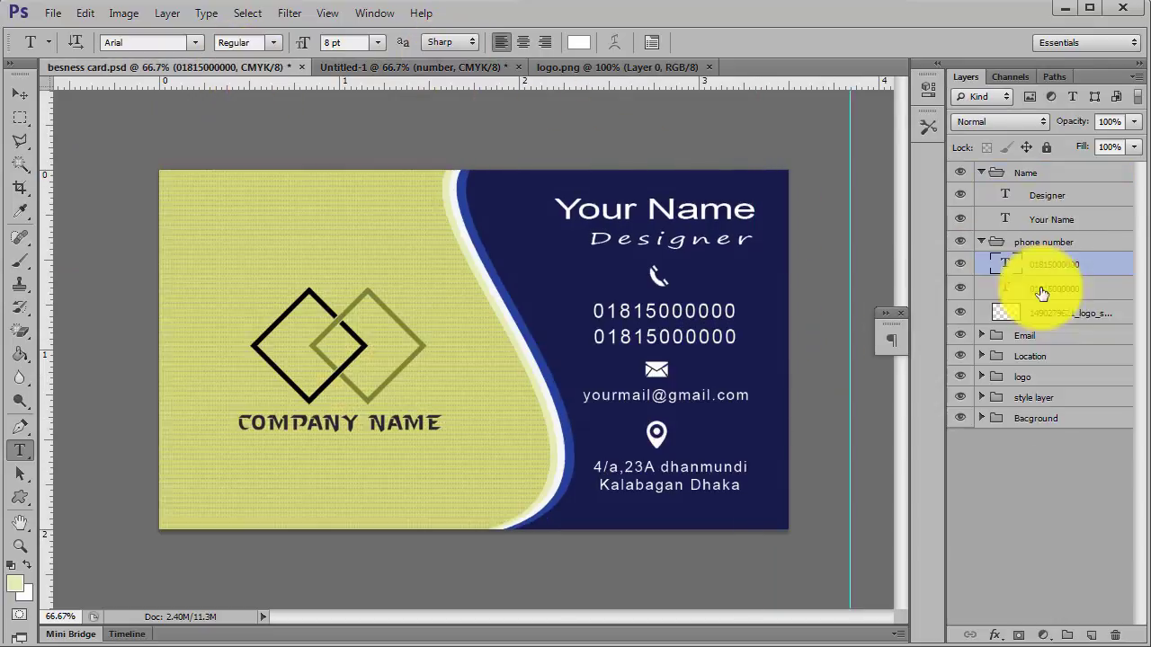
- Copy the e-mail text from the reference Email group and place it below the phone numbers
click(980, 337)
click(981, 336)
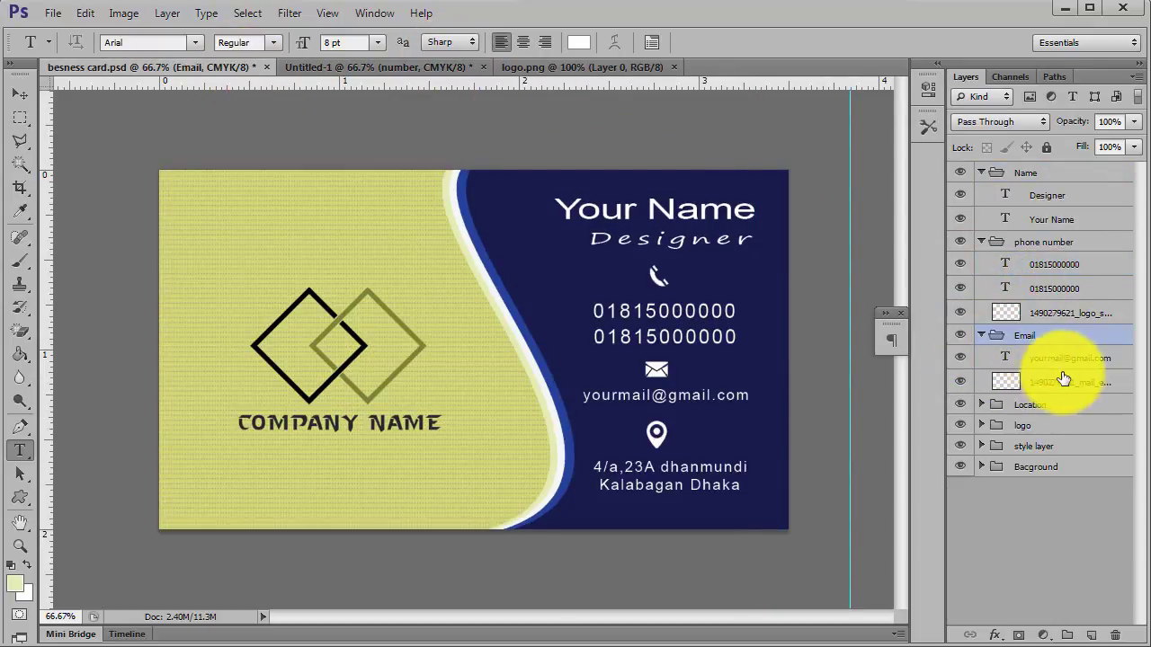
double_click(1069, 360)
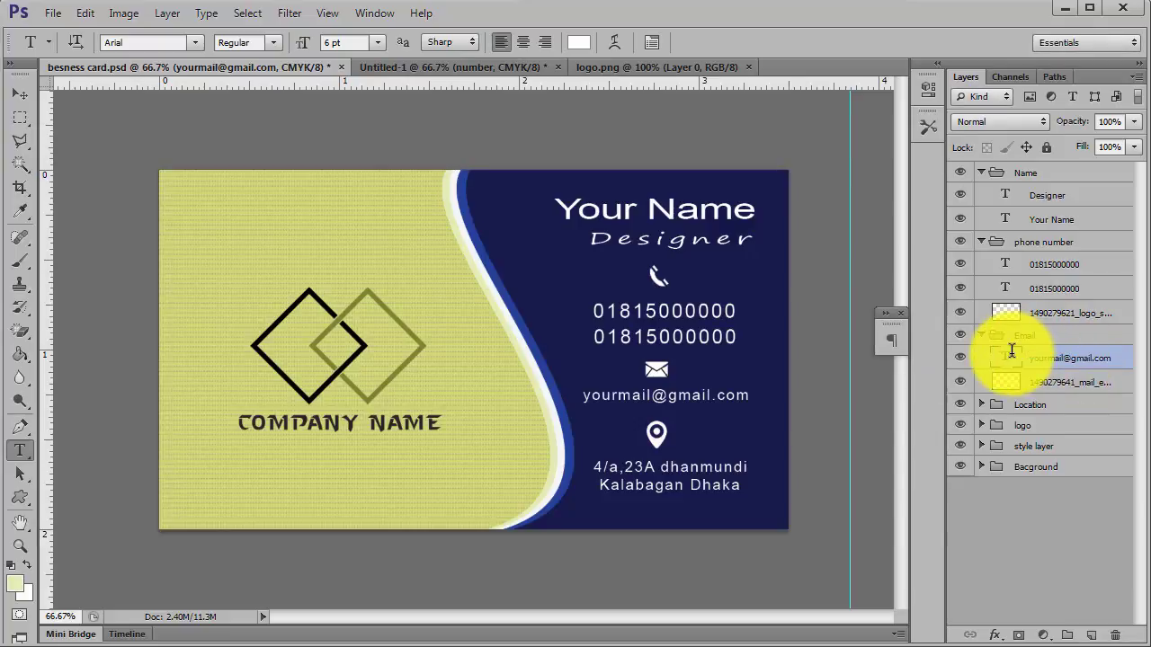
click(334, 68)
click(617, 370)
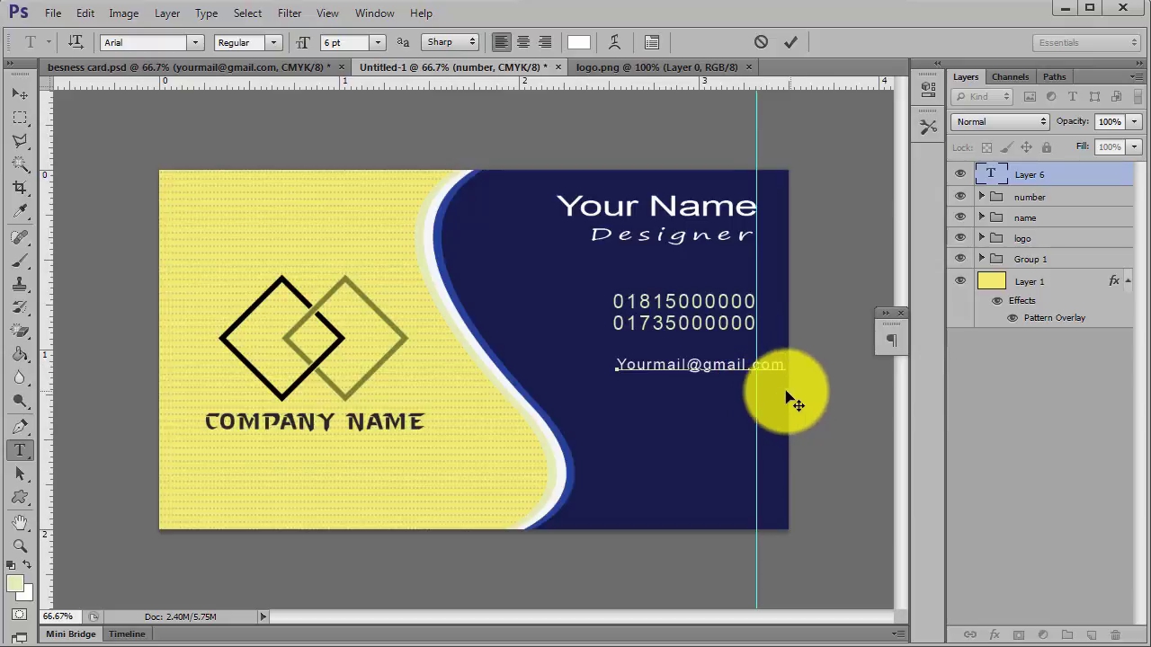
drag(785, 395, 744, 415)
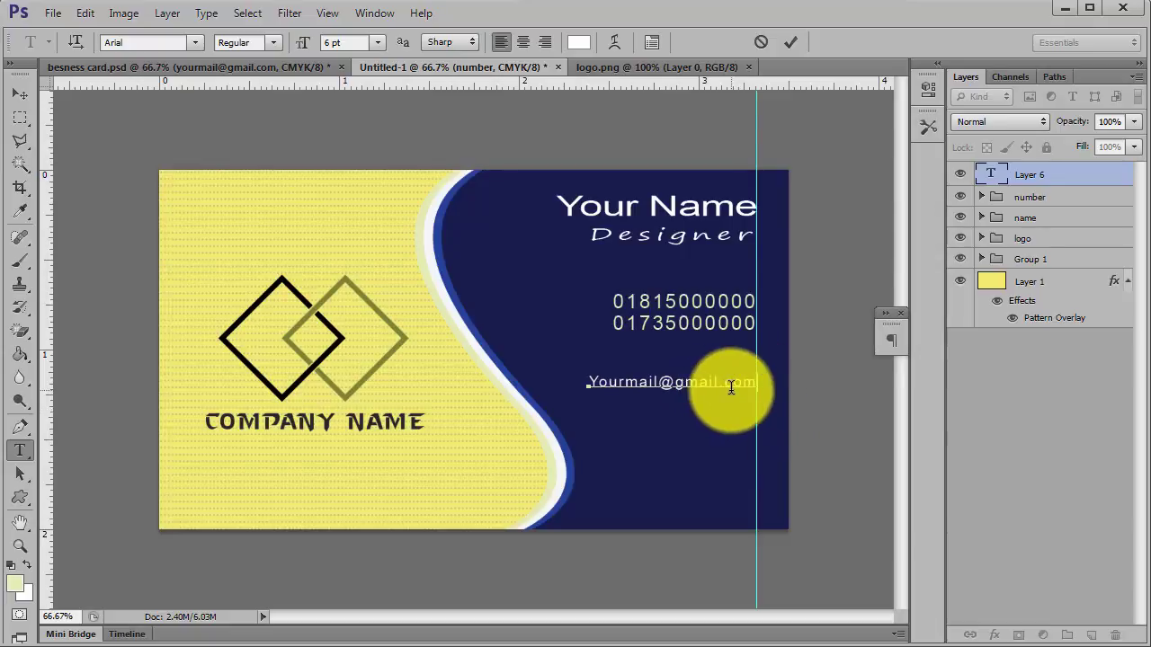
- Duplicate the e-mail text layer and move the copy just below the original line
right_click(1058, 177)
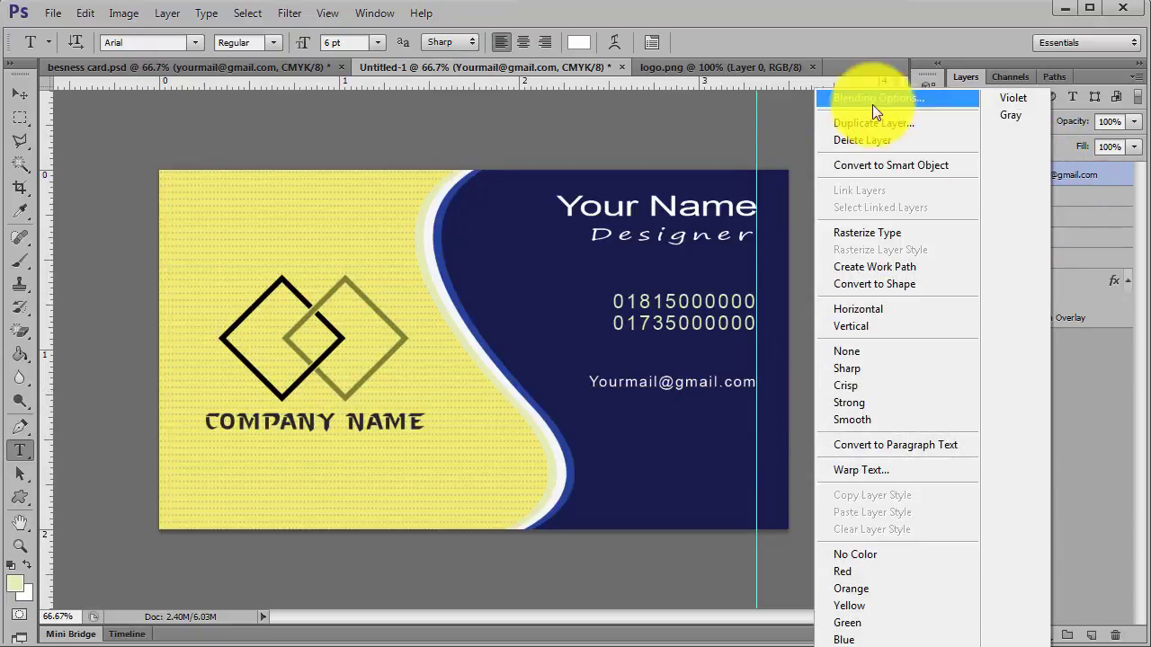
click(888, 126)
click(719, 192)
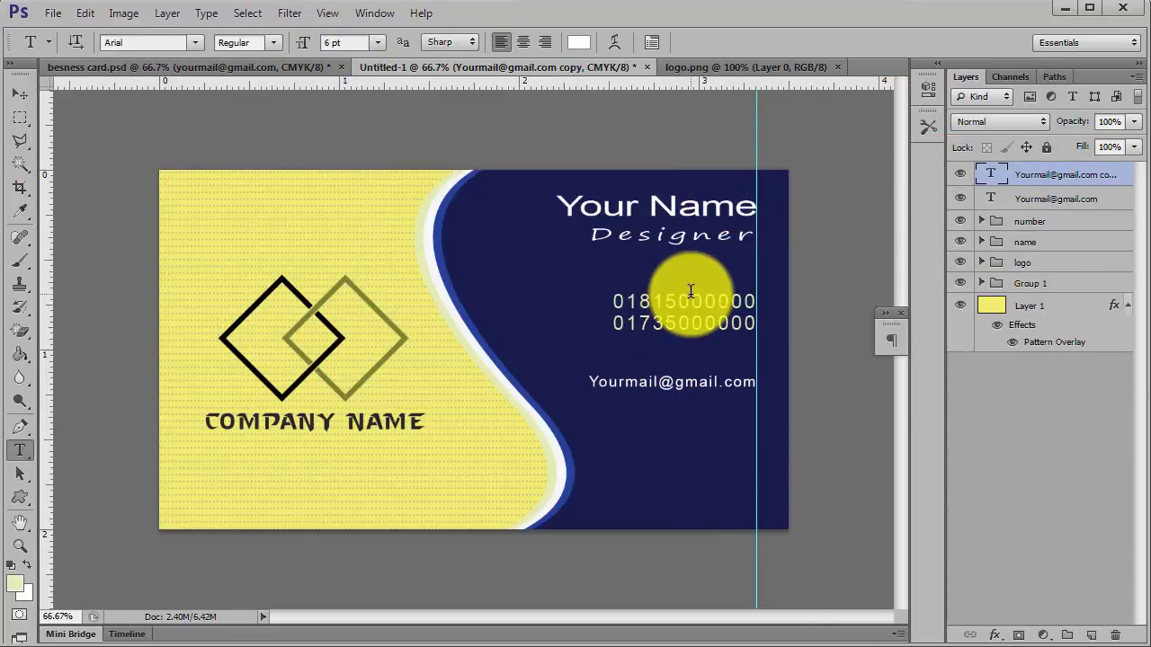
click(1043, 199)
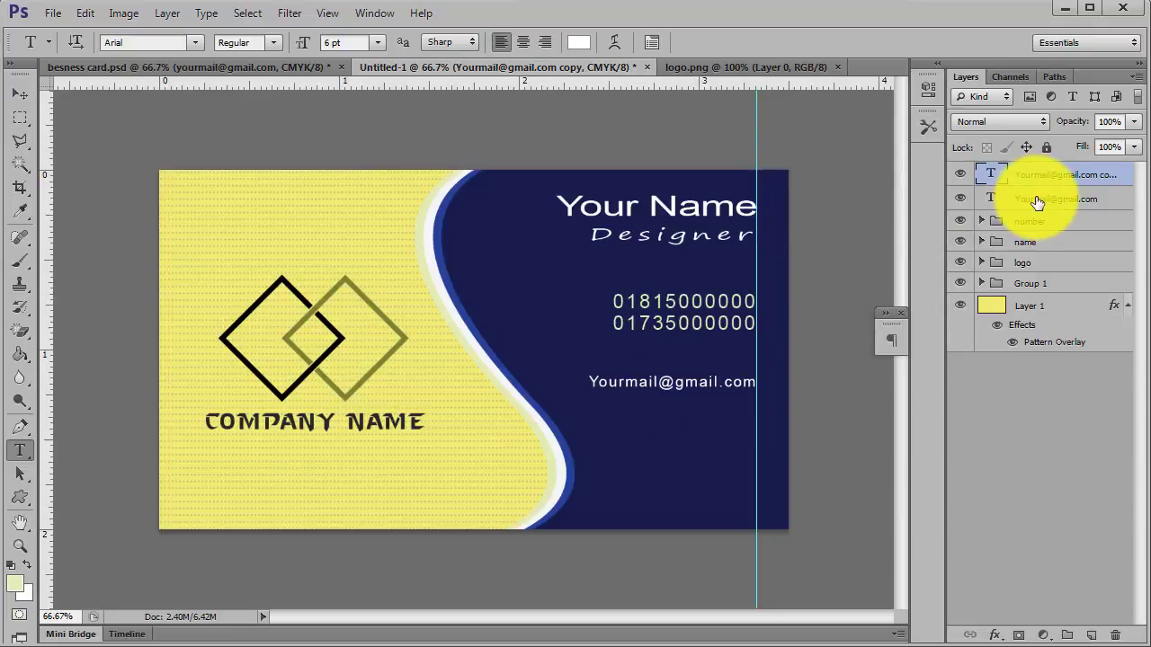
click(1062, 181)
click(19, 94)
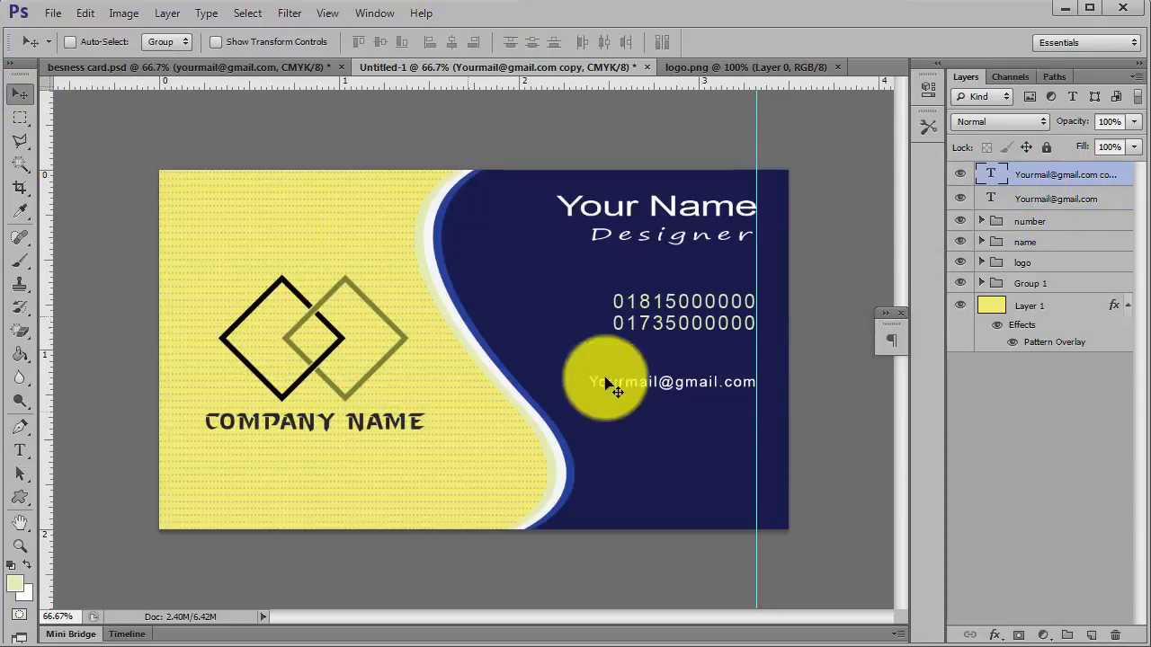
drag(706, 398, 707, 425)
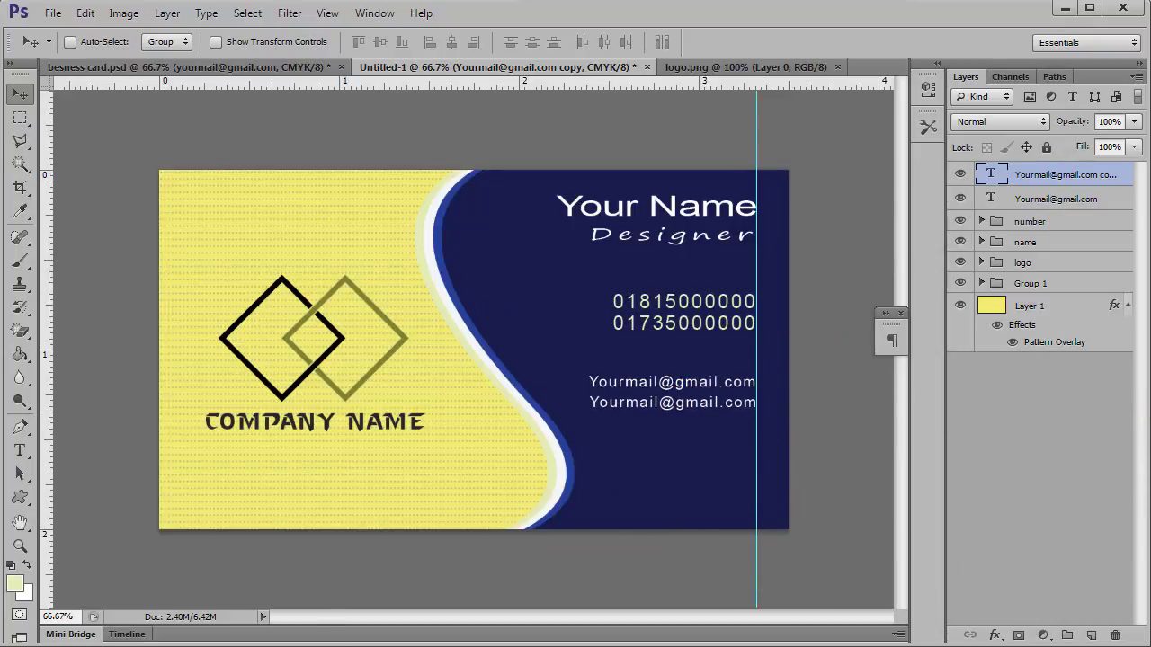
click(160, 68)
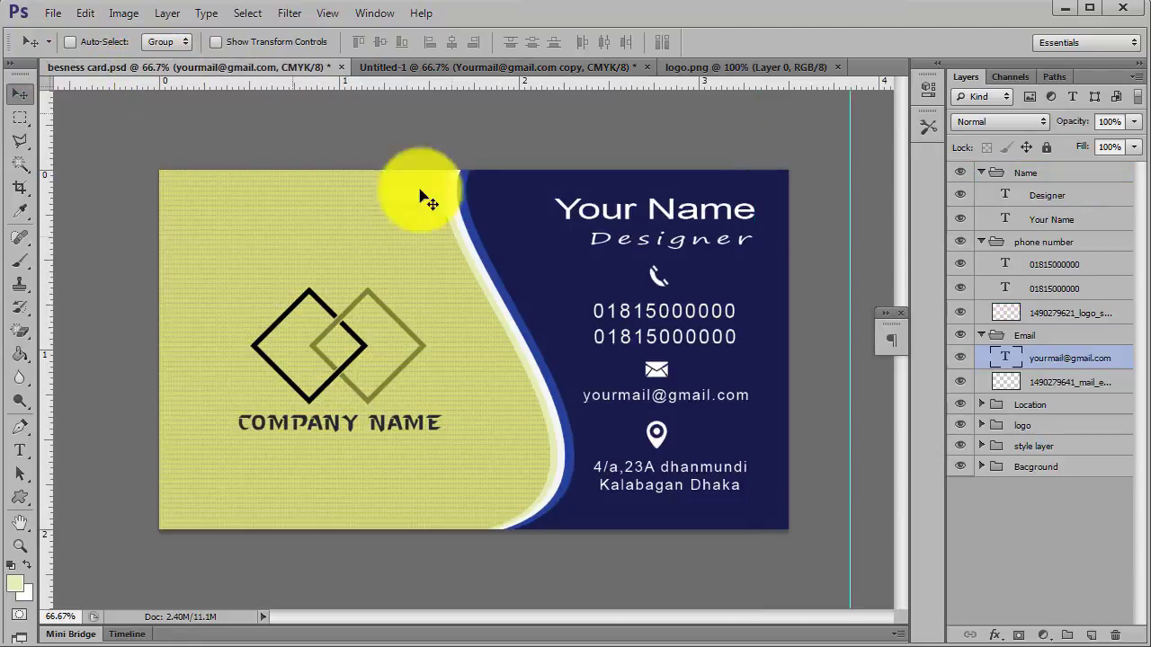
- Copy the two-line address text from the Location group in besness card.psd
click(418, 65)
click(236, 66)
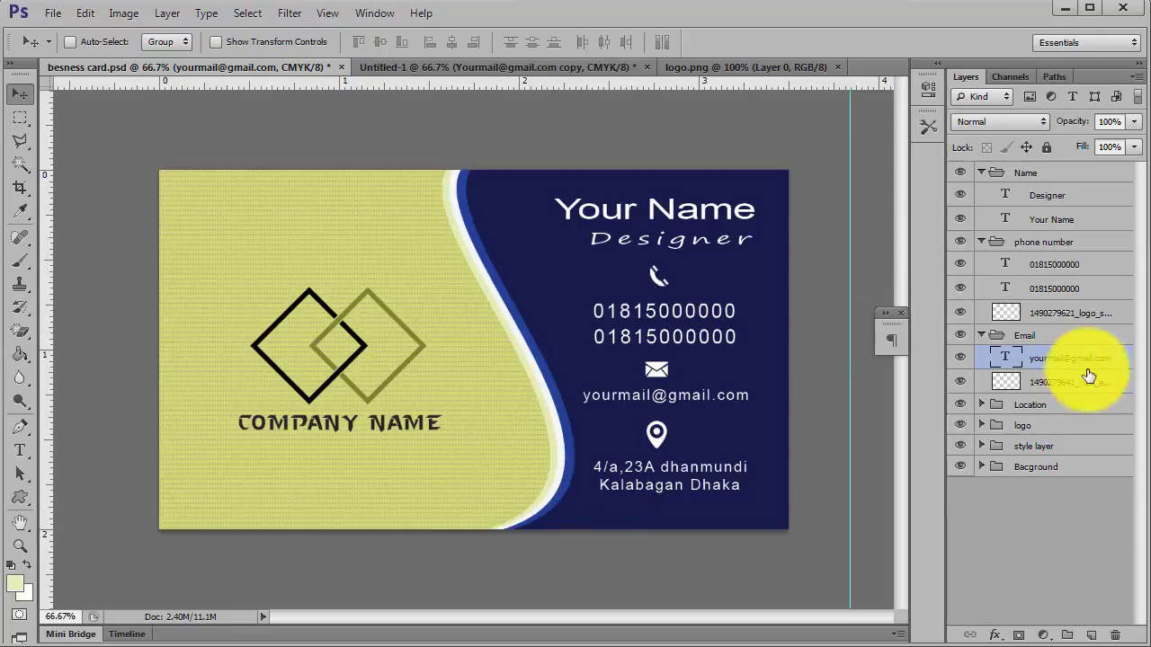
click(982, 404)
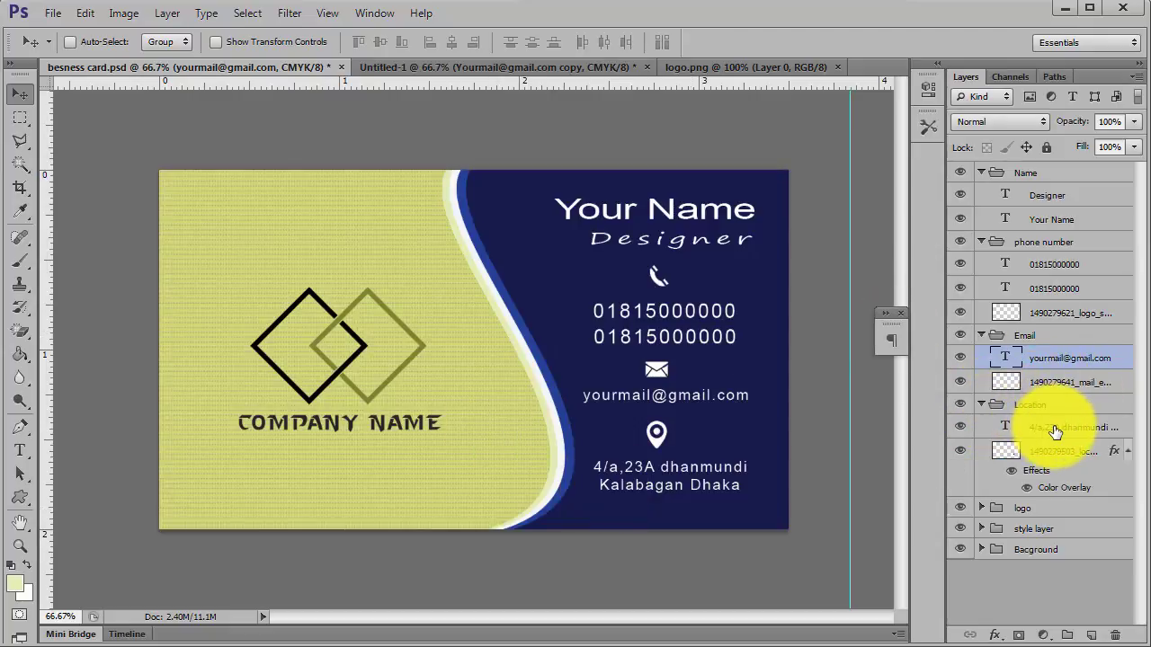
double_click(1055, 427)
double_click(1005, 427)
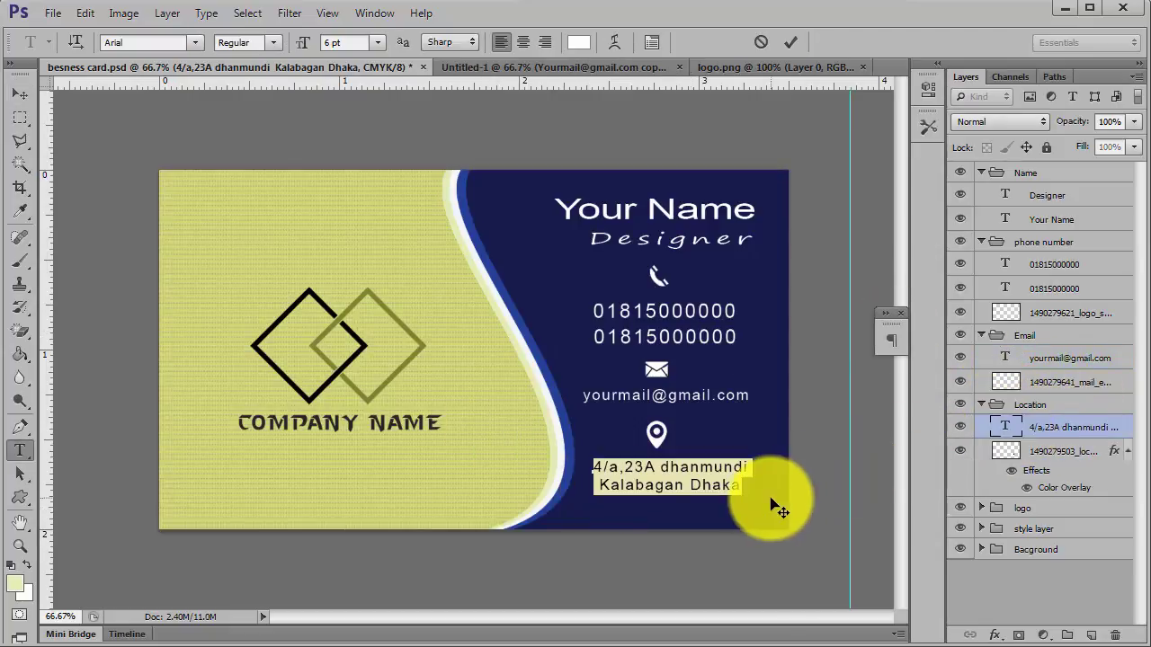
key(ctrl+c)
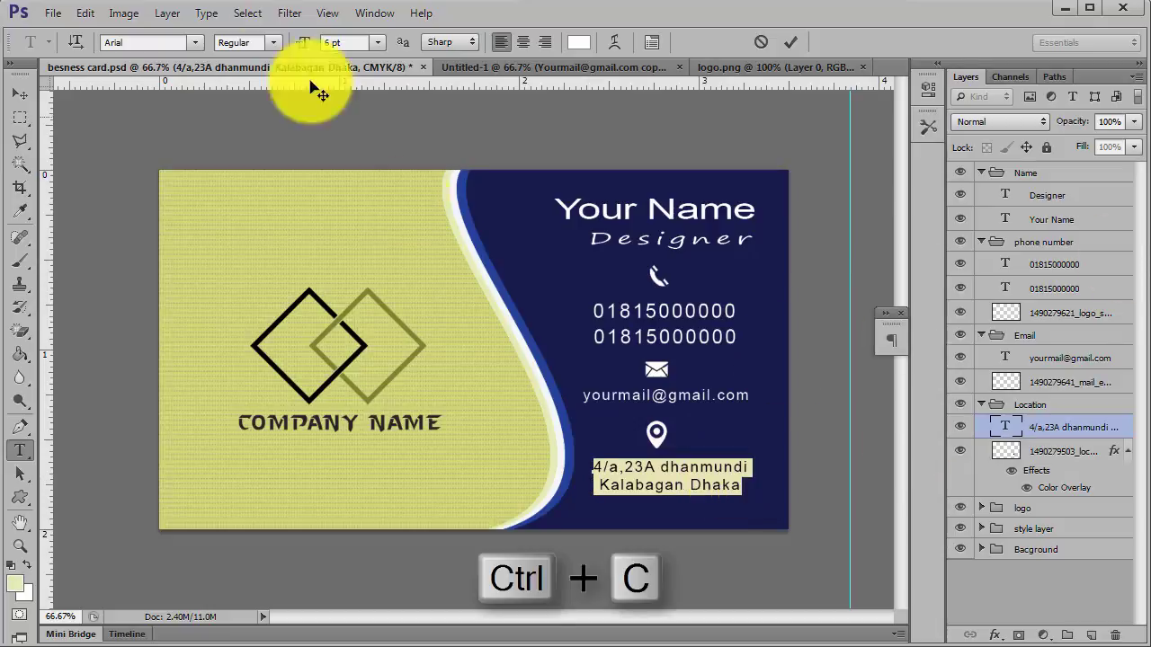
- Paste the address below the e-mail lines in Untitled-1, nudge it up, and commit
click(534, 63)
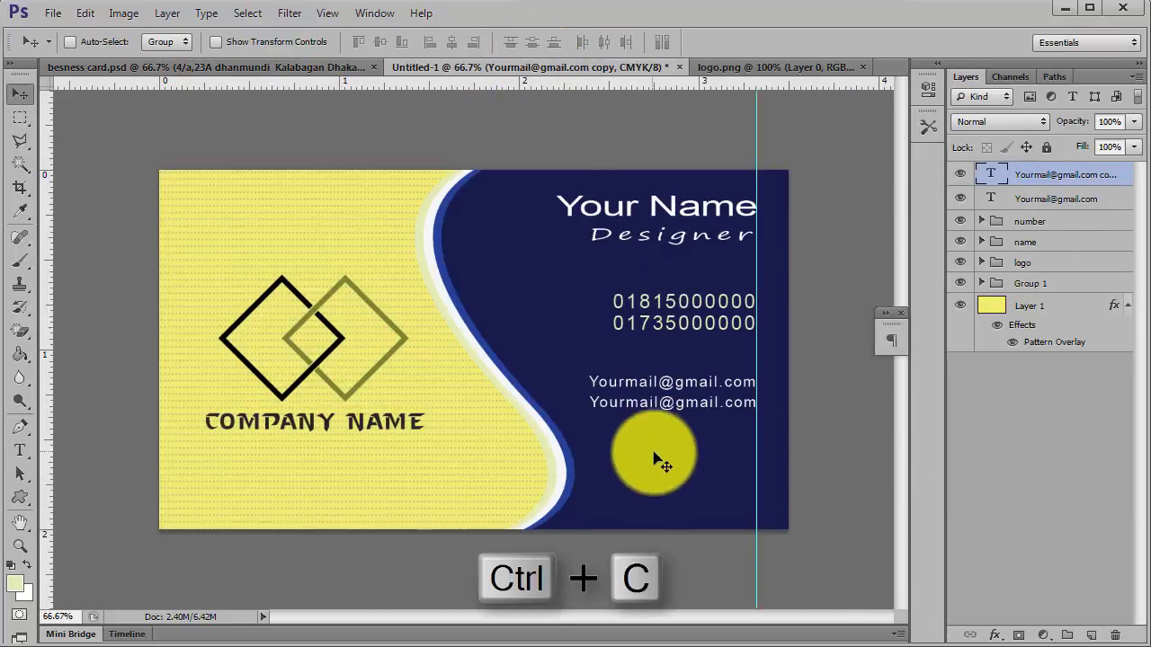
click(19, 449)
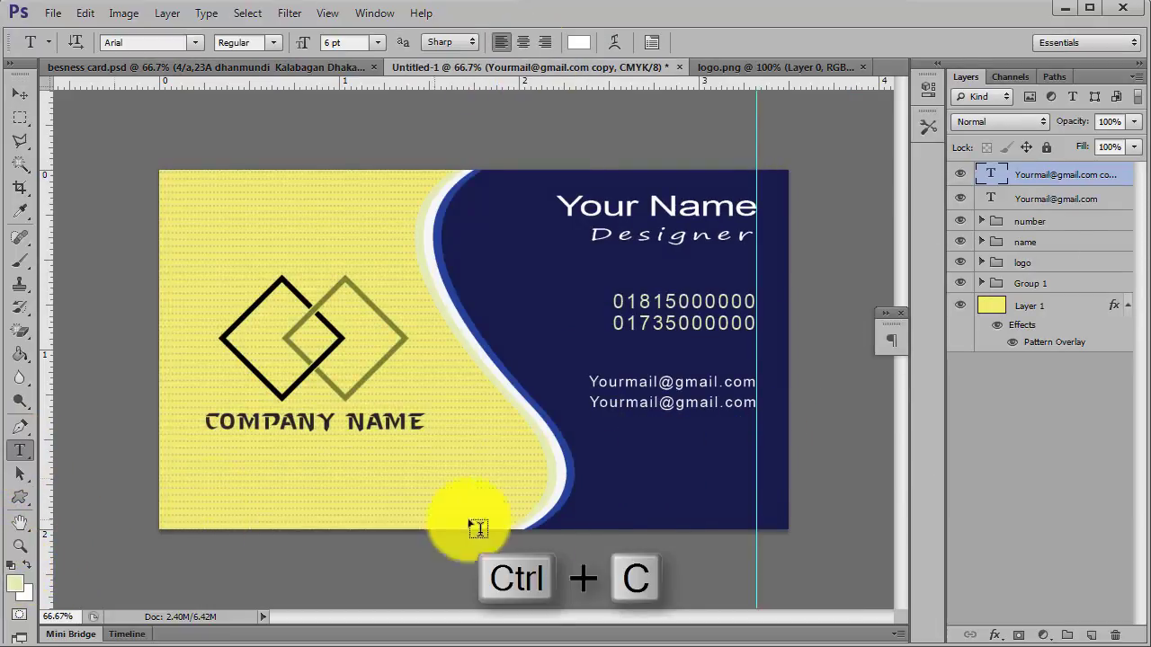
click(611, 478)
key(ctrl+v)
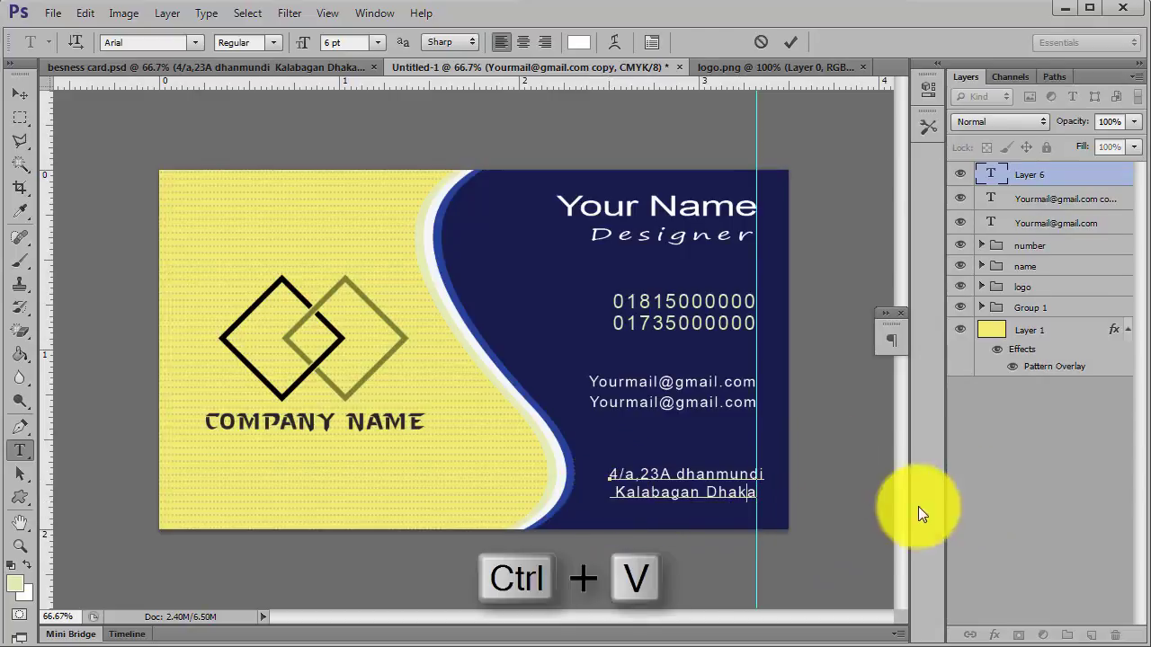
mouse_move(697, 536)
mouse_down()
mouse_move(689, 532)
mouse_move(697, 537)
mouse_up()
key(ctrl+shift+Up)
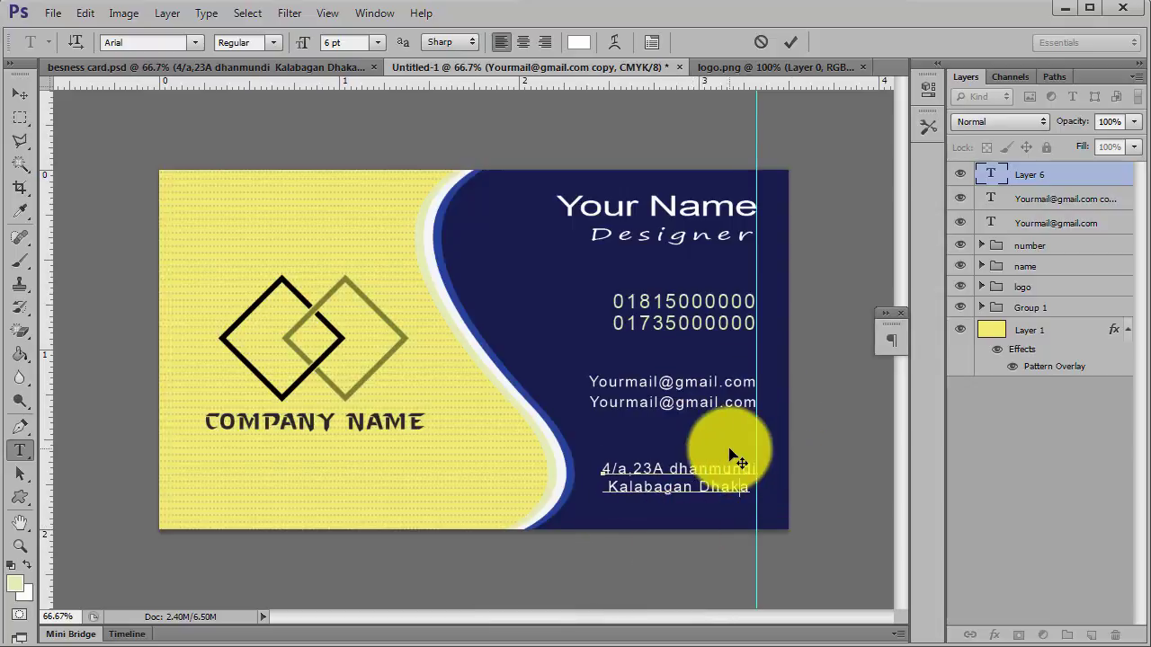
click(790, 42)
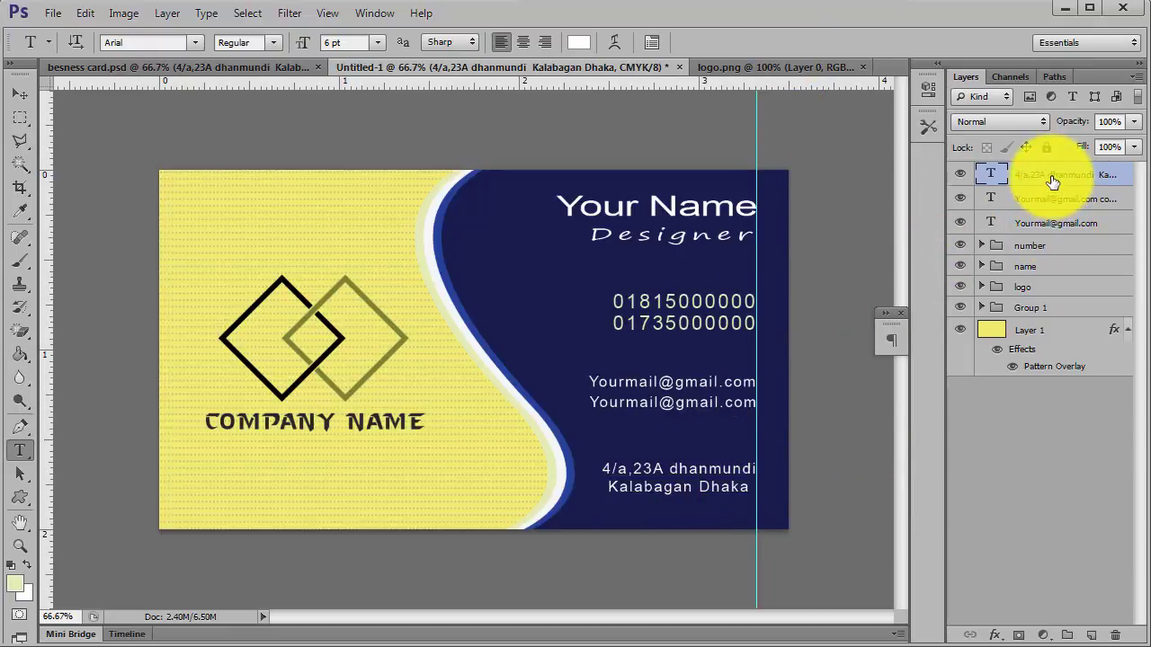
- Put the address text layer into its own group, location
key(ctrl+g)
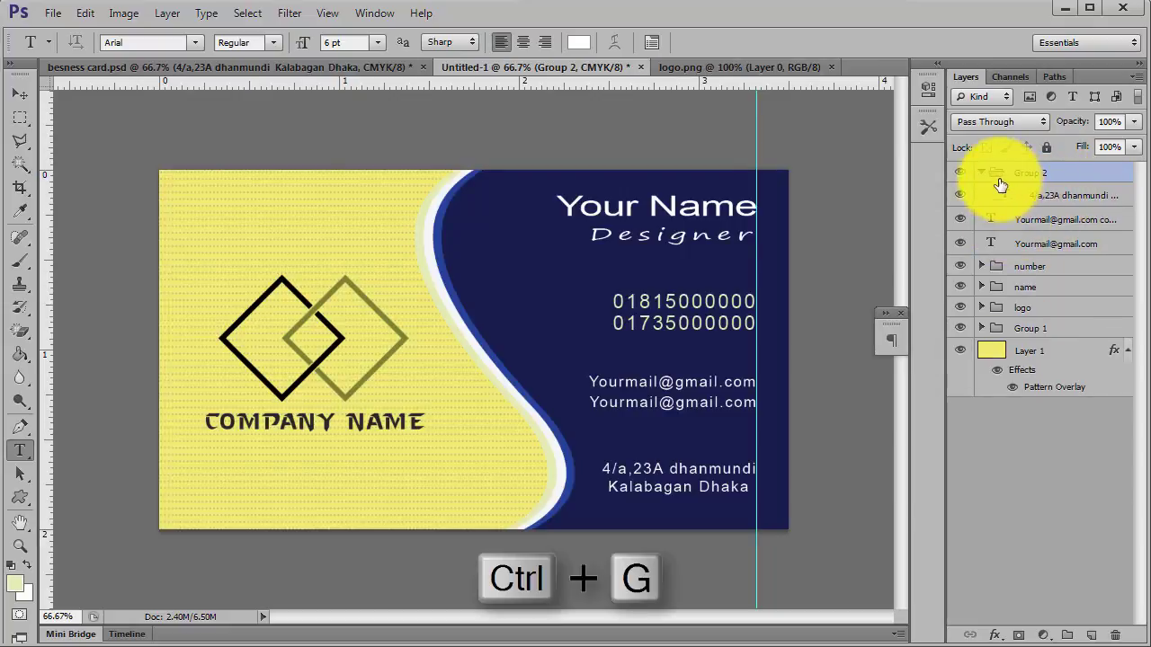
click(981, 173)
click(982, 173)
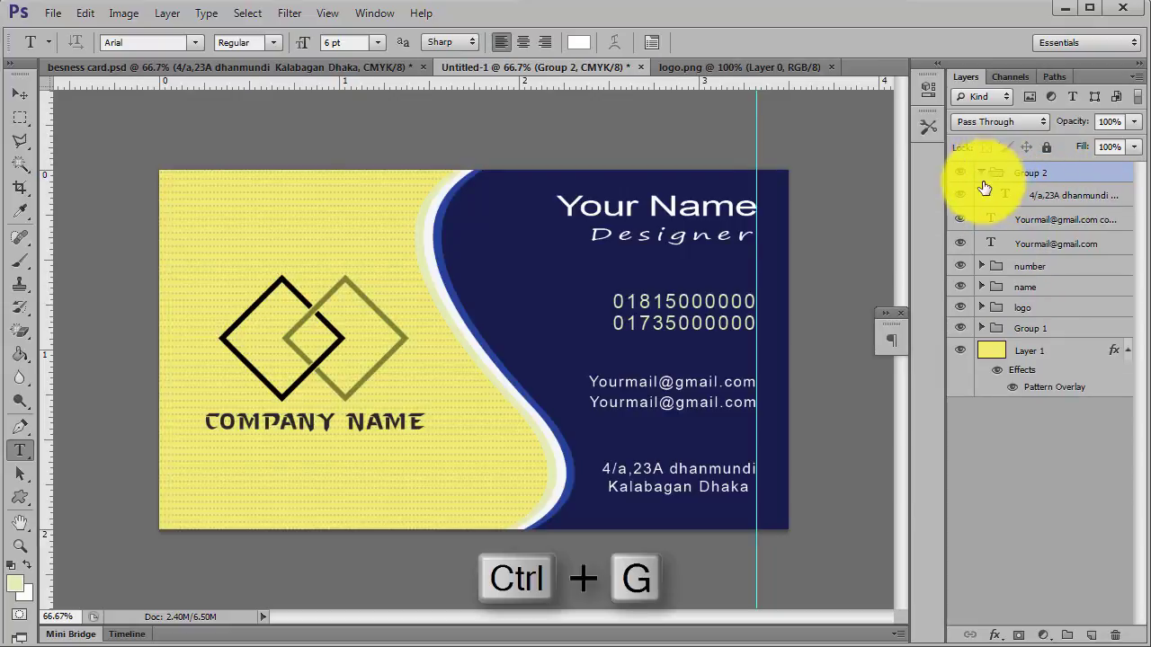
click(1024, 219)
click(1014, 178)
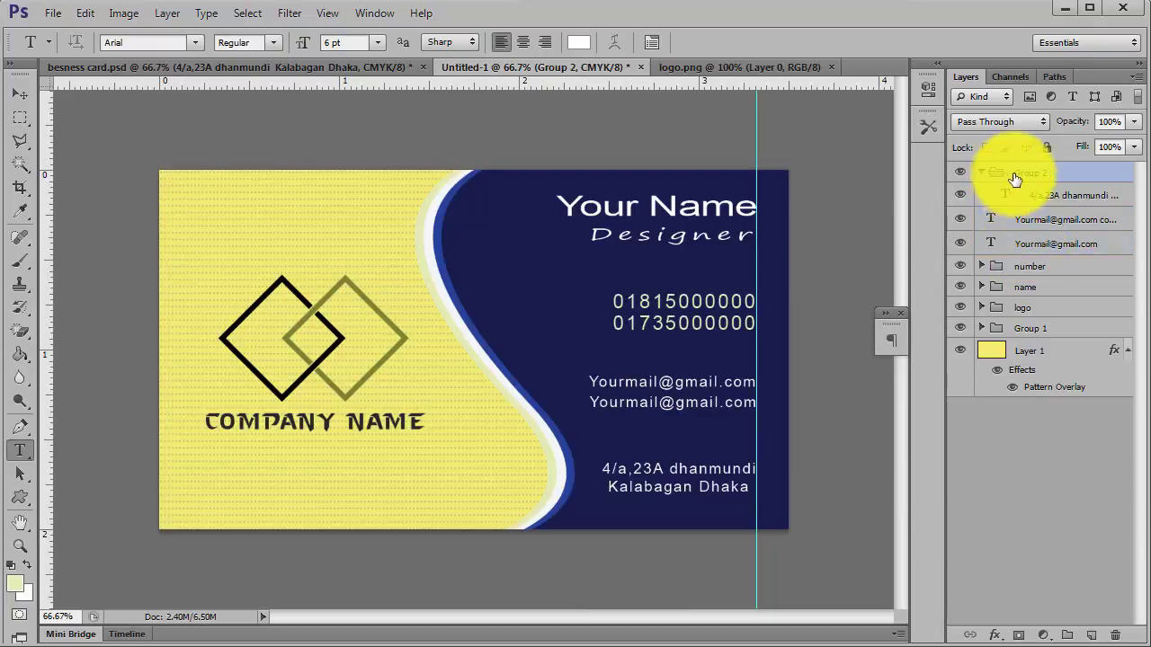
- Group the two e-mail text layers together into an email group
click(1027, 221)
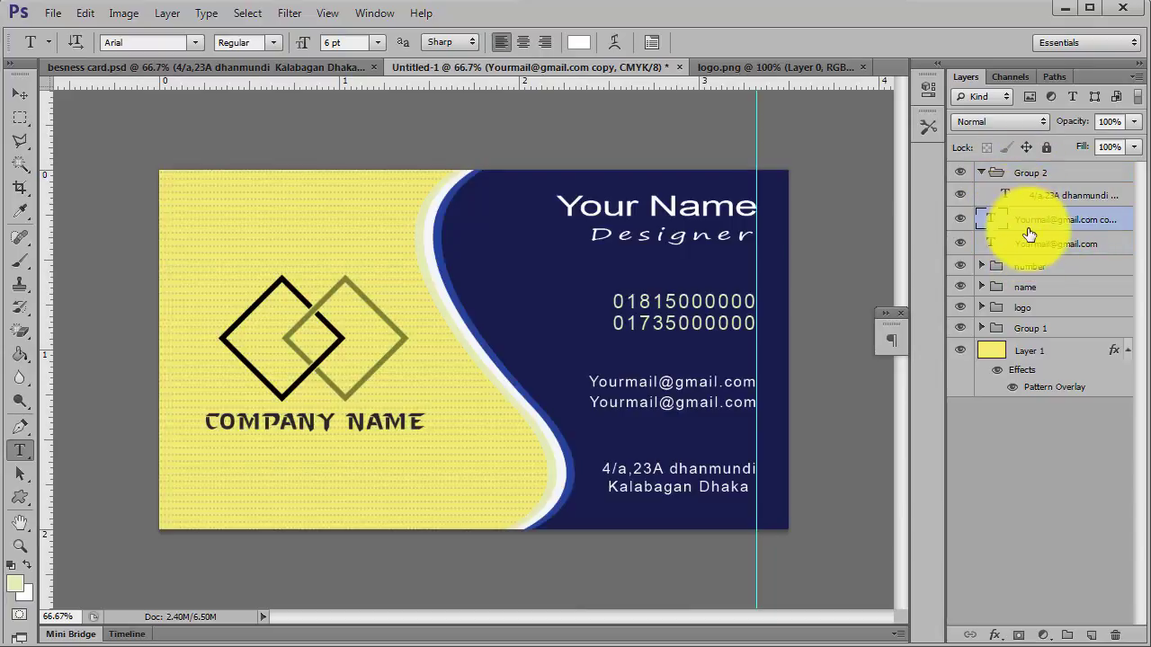
shift+click(1031, 243)
key(ctrl+g)
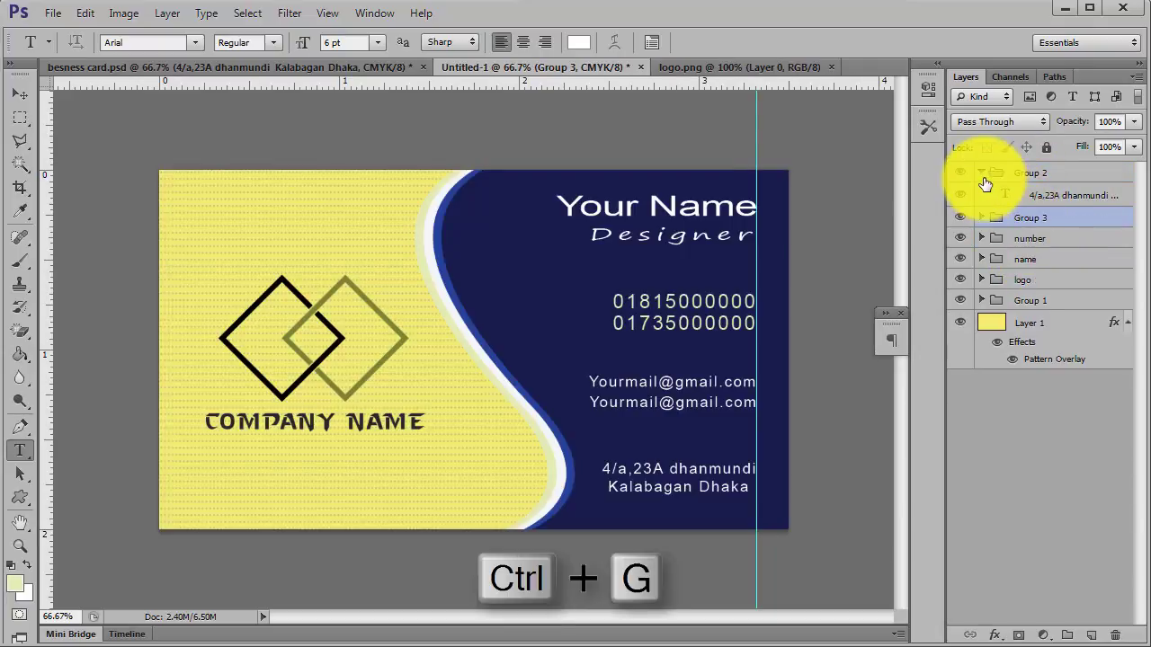
click(981, 173)
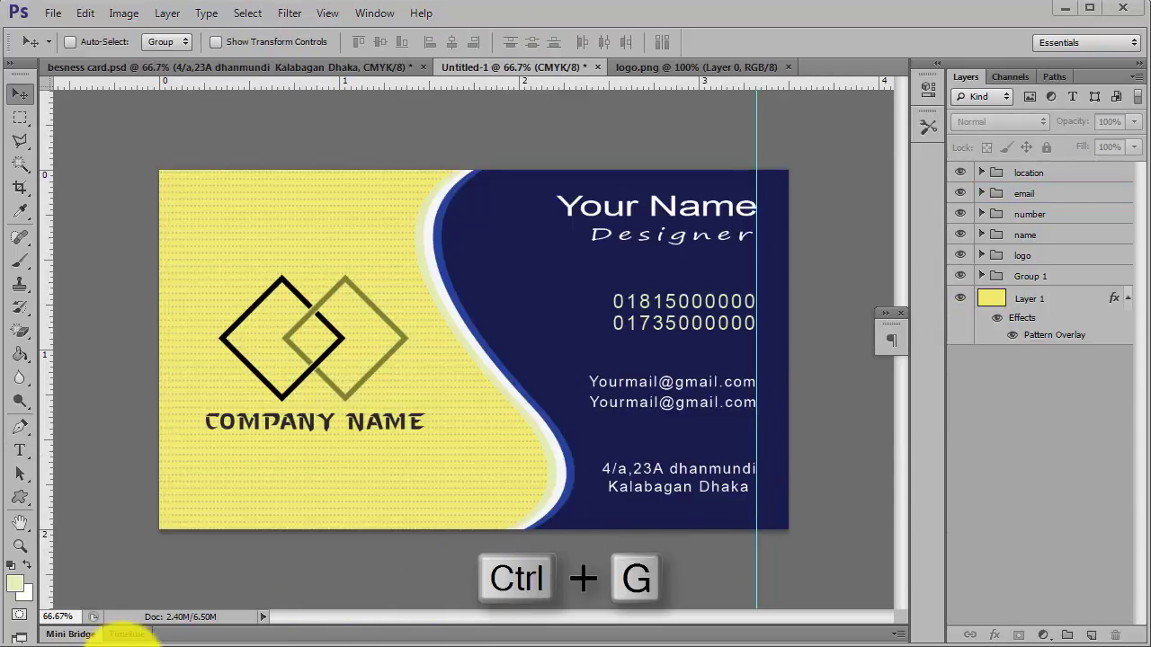
click(126, 638)
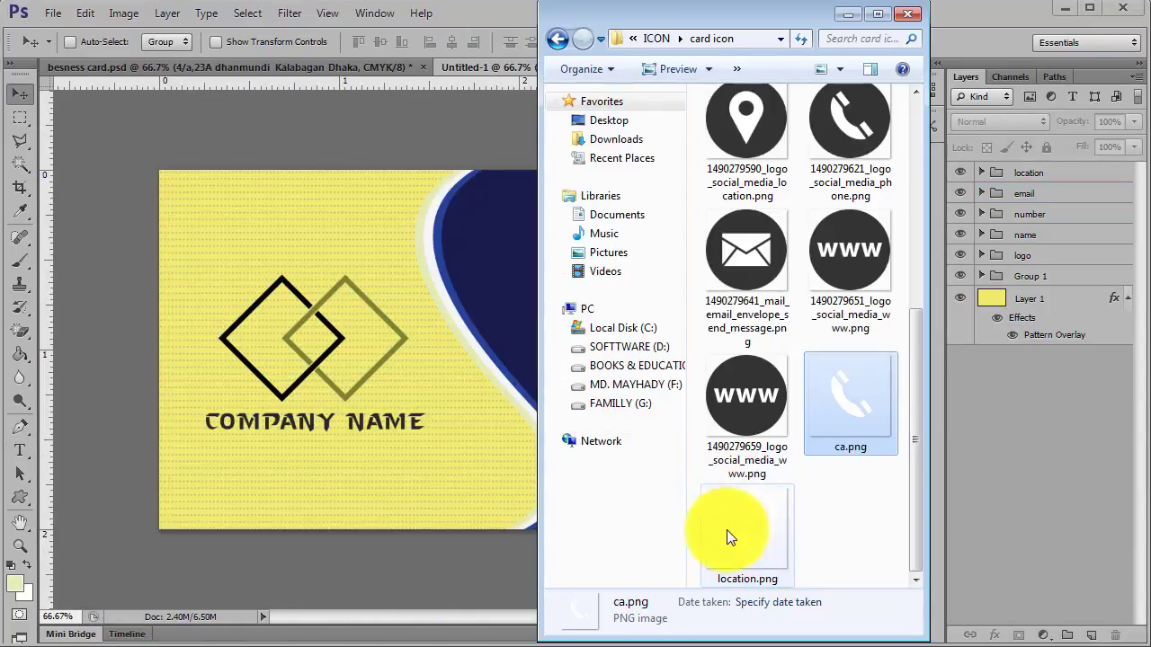
- Place ca.png as a small white phone icon just above the two phone numbers
click(846, 16)
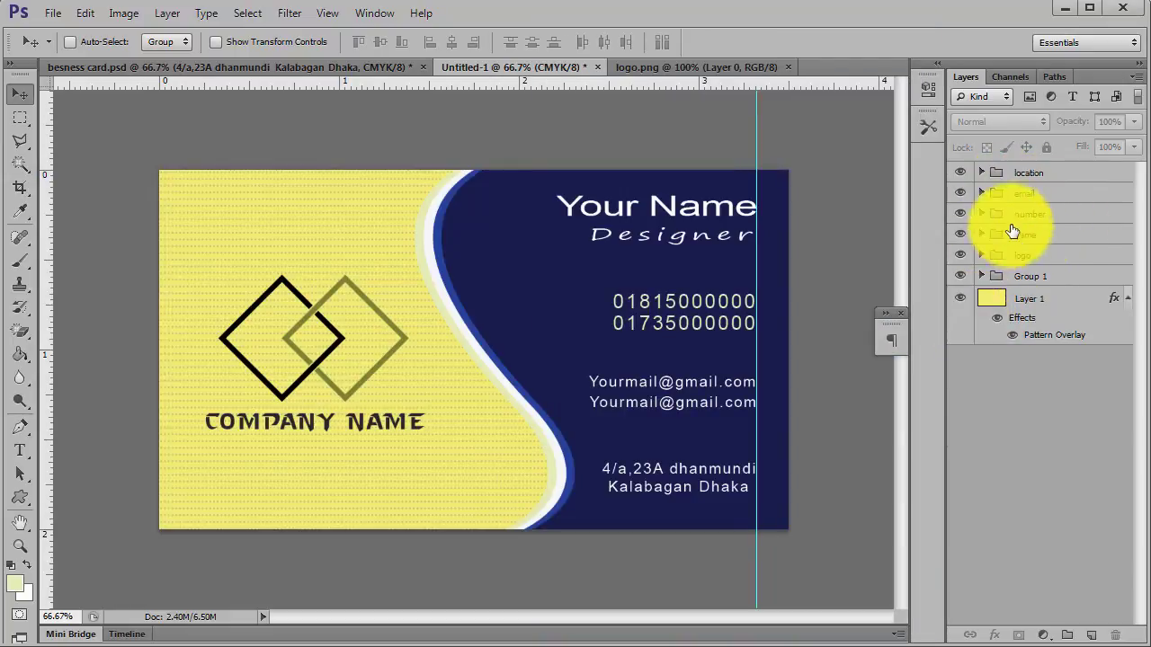
click(1023, 216)
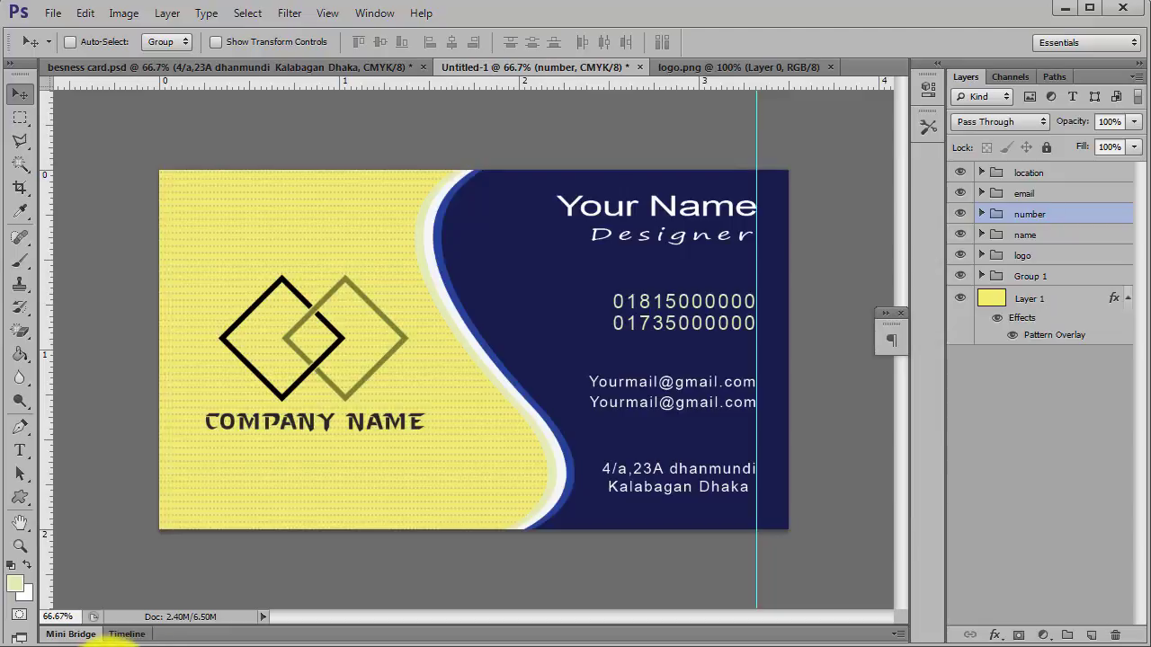
mouse_move(90, 638)
click(103, 634)
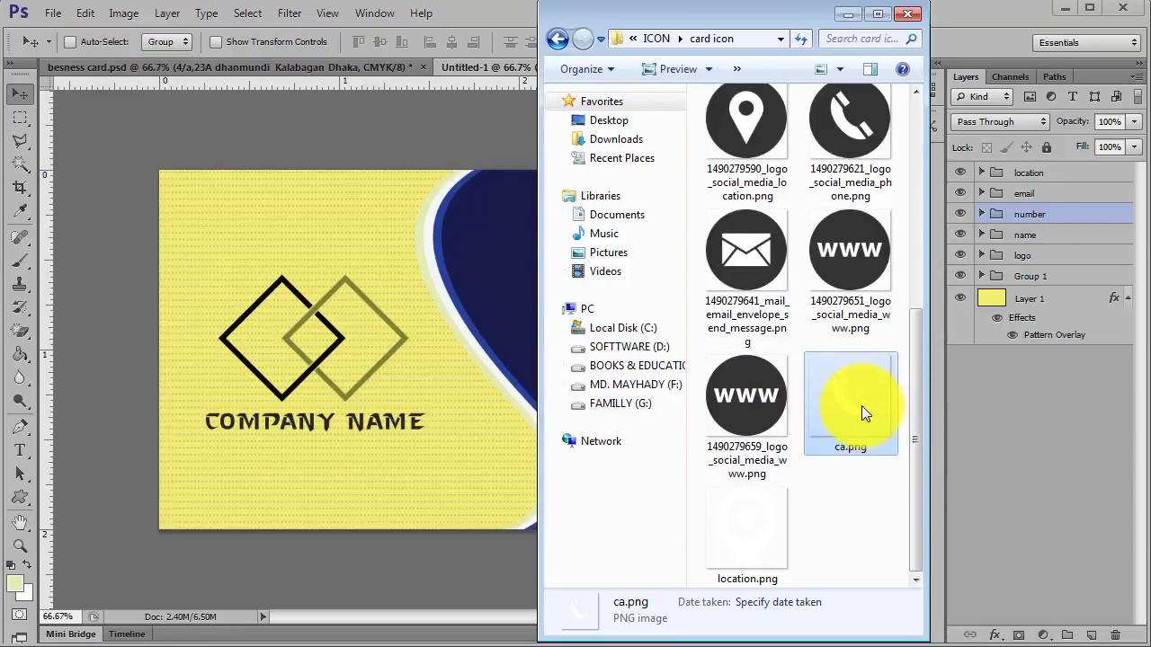
mouse_move(861, 406)
mouse_down()
mouse_move(471, 67)
mouse_move(424, 295)
mouse_up()
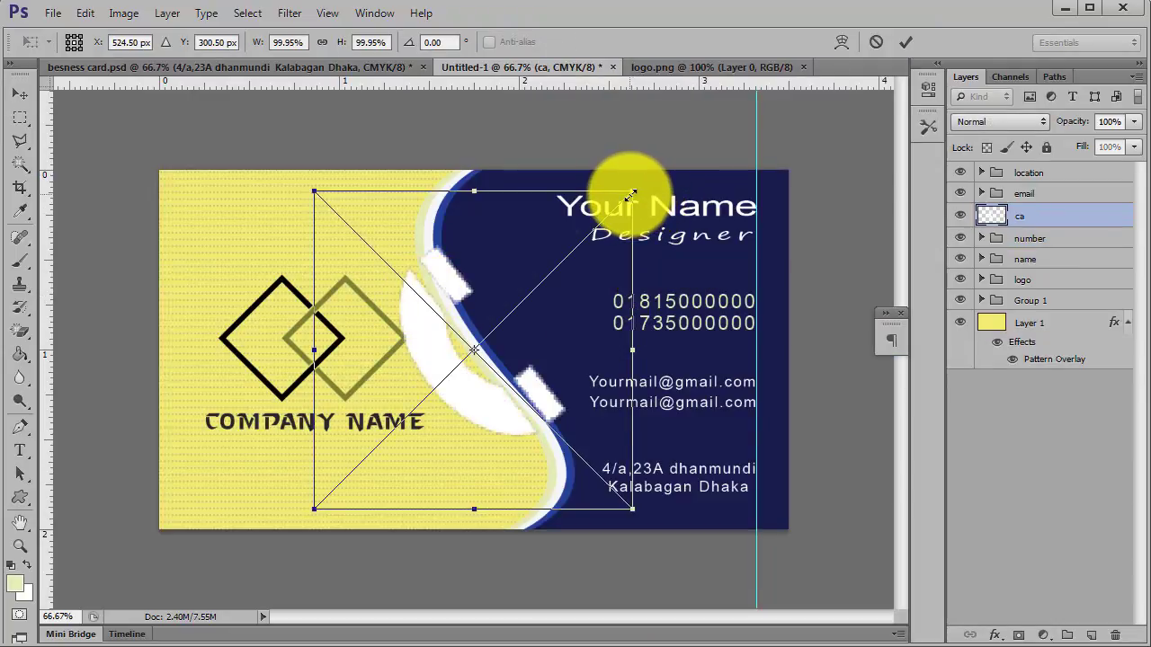
drag(631, 193, 354, 507)
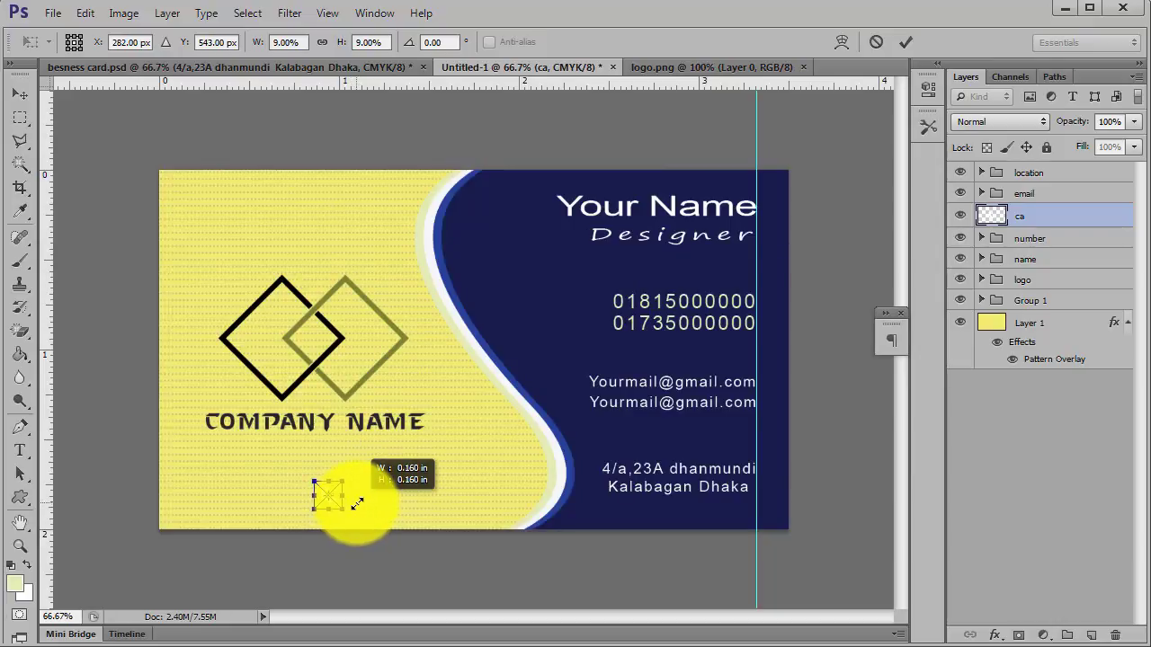
drag(356, 504, 364, 494)
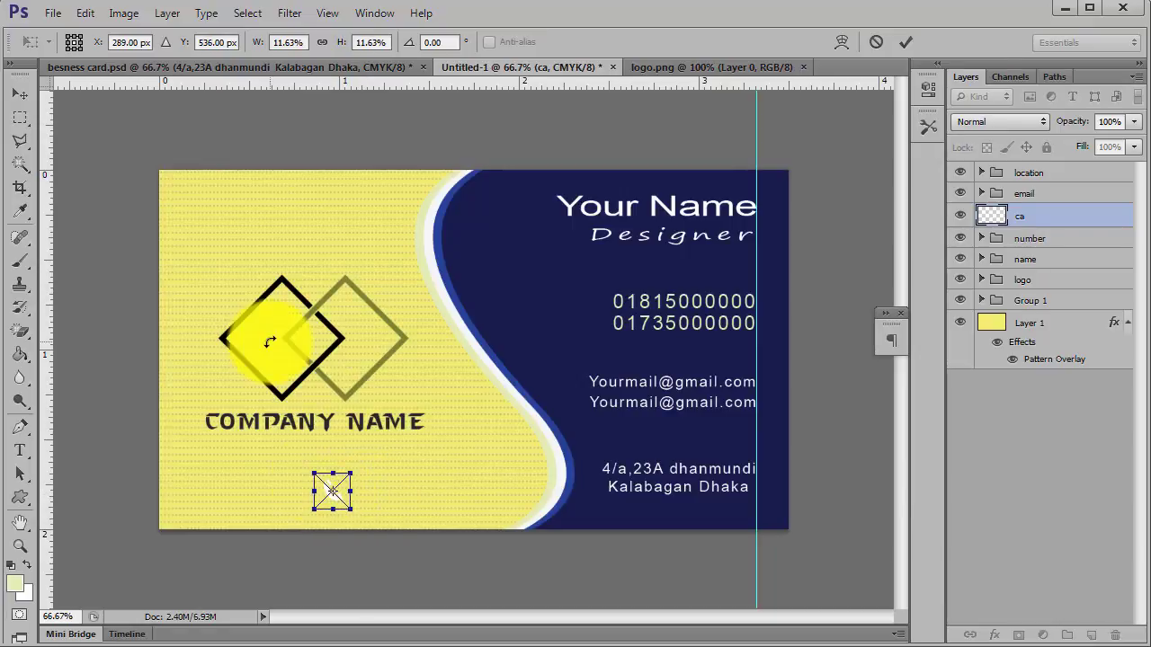
click(21, 94)
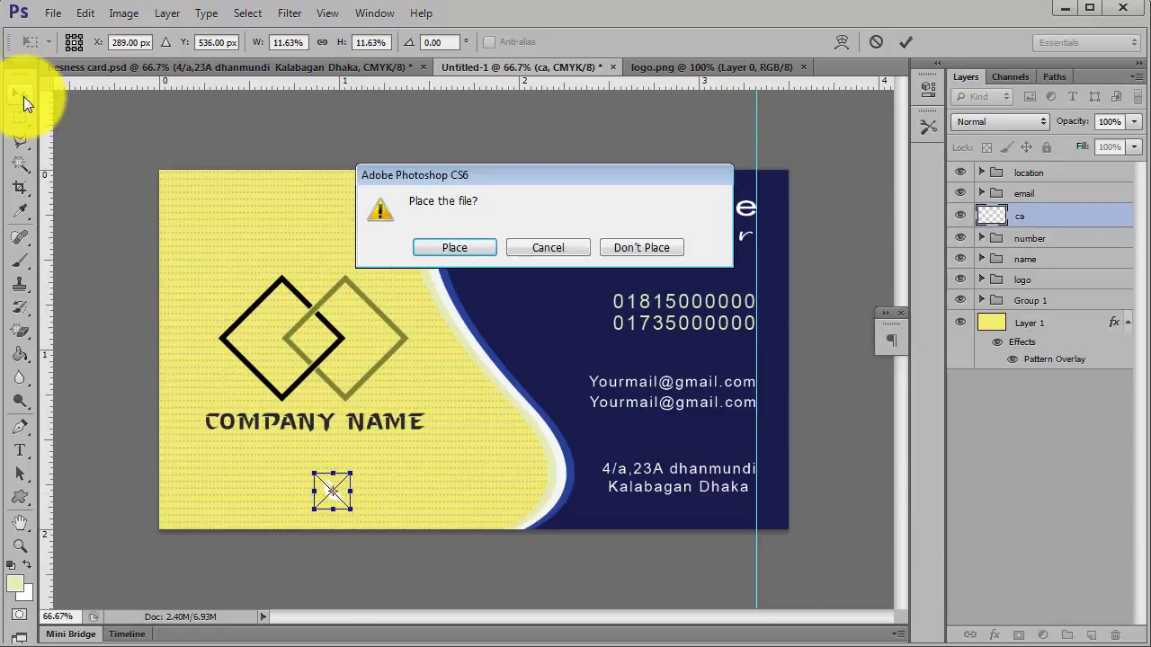
click(485, 248)
mouse_move(335, 485)
mouse_down()
mouse_move(669, 276)
mouse_move(675, 287)
mouse_up()
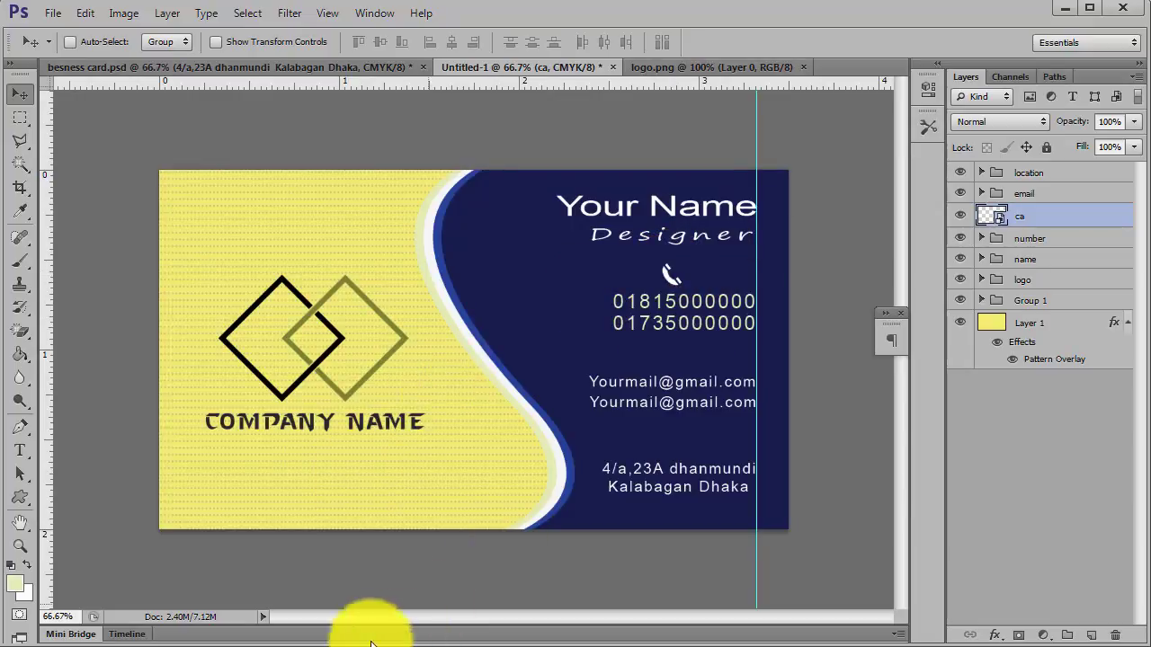
- Move the phone icon layer inside the number group
mouse_move(984, 202)
mouse_down()
mouse_move(1014, 226)
mouse_move(1014, 252)
mouse_move(1014, 241)
mouse_up()
click(981, 214)
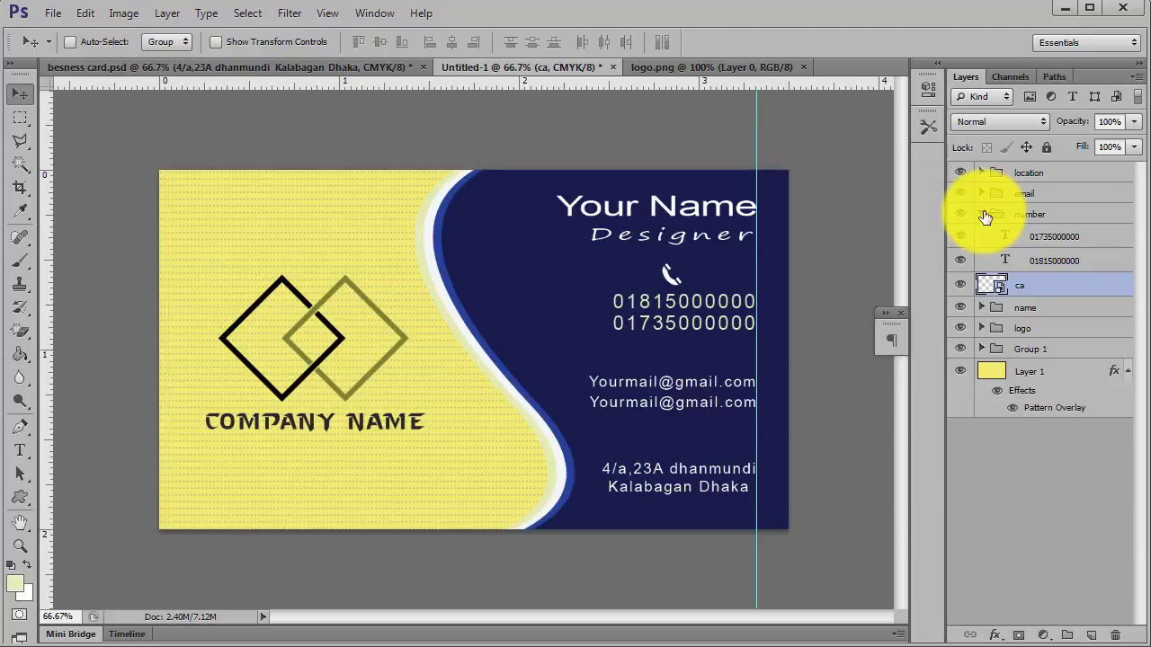
click(982, 214)
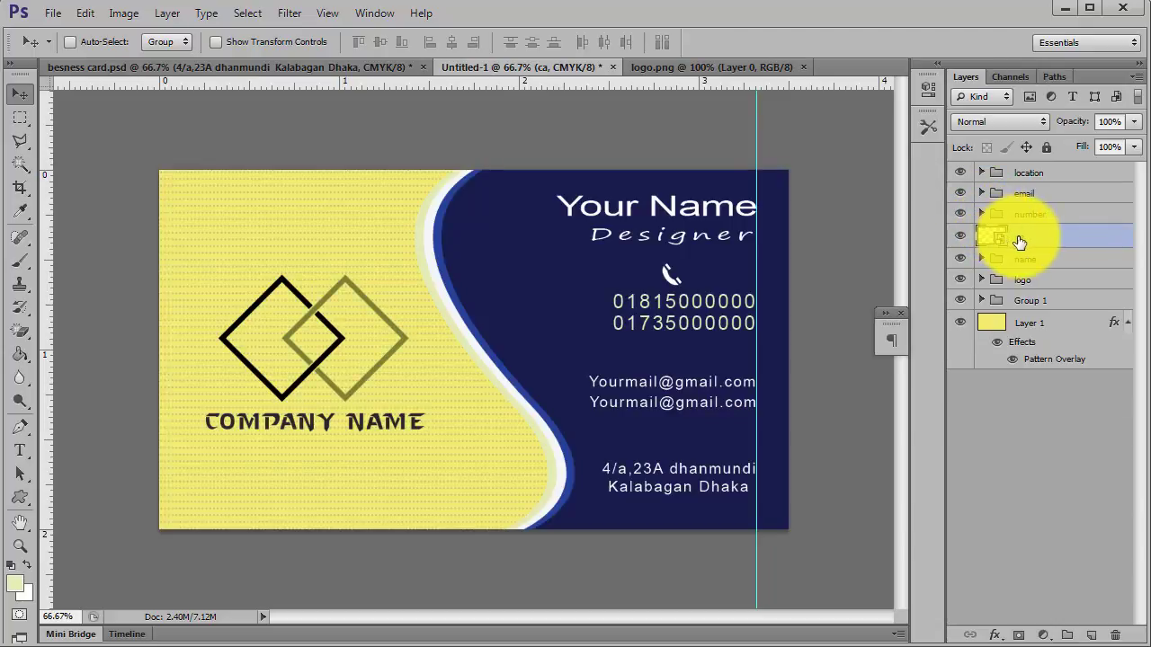
drag(1014, 239, 1023, 218)
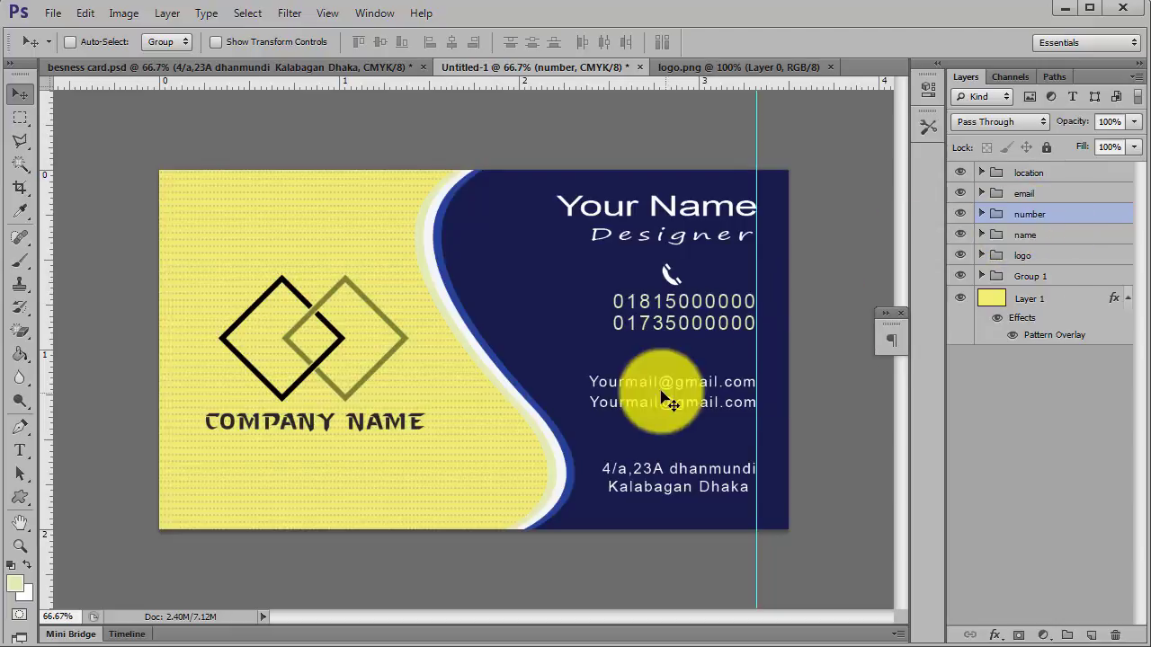
click(983, 194)
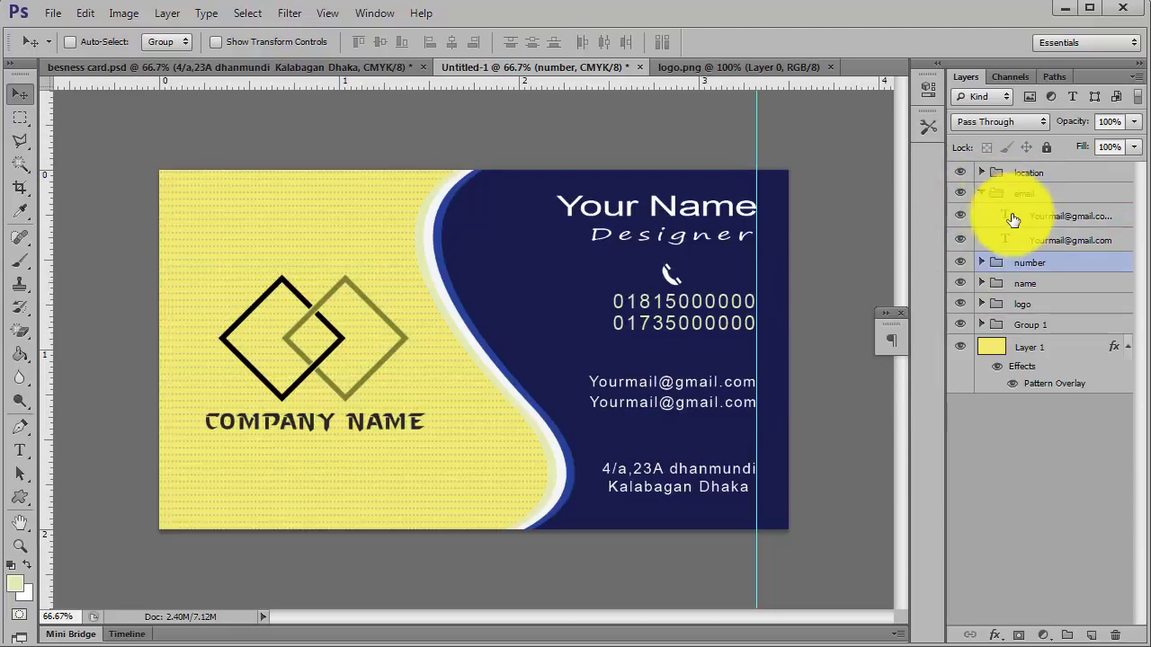
drag(1016, 222, 1019, 193)
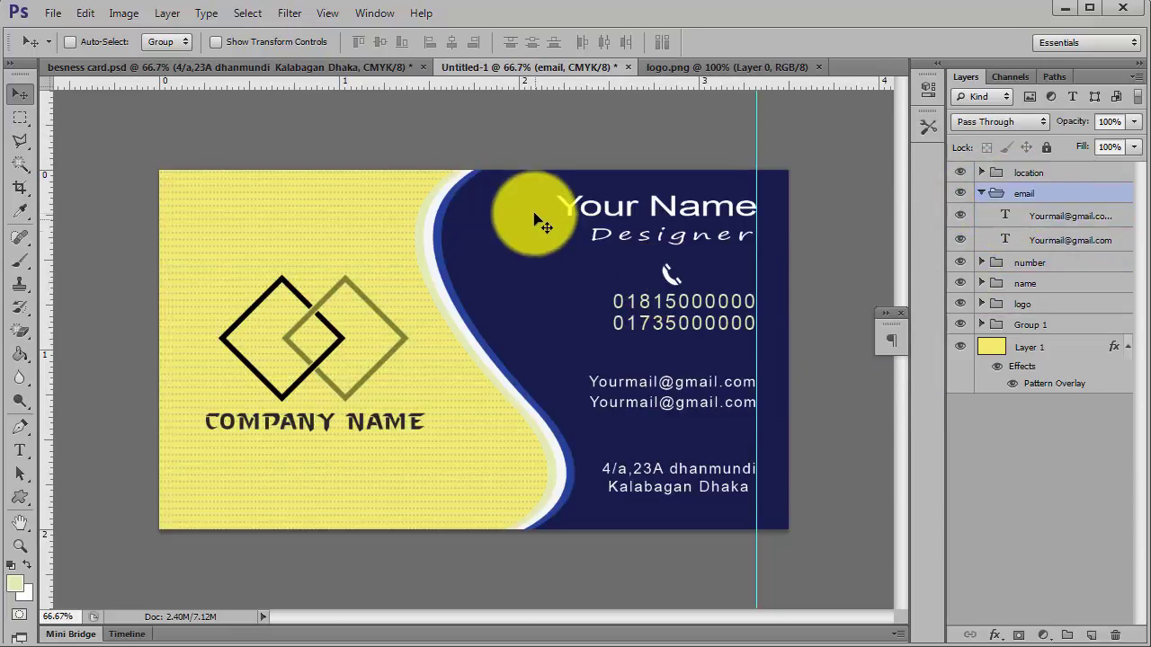
- Place the envelope PNG from the icon folder onto the card, scaled down small
click(119, 640)
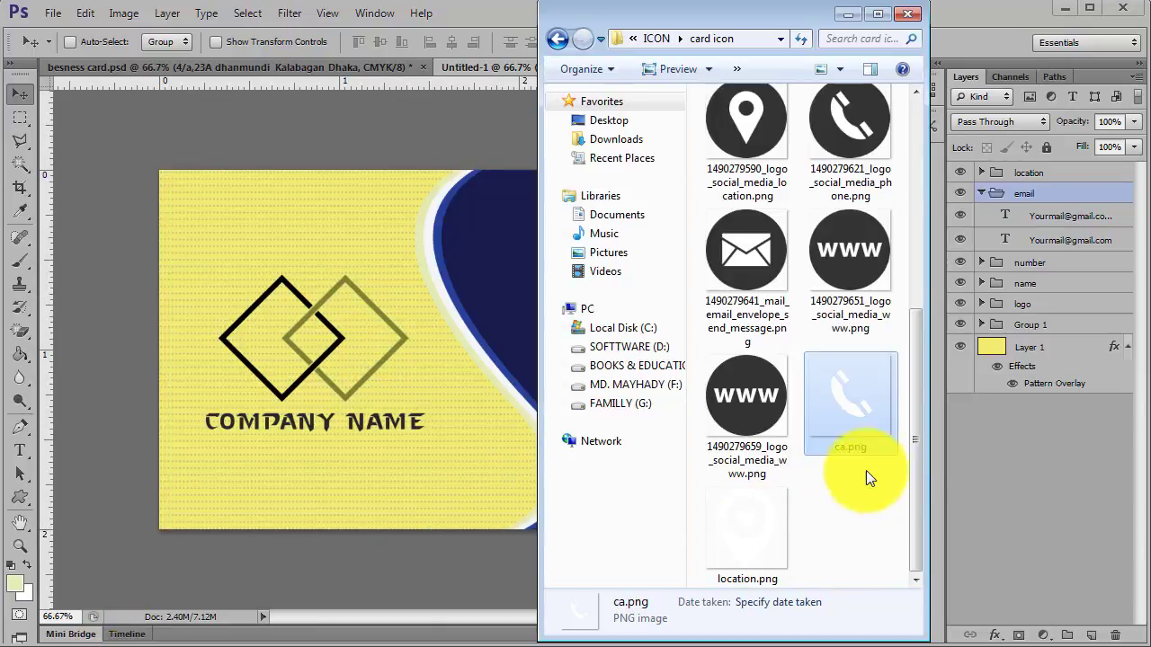
drag(912, 481, 915, 240)
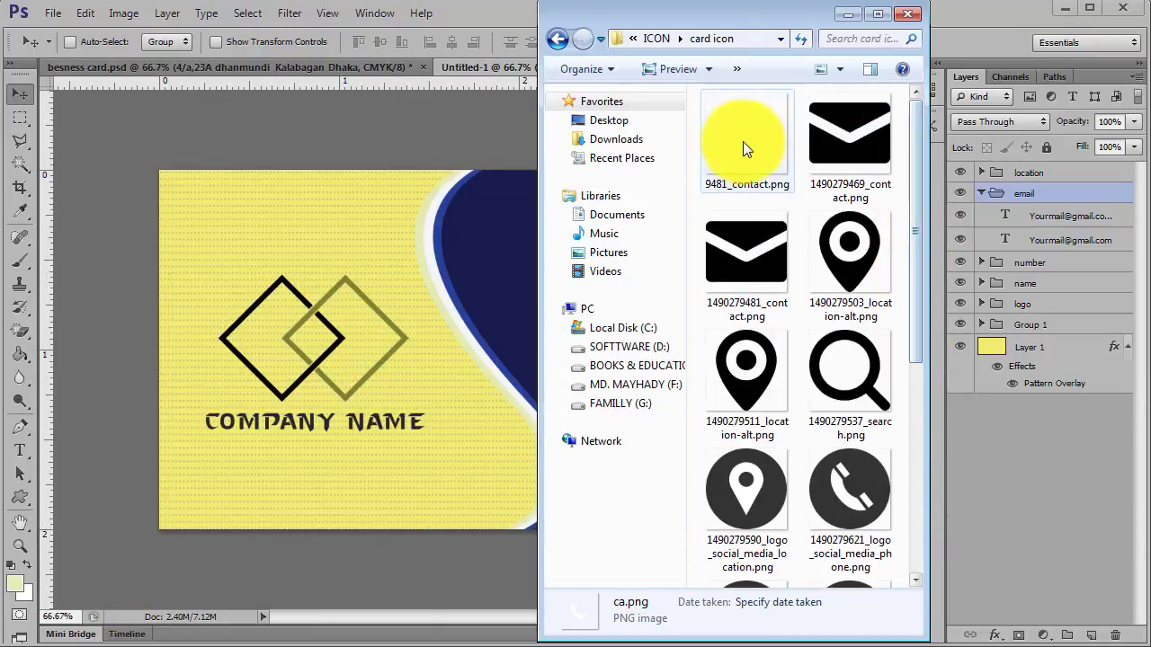
mouse_move(742, 141)
mouse_down()
mouse_move(619, 311)
mouse_move(437, 367)
mouse_up()
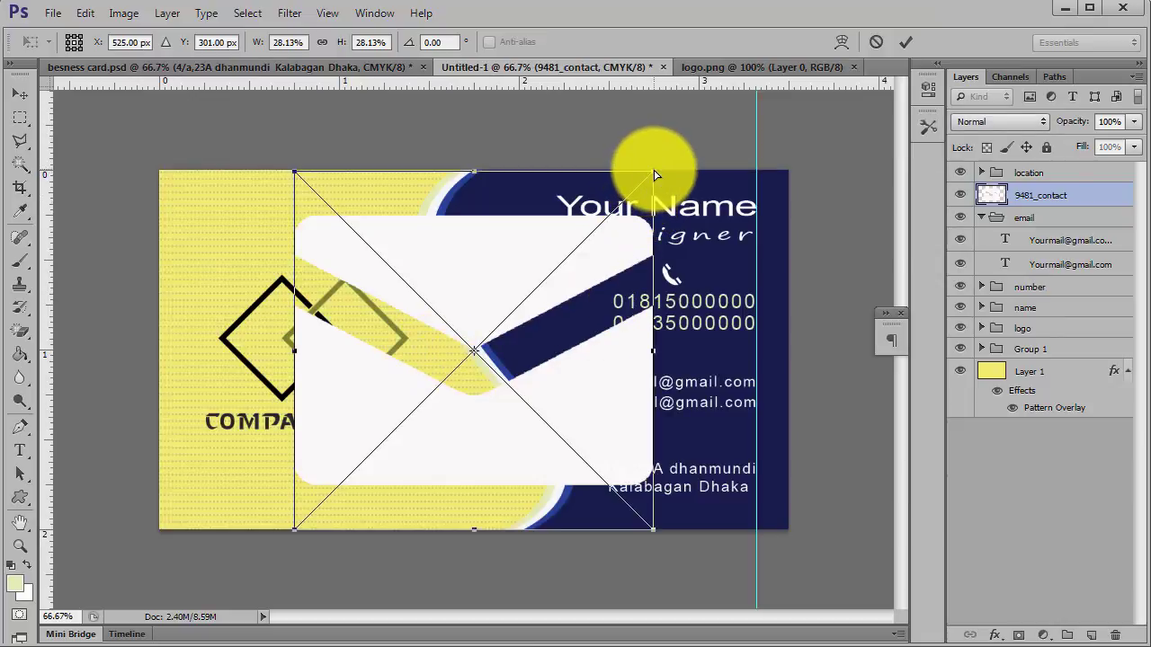
drag(653, 169, 513, 298)
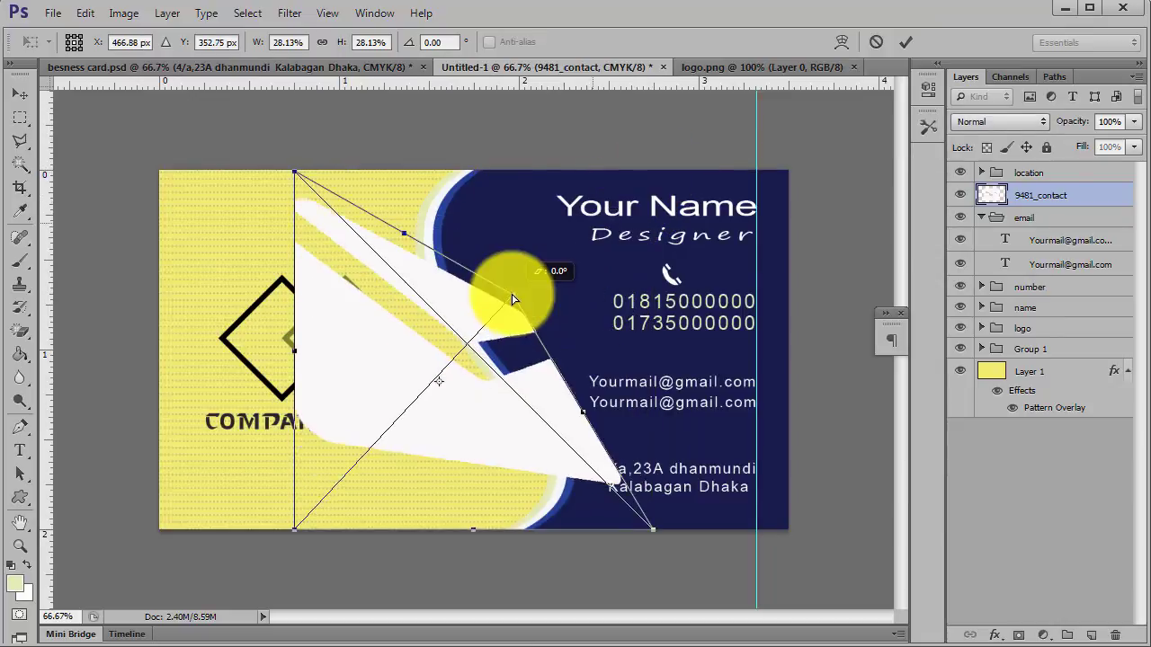
key(ctrl+z)
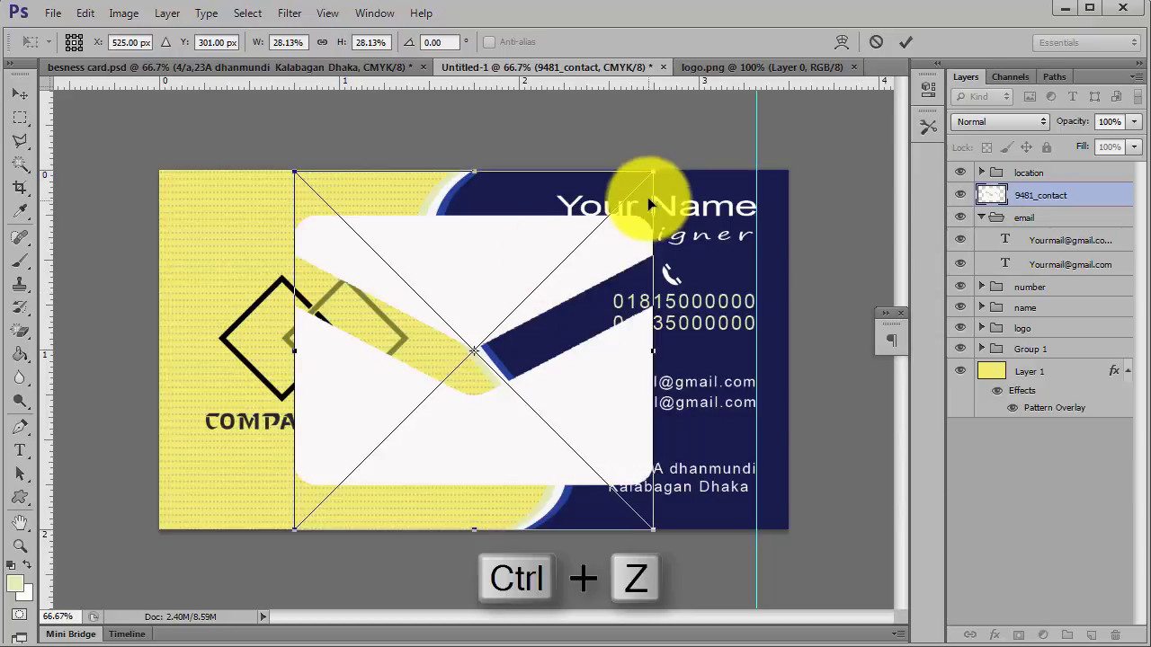
mouse_move(654, 171)
mouse_down()
mouse_move(468, 348)
mouse_move(295, 481)
mouse_up()
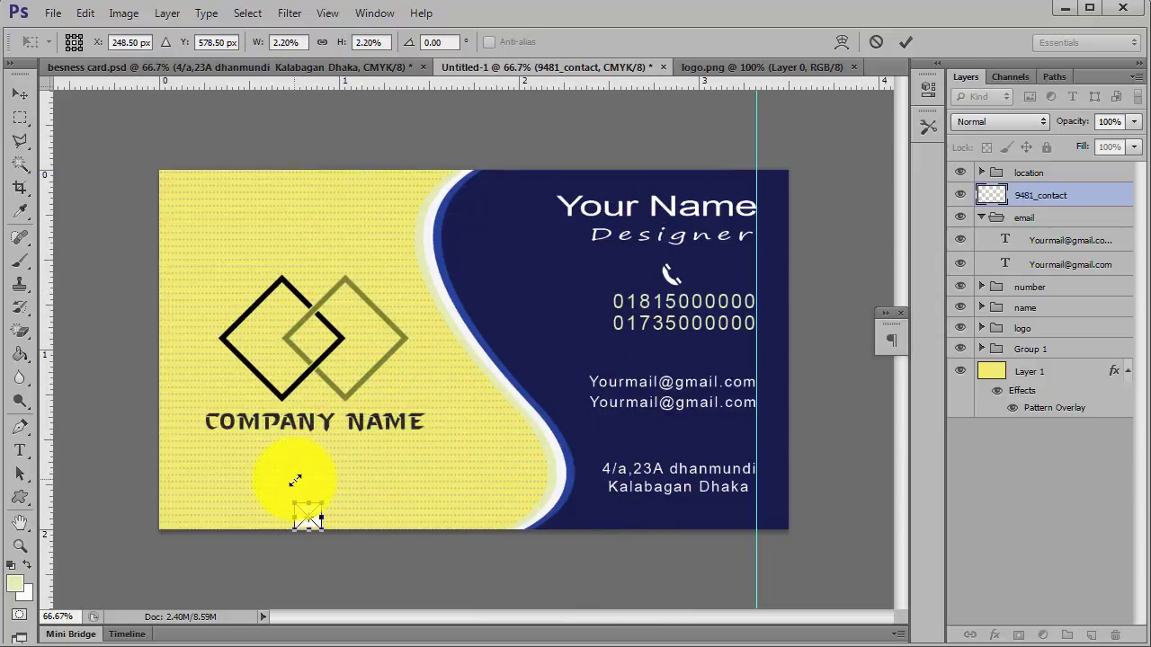
click(20, 94)
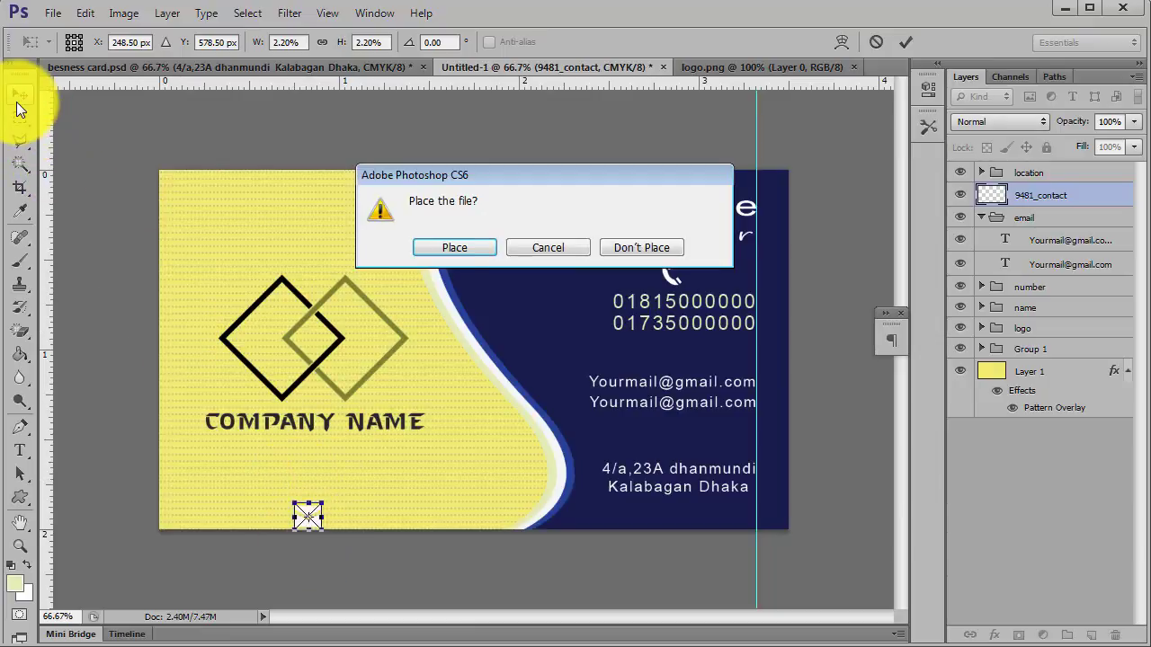
click(436, 246)
- Move the envelope icon above the two e-mail lines and shrink it slightly
drag(316, 513, 673, 361)
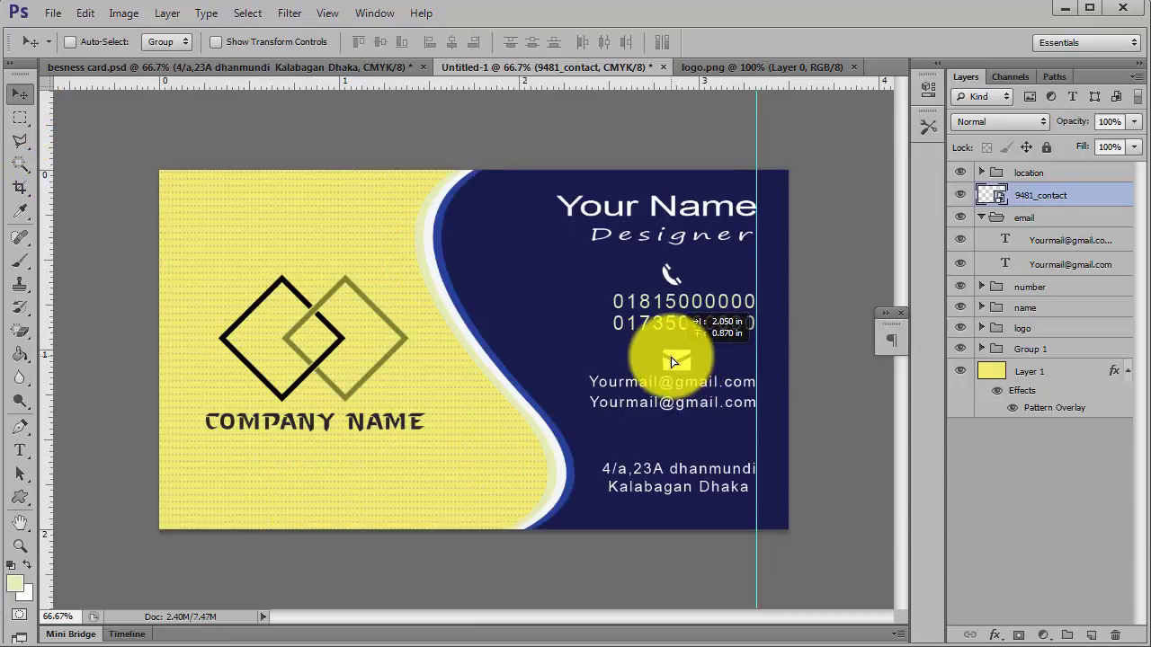
key(ctrl+t)
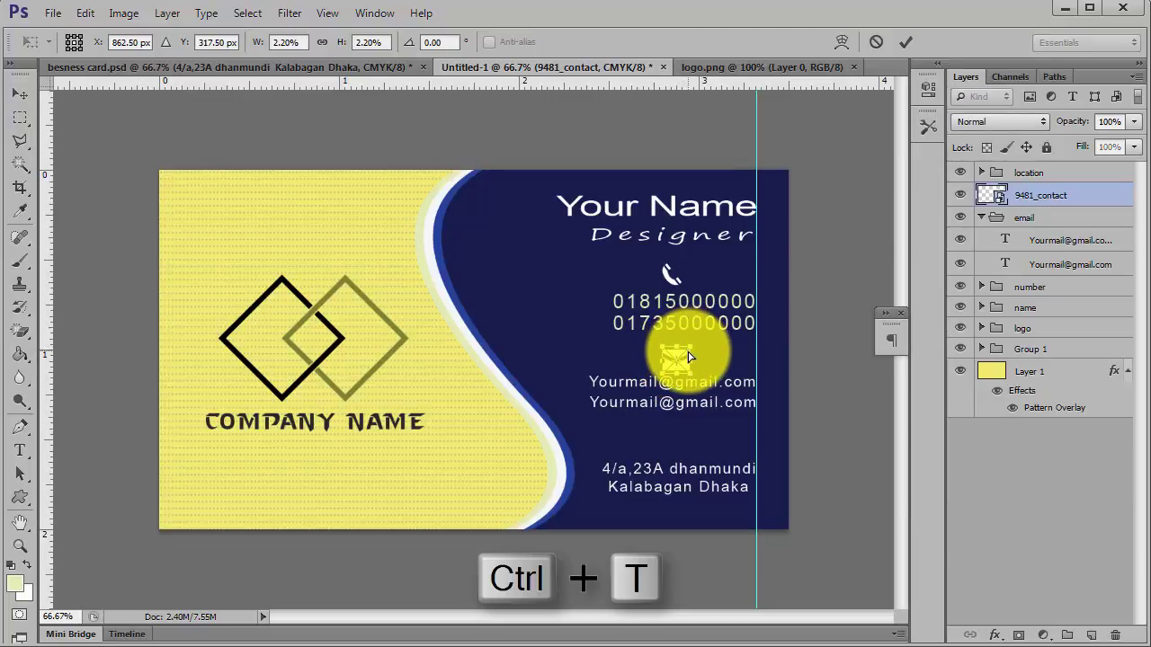
drag(688, 353, 683, 362)
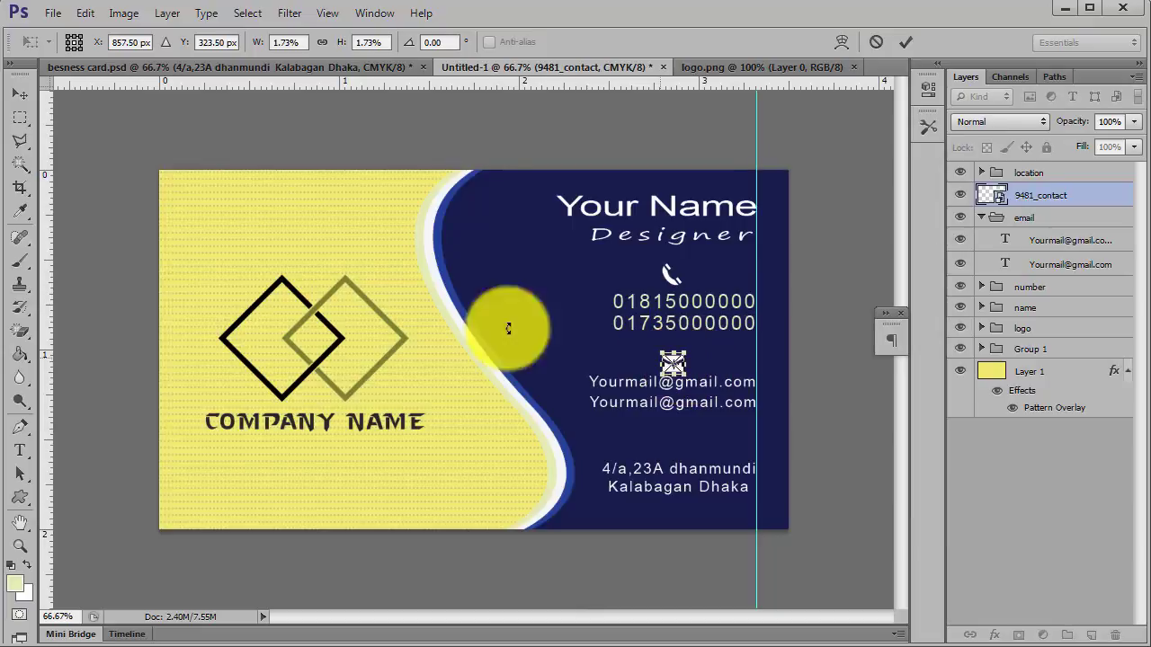
click(23, 96)
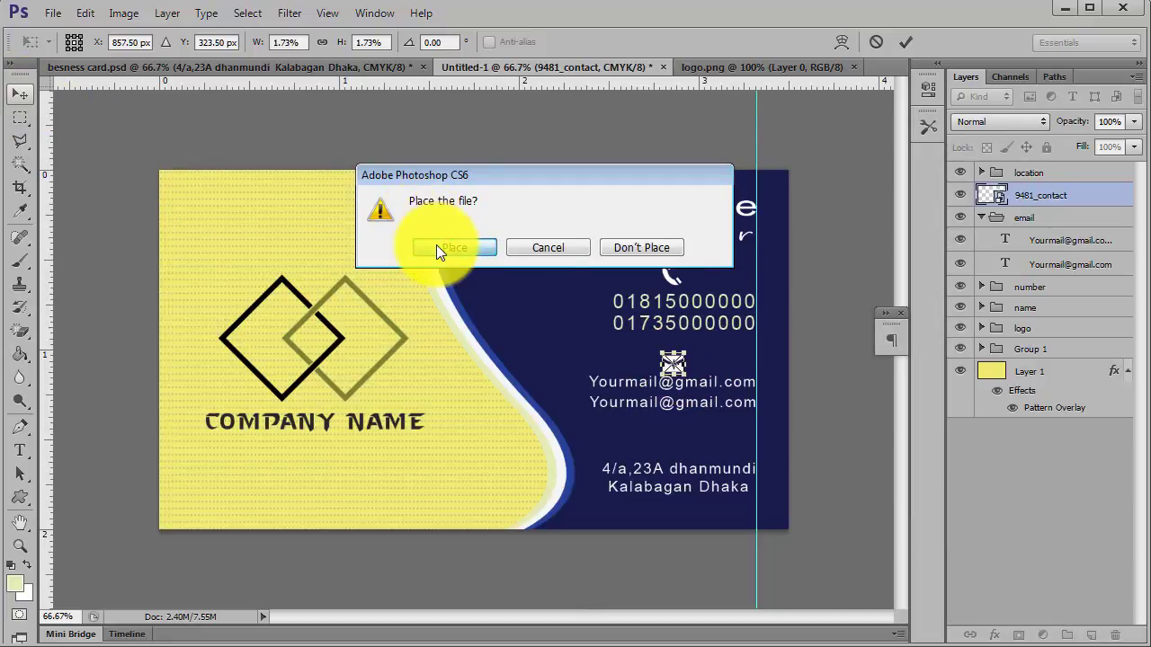
click(436, 245)
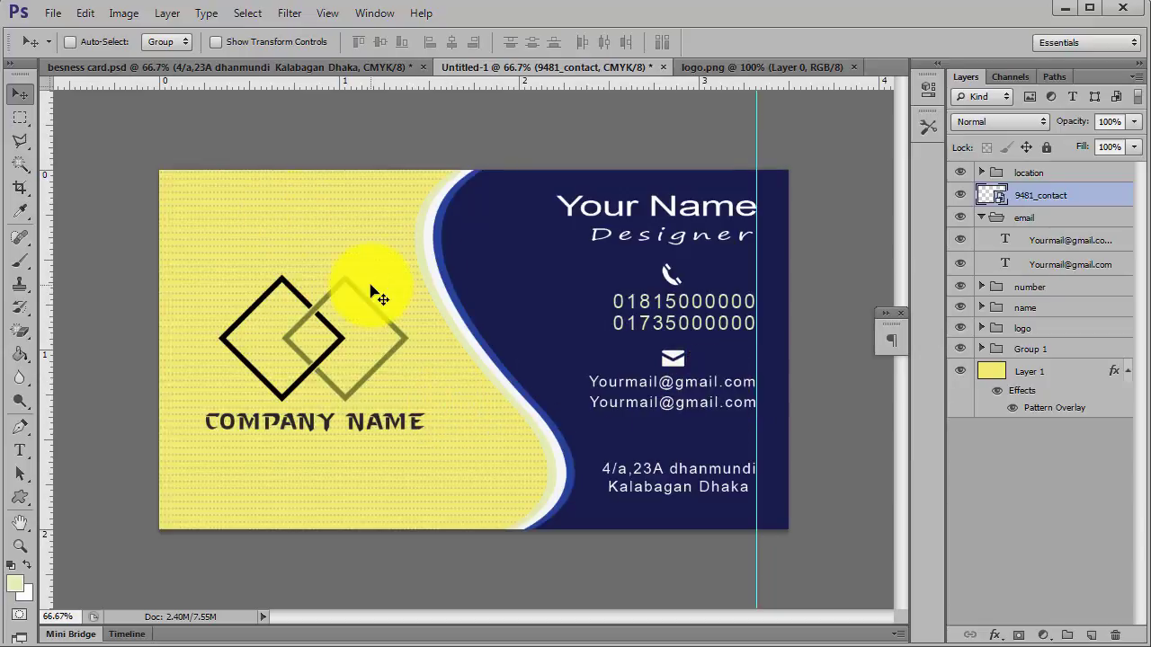
- Drag location.png from the card icon folder into the Photoshop document
click(126, 640)
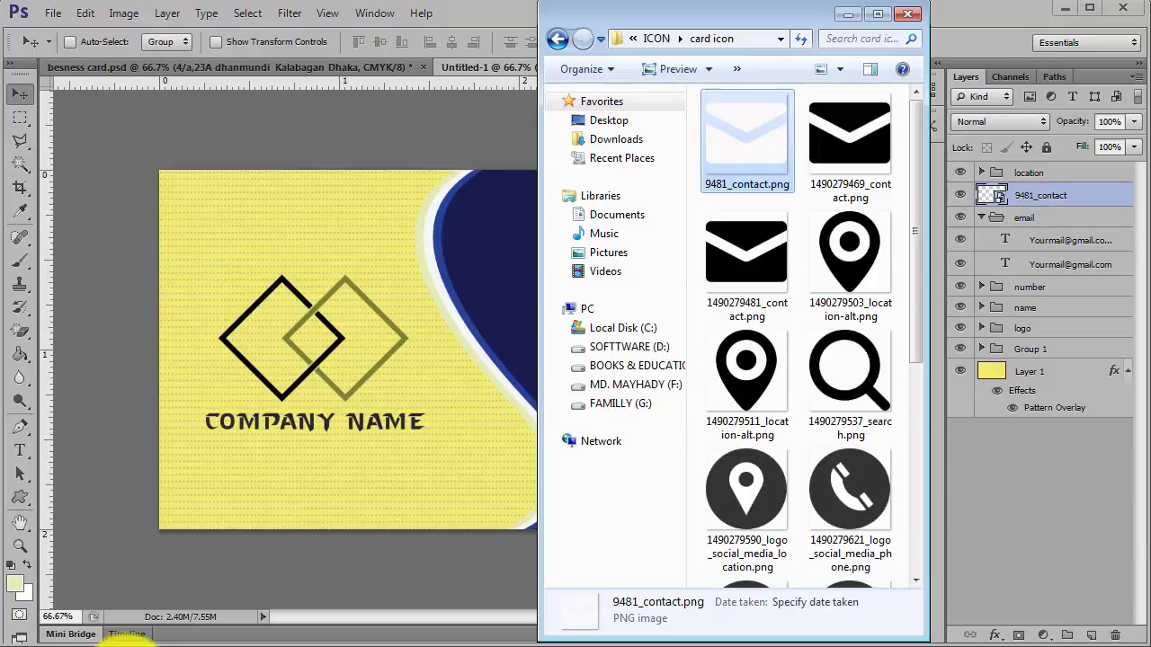
scroll(913, 243, down, 2)
scroll(926, 324, down, 3)
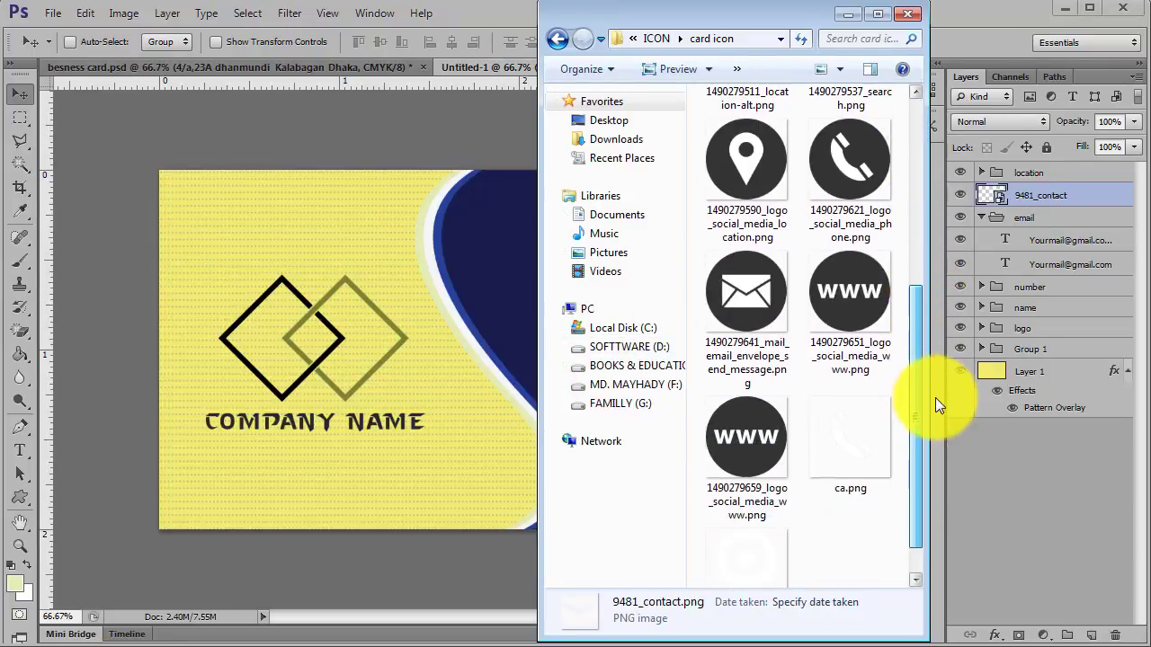
drag(767, 534, 741, 542)
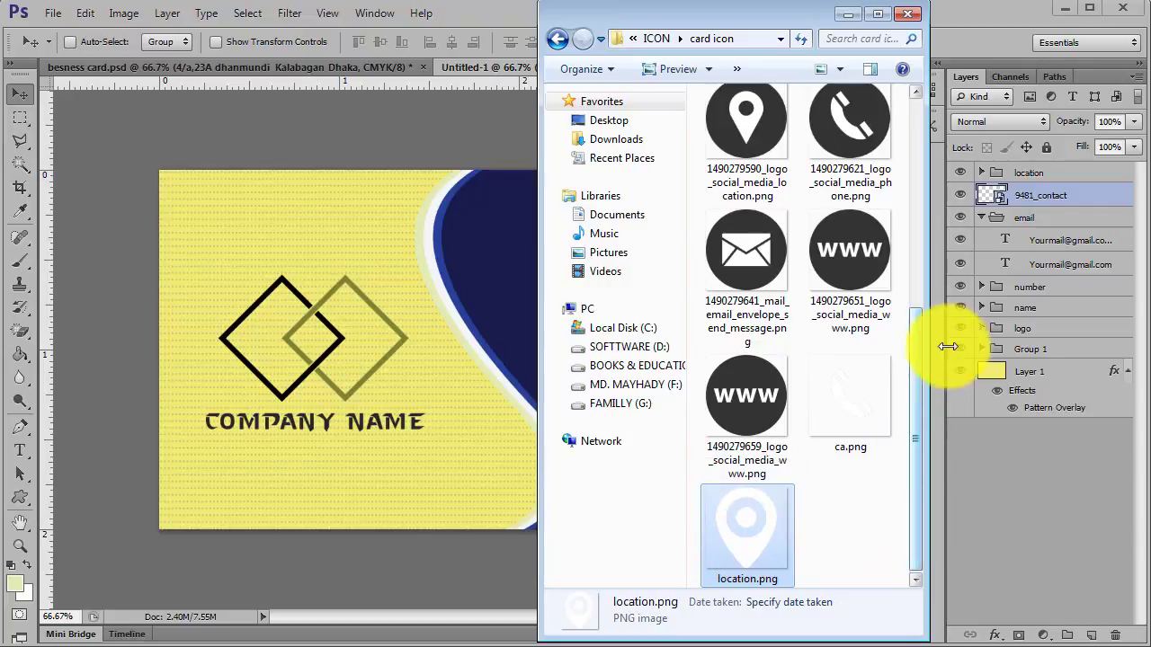
mouse_move(742, 541)
mouse_down()
mouse_move(759, 531)
mouse_move(432, 370)
mouse_up()
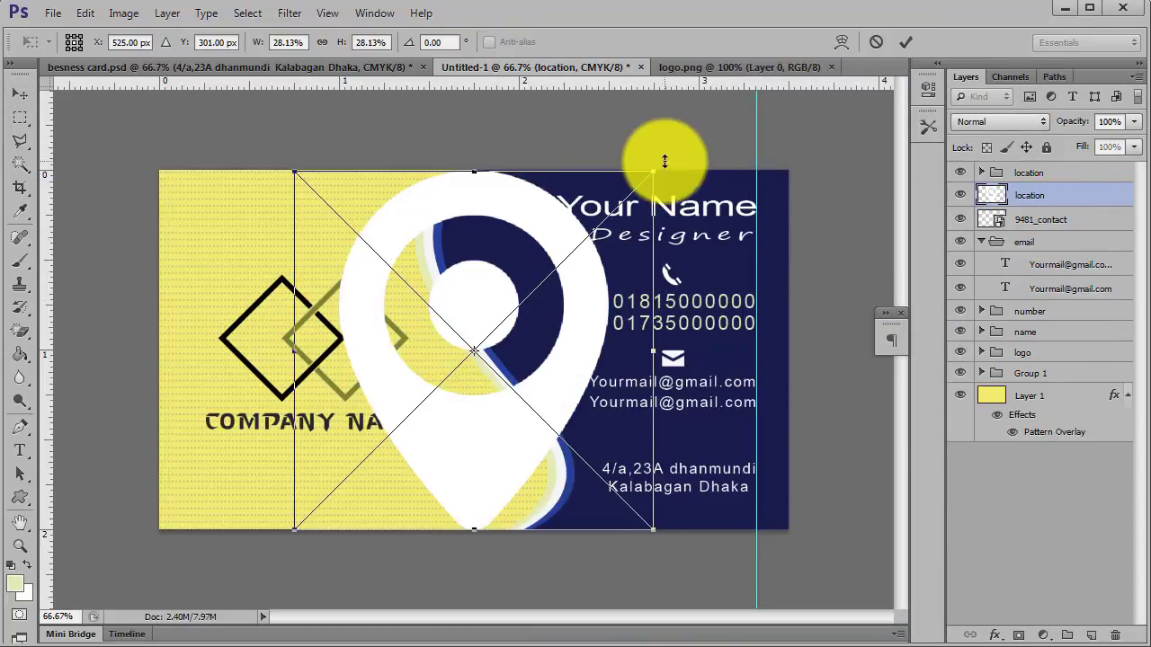
- Scale the location pin down small, place it, and move it above the address
drag(653, 169, 351, 538)
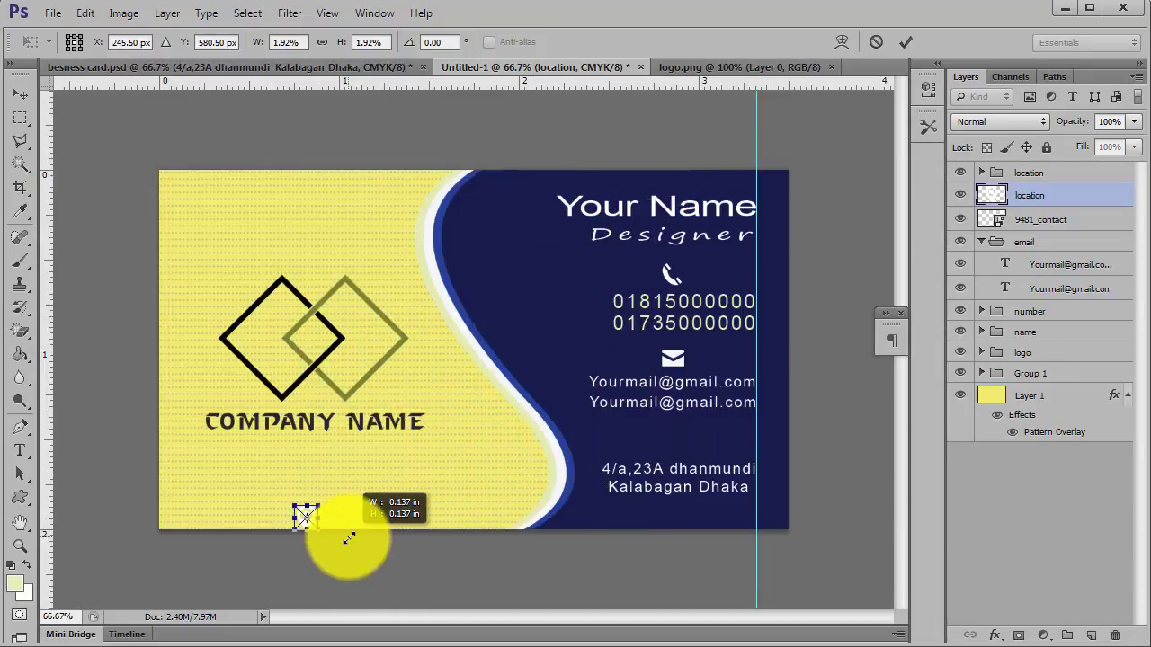
drag(351, 538, 358, 529)
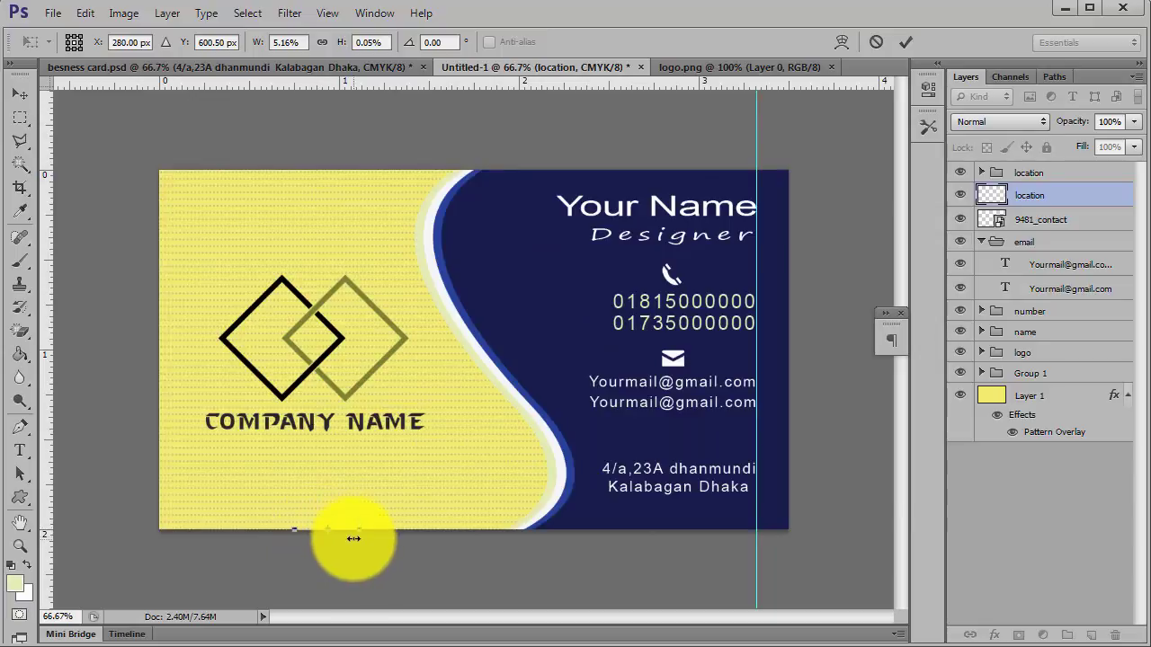
key(ctrl+z)
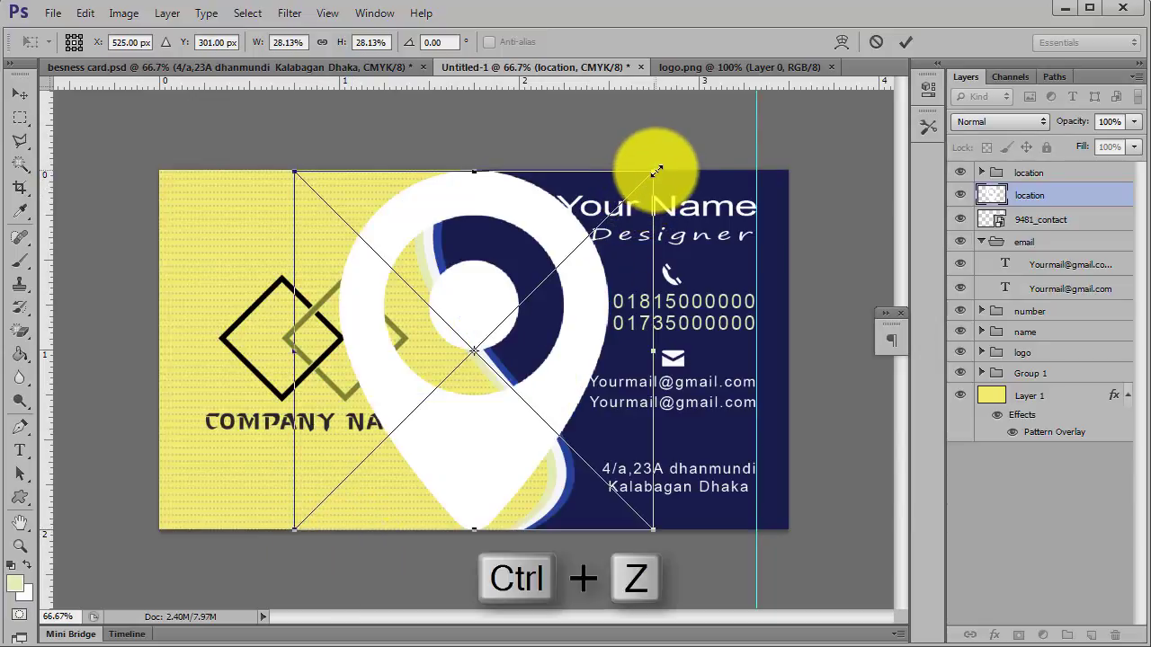
drag(657, 169, 340, 516)
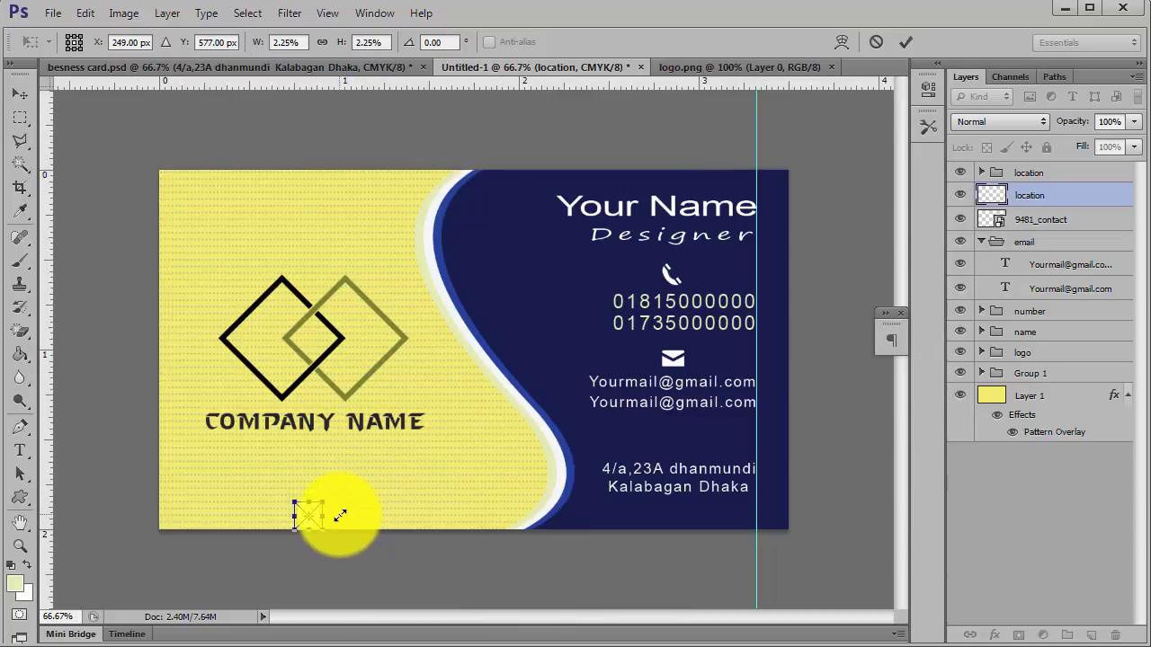
click(19, 95)
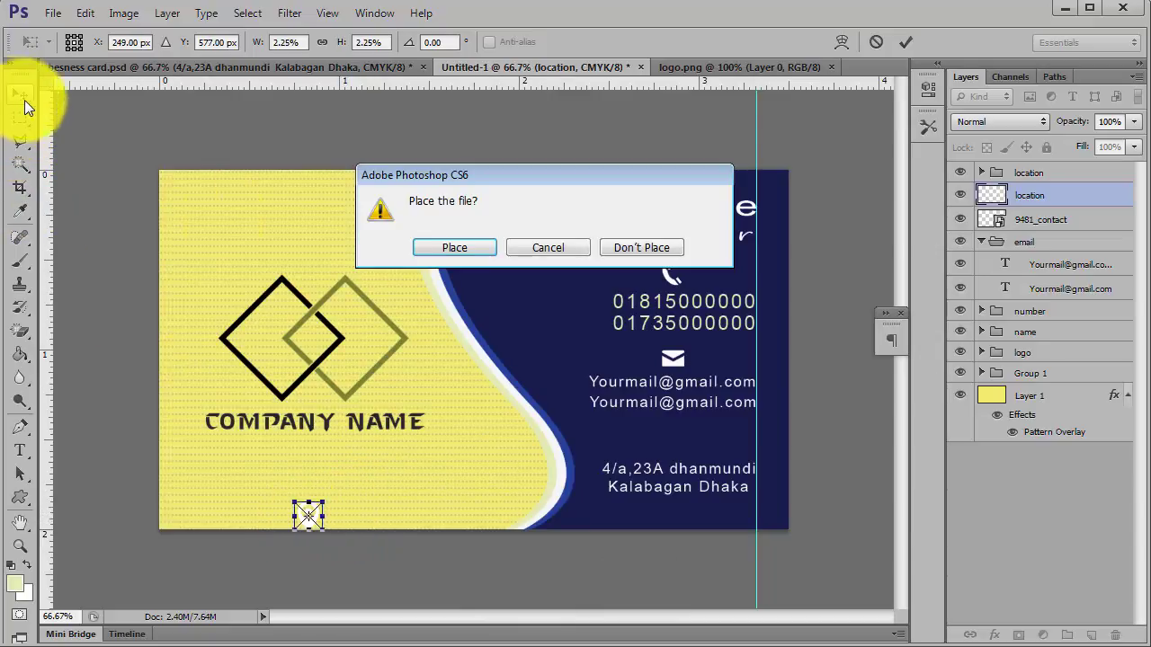
click(462, 246)
drag(316, 517, 672, 443)
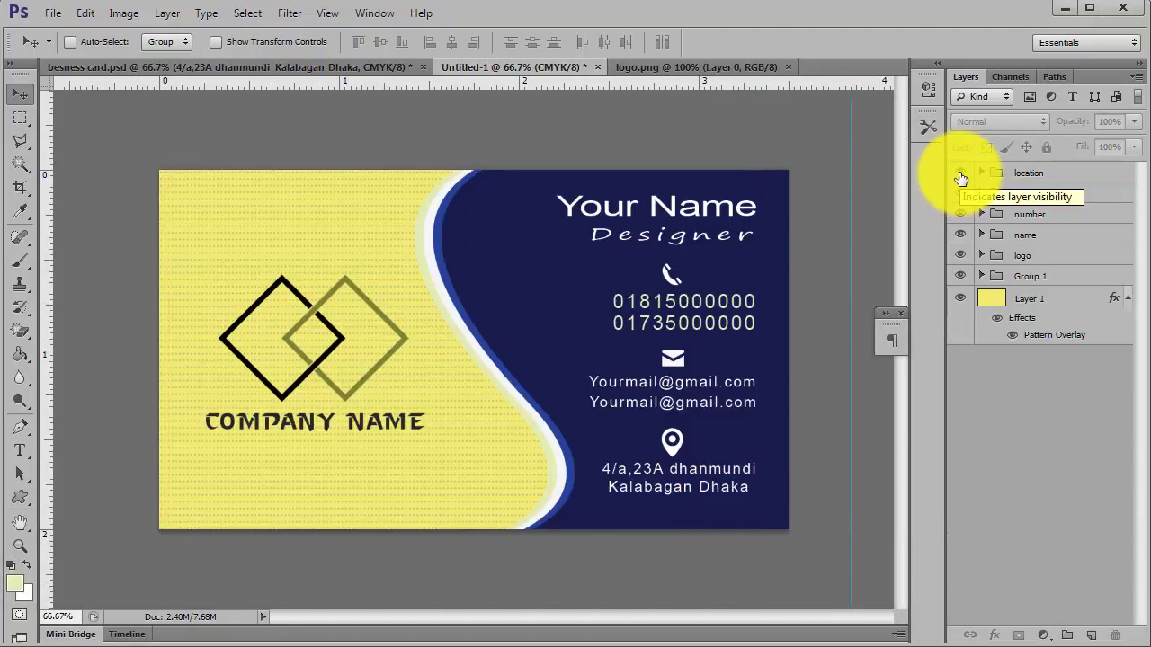
- Hide the e-mail, number, name and designer contact groups, keeping the logo and navy shape visible
drag(961, 177, 963, 229)
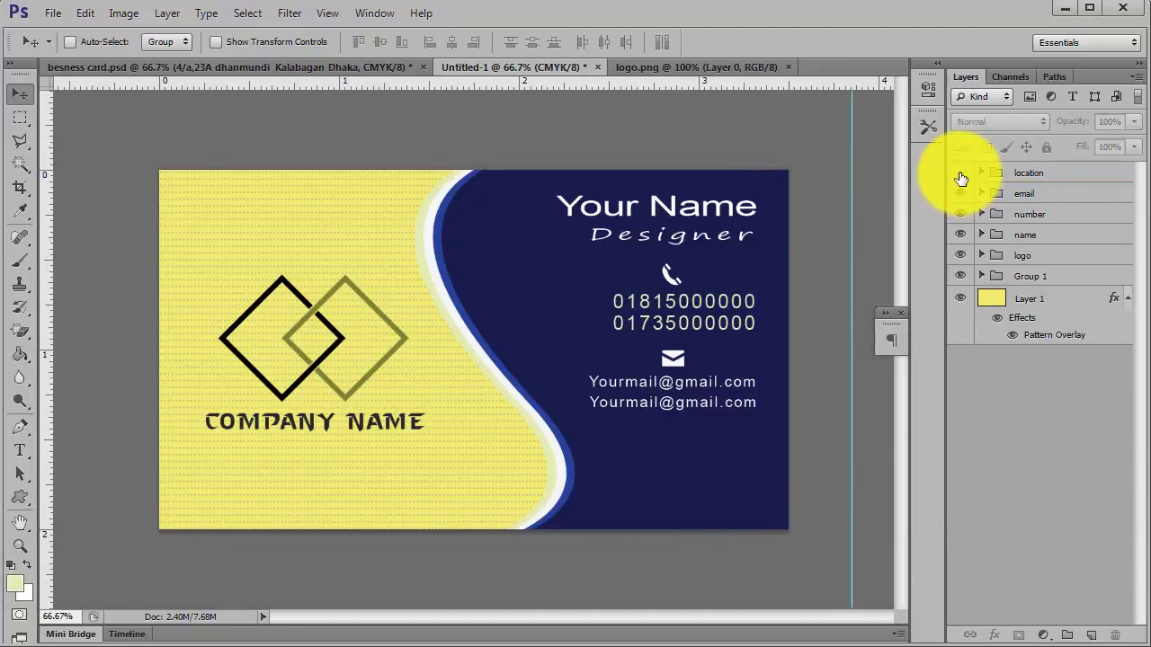
drag(963, 229, 961, 257)
click(961, 258)
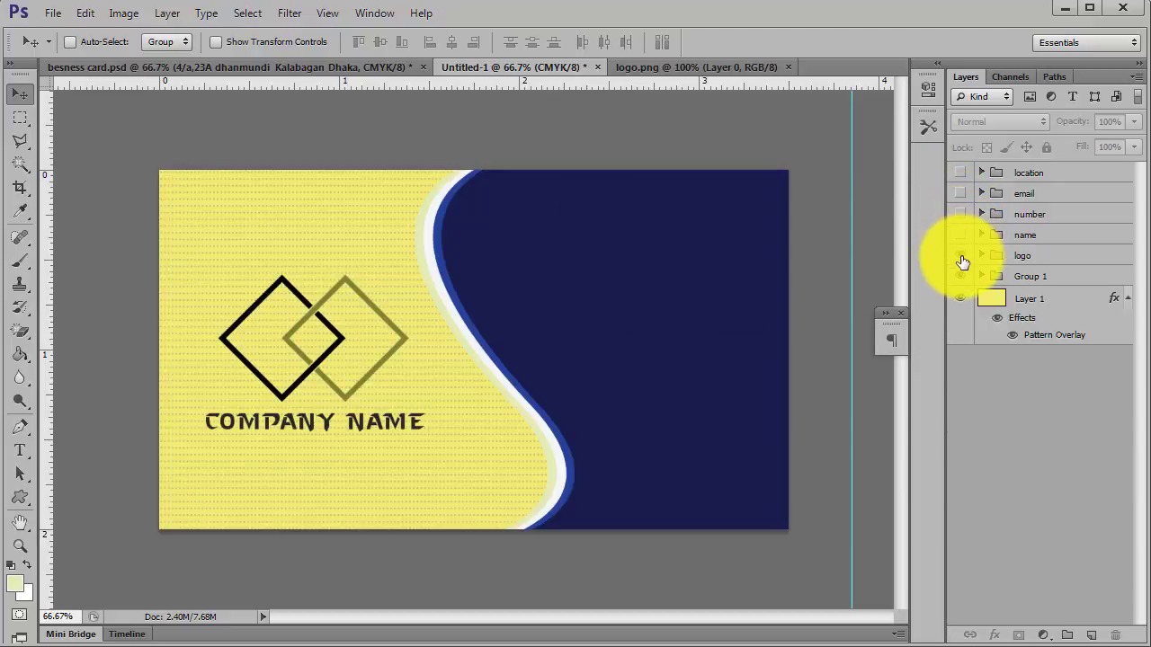
click(961, 276)
click(961, 276)
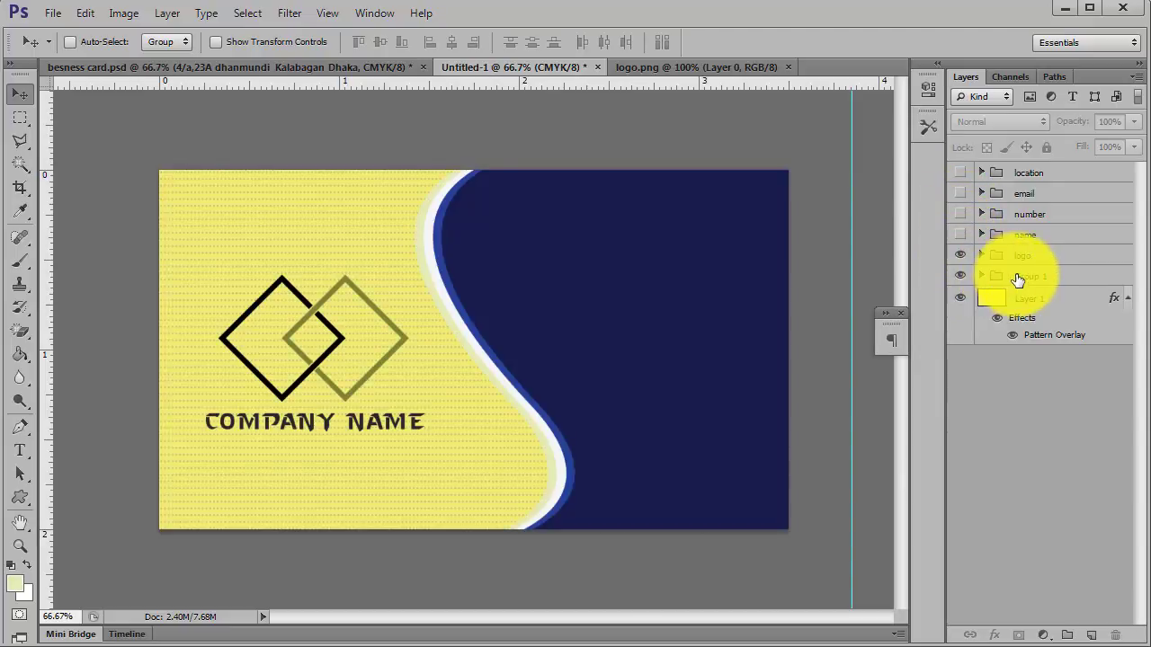
- Nudge the navy shape group further right with four Shift+Right steps
click(1017, 278)
key(shift+Right)
key(shift+Right)
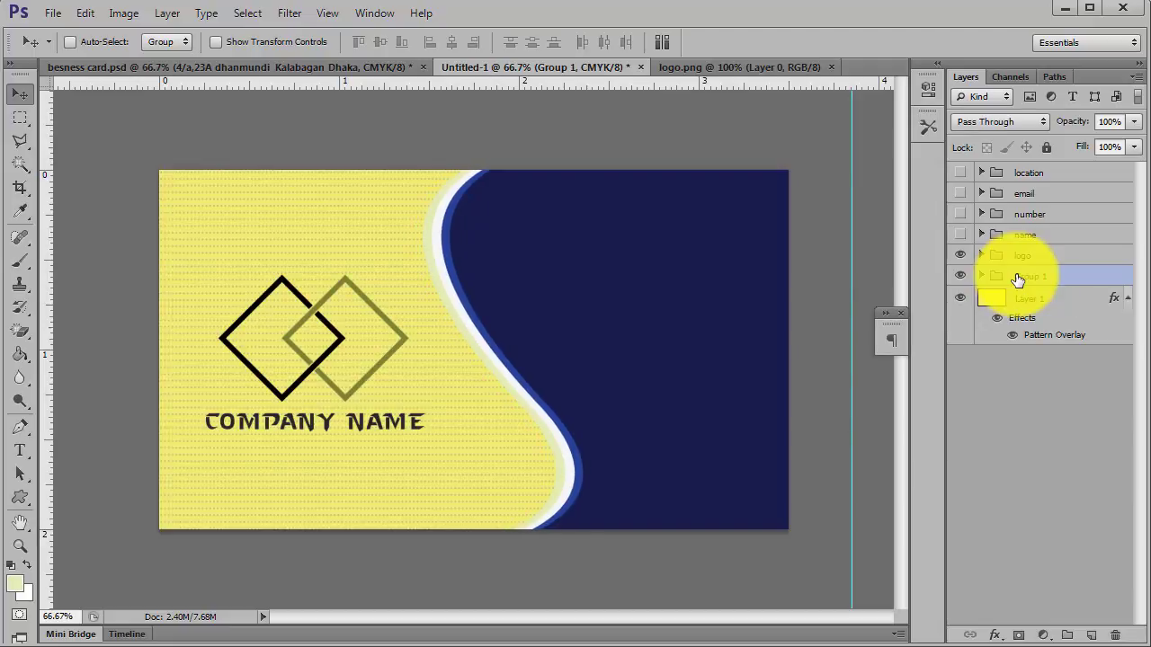
key(shift+Right)
key(shift+Right)
key(shift+Right)
key(shift+Right)
key(shift+Right)
key(shift+Right)
key(shift+Right)
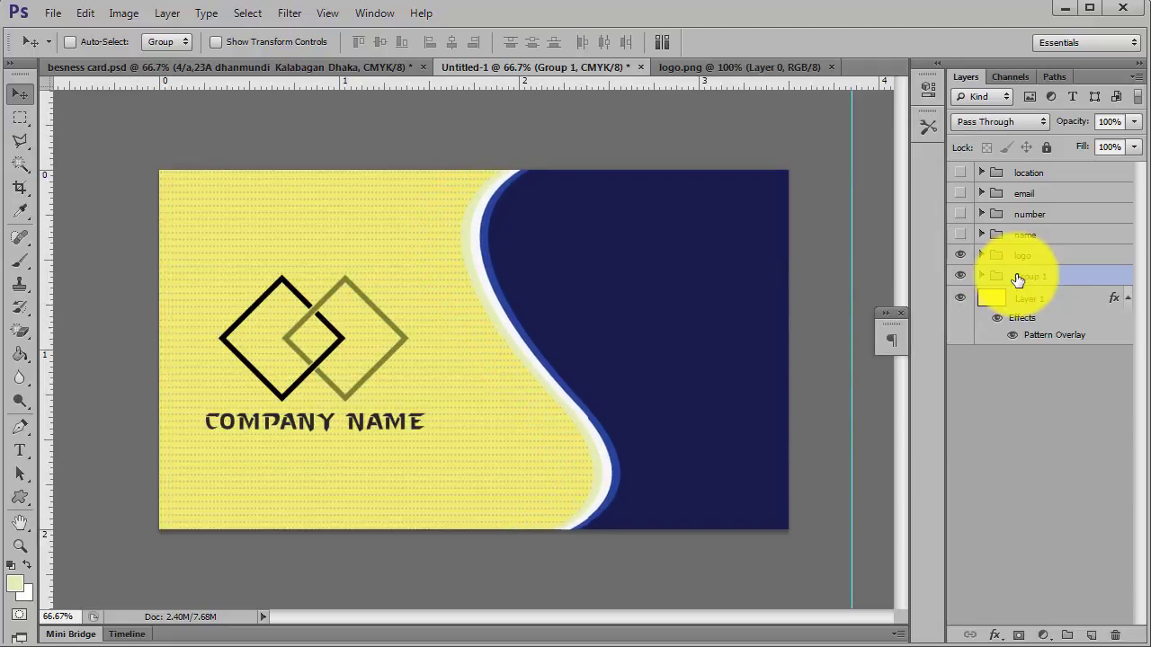
key(shift+Right)
key(shift+Right)
key(shift+Right)
key(shift+Right)
key(shift+Right)
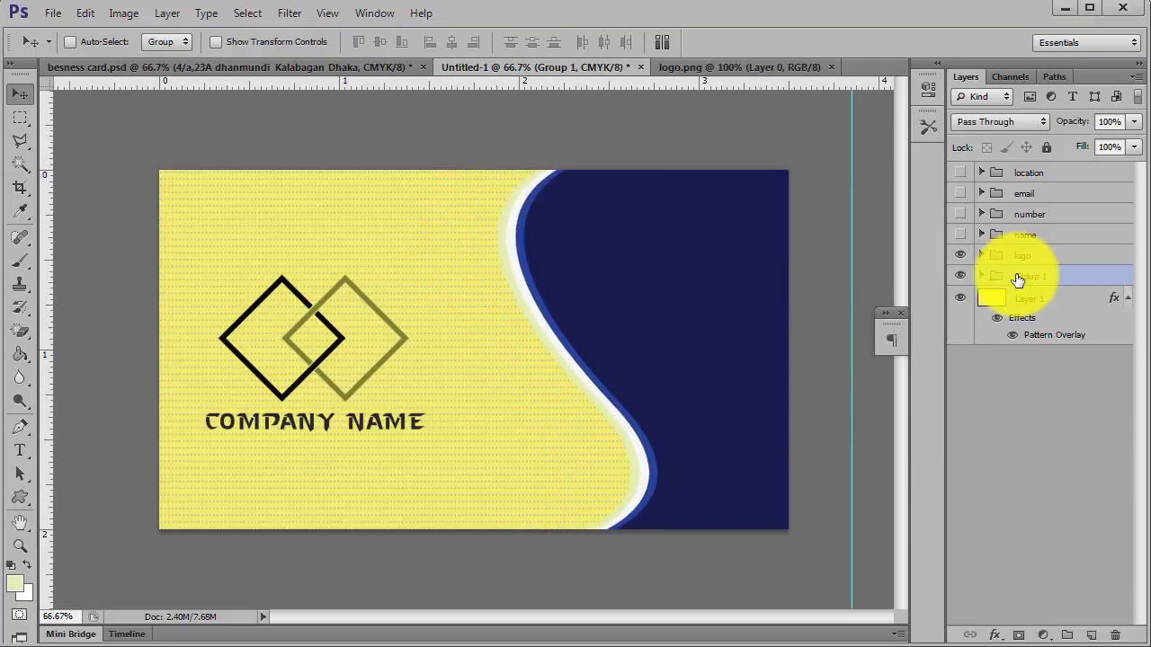
key(shift+Right)
key(shift+Right)
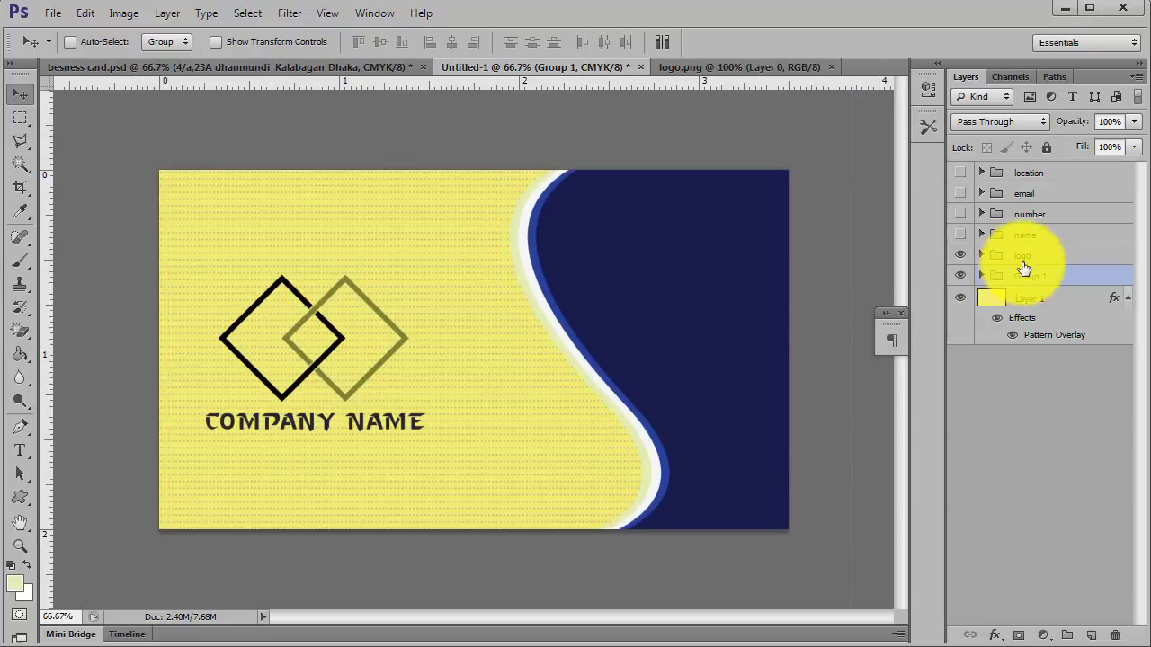
- Enlarge the logo and company name group to about 140% and nudge it down
click(1025, 256)
key(ctrl+t)
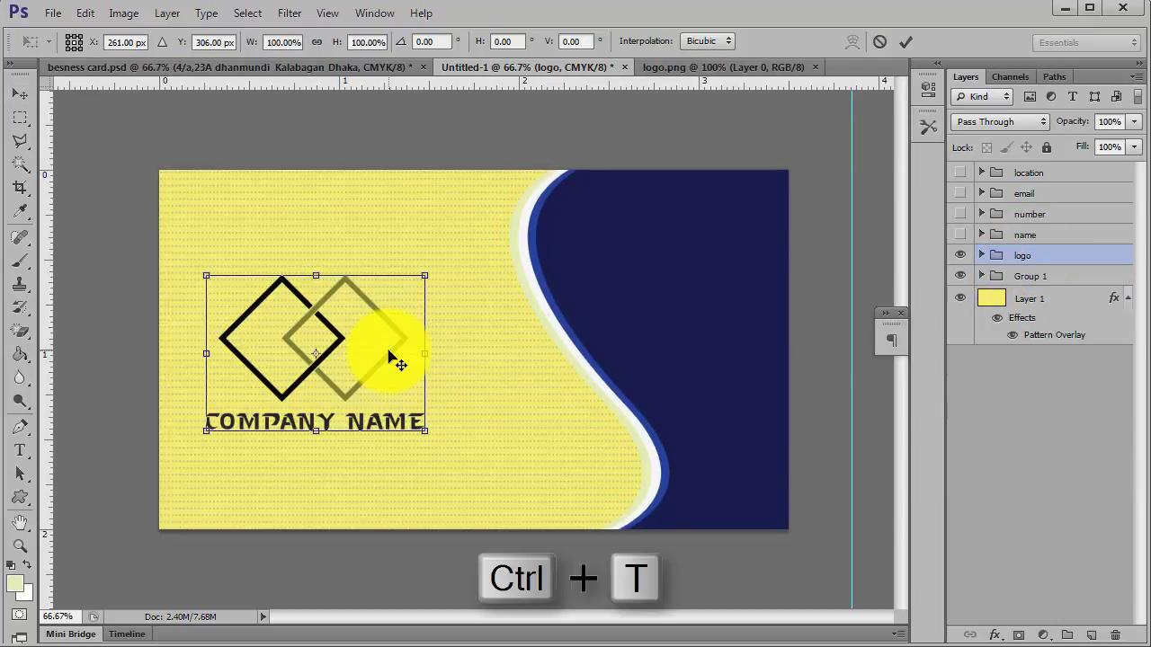
drag(423, 276, 501, 196)
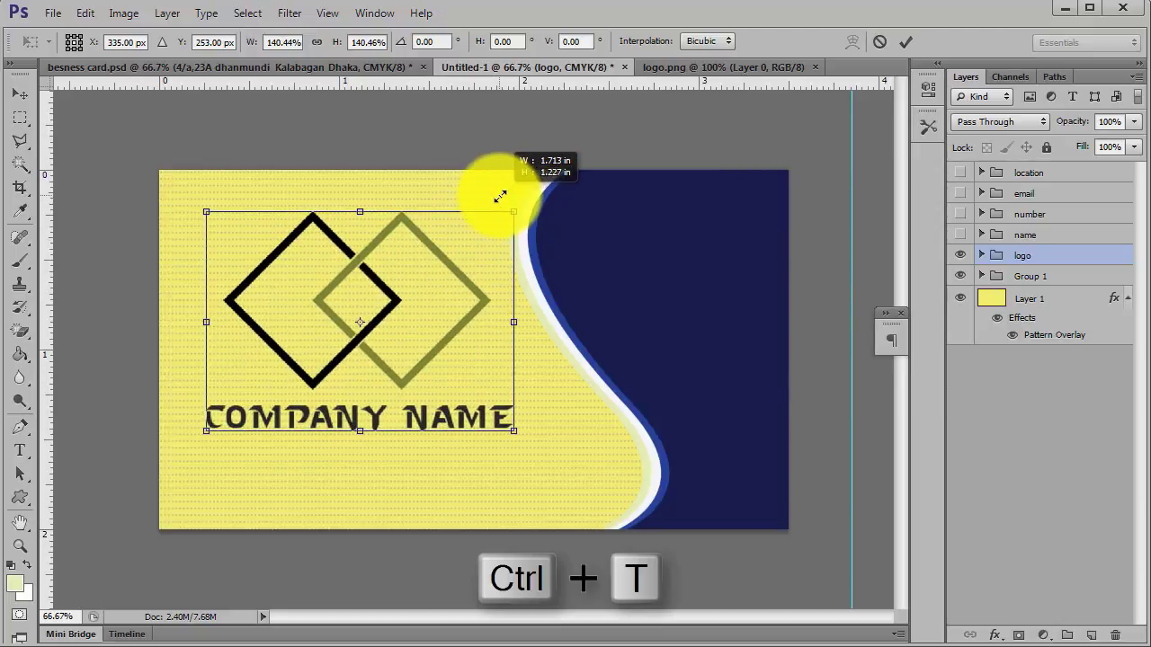
click(20, 93)
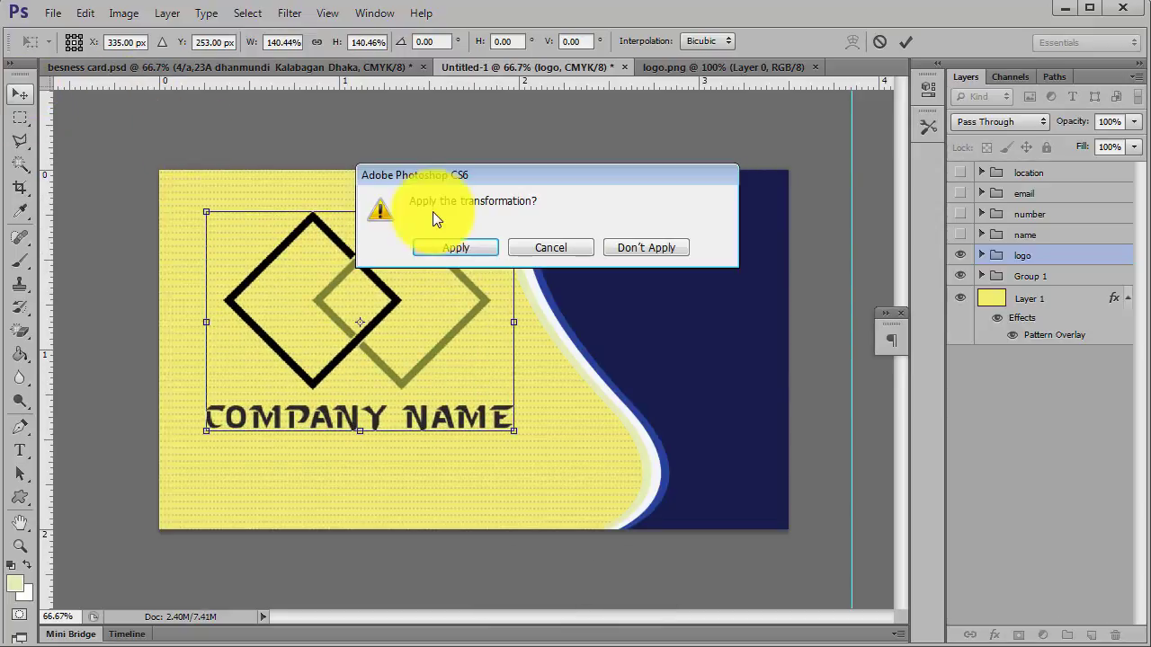
click(441, 248)
drag(329, 478, 332, 485)
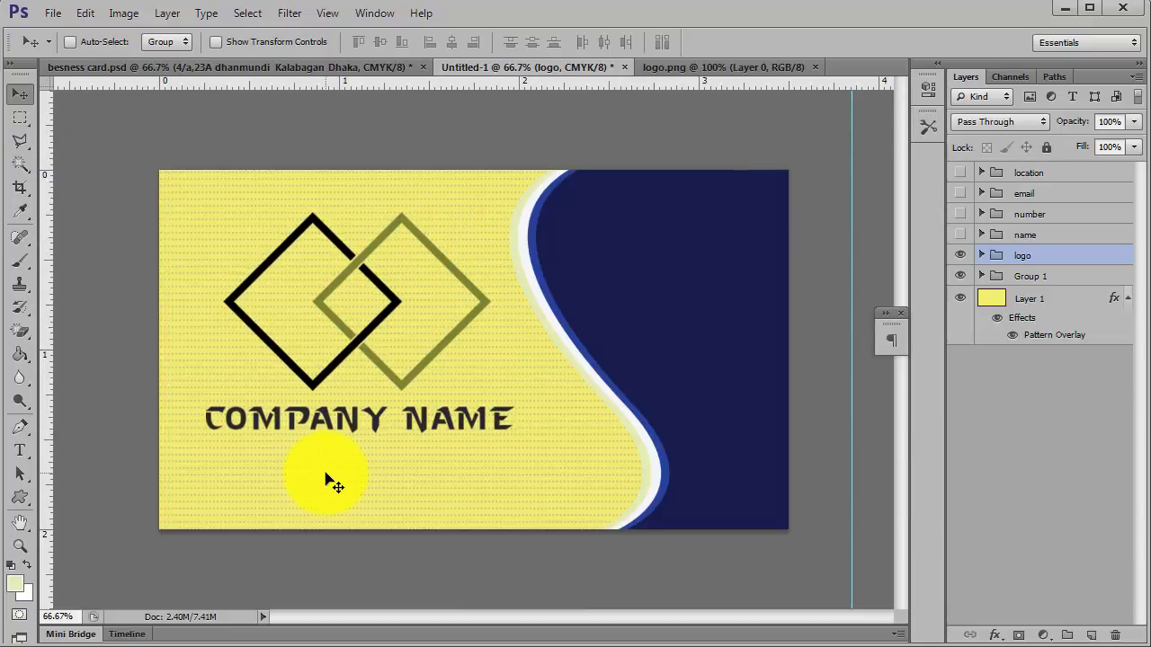
key(Down)
key(Down)
key(Down)
key(Down)
key(Down)
key(Down)
key(Down)
key(Down)
key(Down)
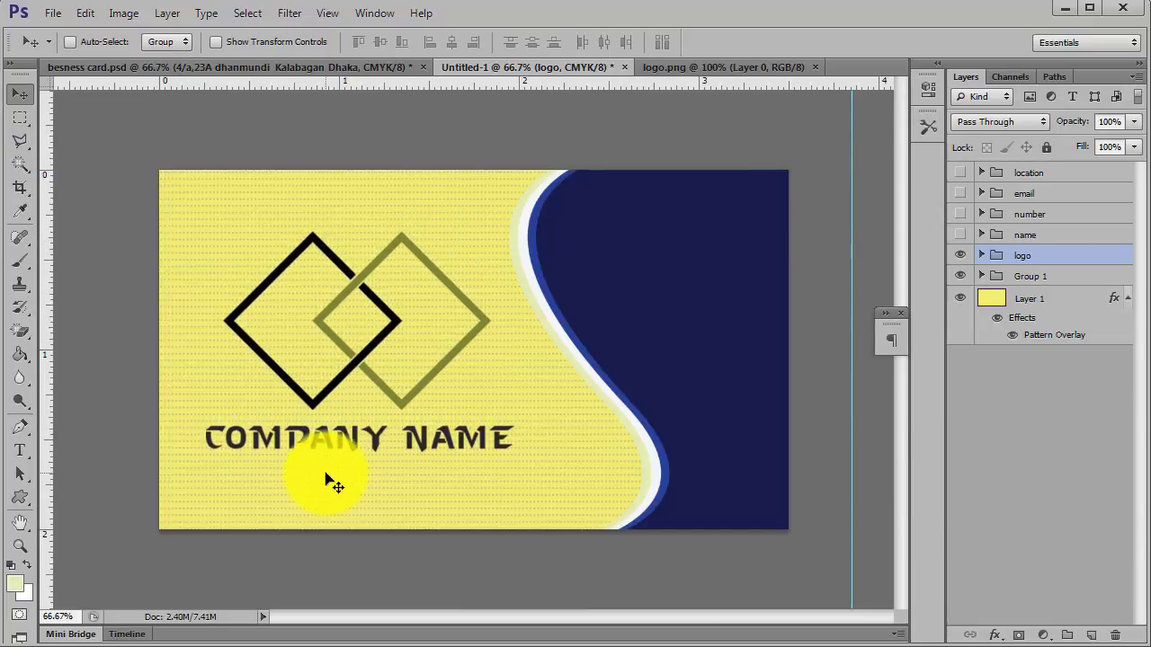
key(Down)
key(Down)
key(Down)
key(Down)
key(Down)
key(Down)
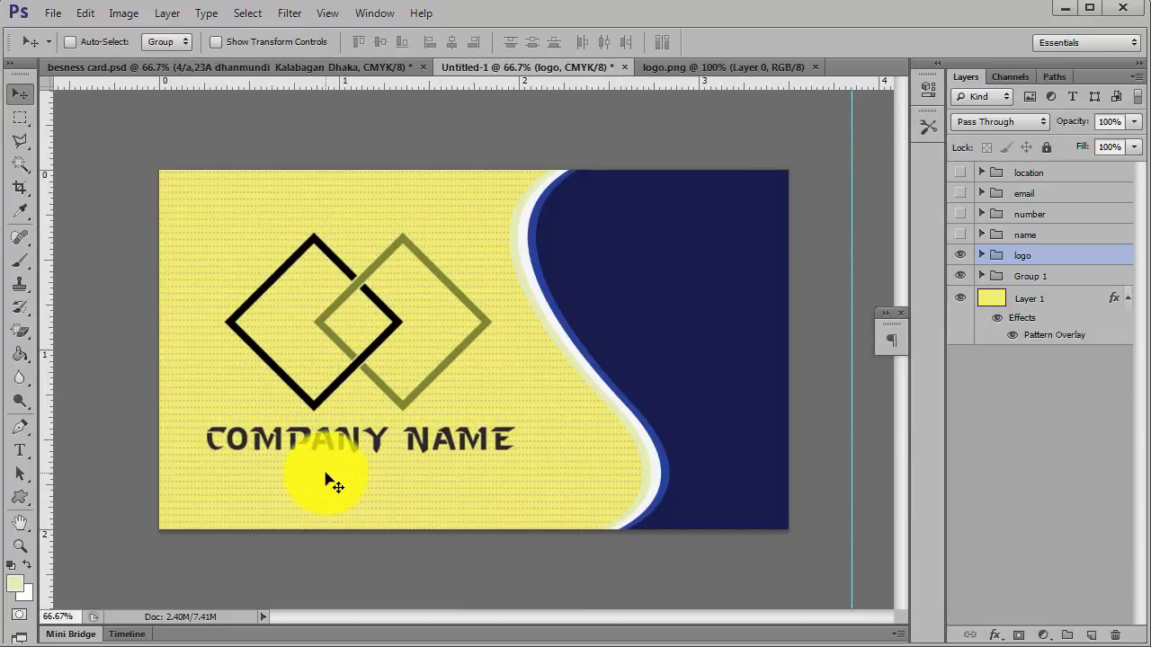